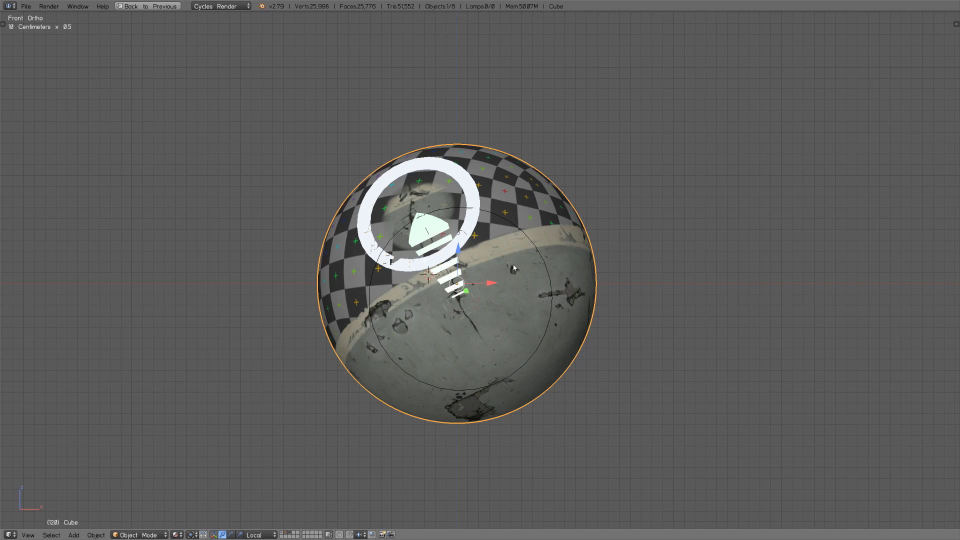
Exit local view, look at the scene through the camera with nothing selected, and restore the multi-editor layout
{"action": "key", "text": "KP_Divide"}
{"action": "key", "text": "q"}
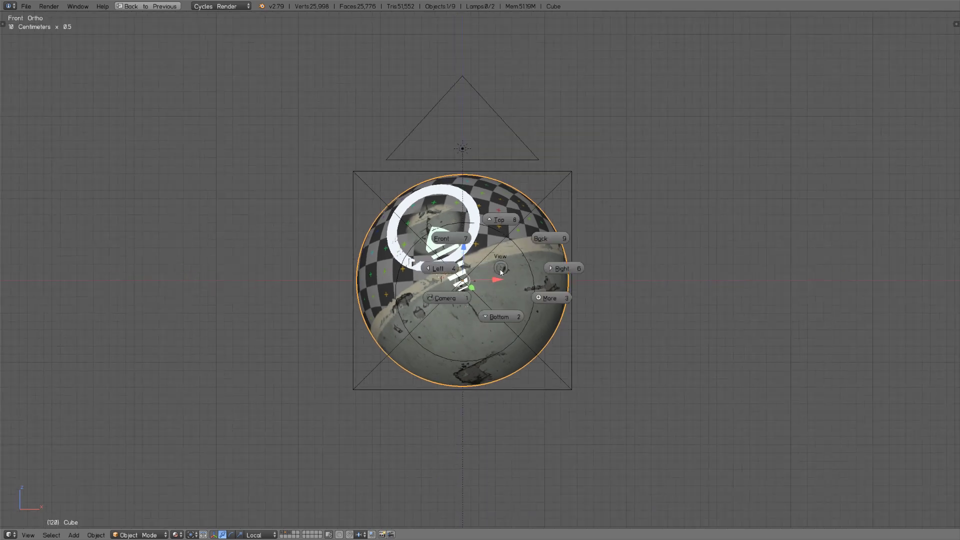
{"action": "left_click", "coordinate": [468, 297]}
{"action": "key", "text": "a"}
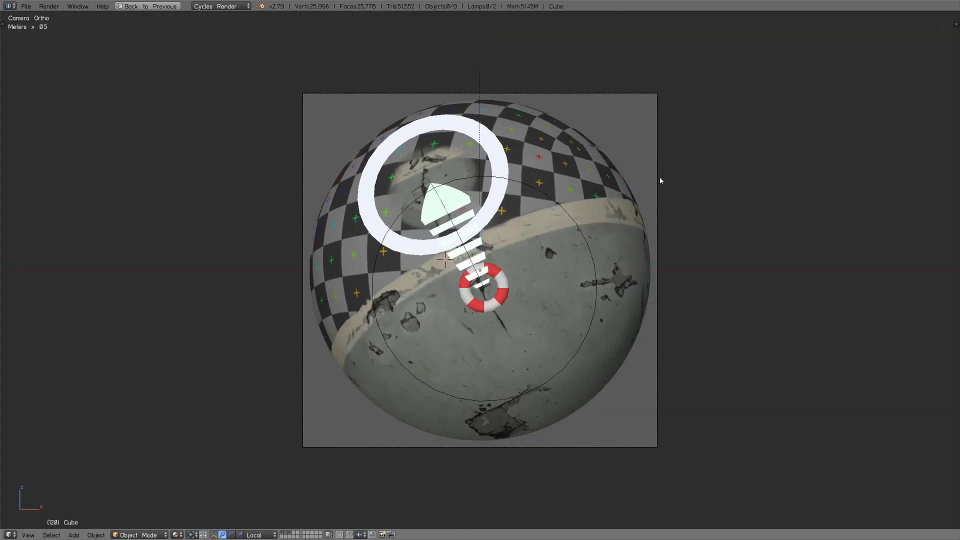
{"action": "key", "text": "shift+space"}
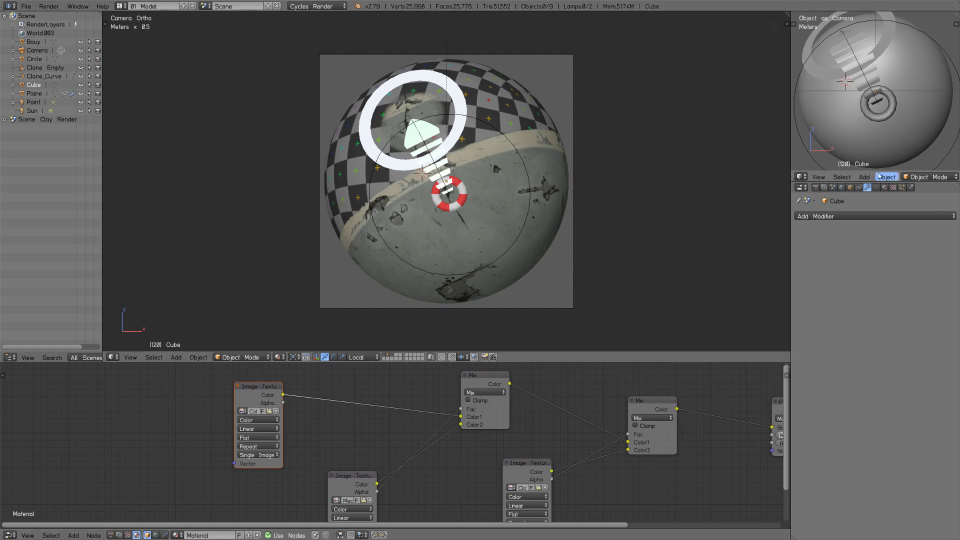
Switch the textured sphere to Texture Paint mode and choose the ML096 Clone brush
{"action": "middle_click_drag", "start_coordinate": [581, 154], "coordinate": [553, 160]}
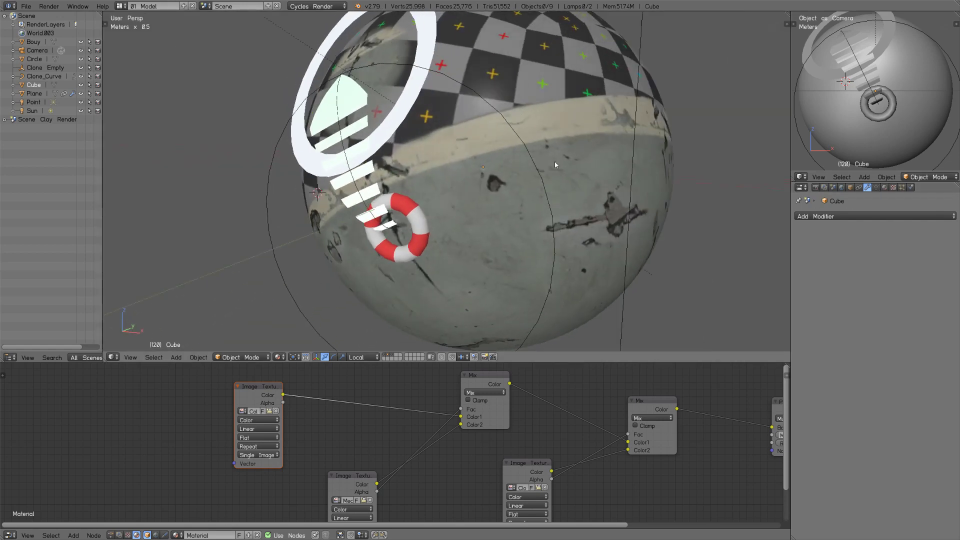
{"action": "right_click", "coordinate": [551, 156]}
{"action": "key", "text": "ctrl+Tab"}
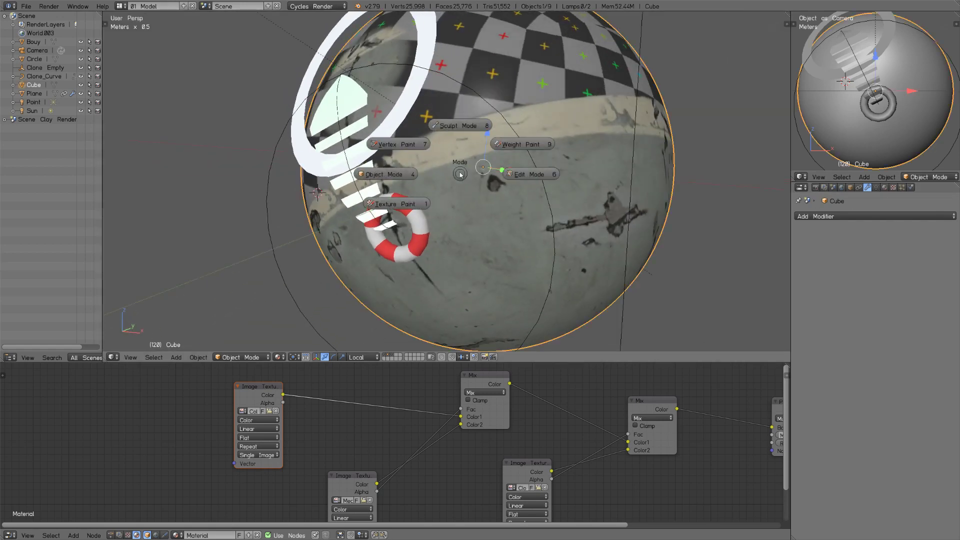
{"action": "left_click", "coordinate": [417, 203]}
{"action": "key", "text": "t"}
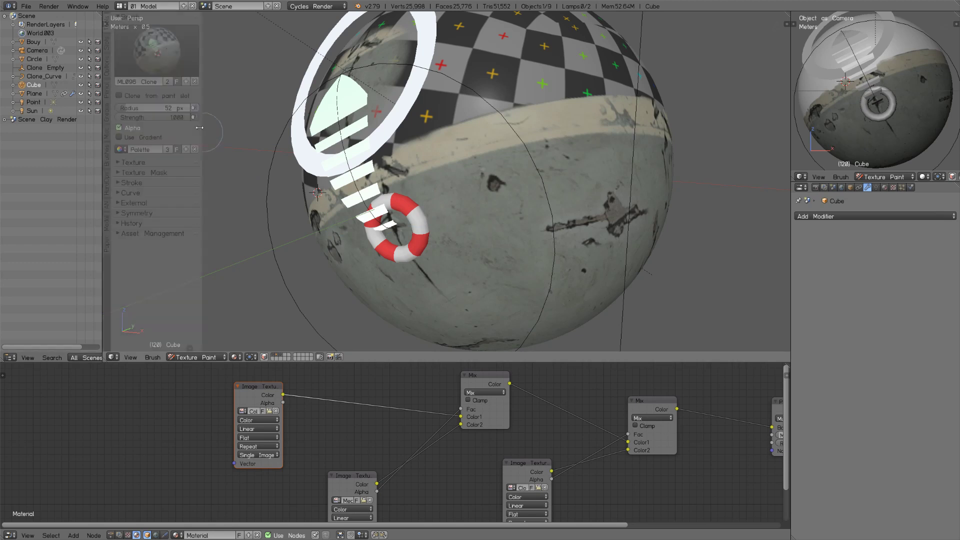
{"action": "left_click", "coordinate": [158, 58]}
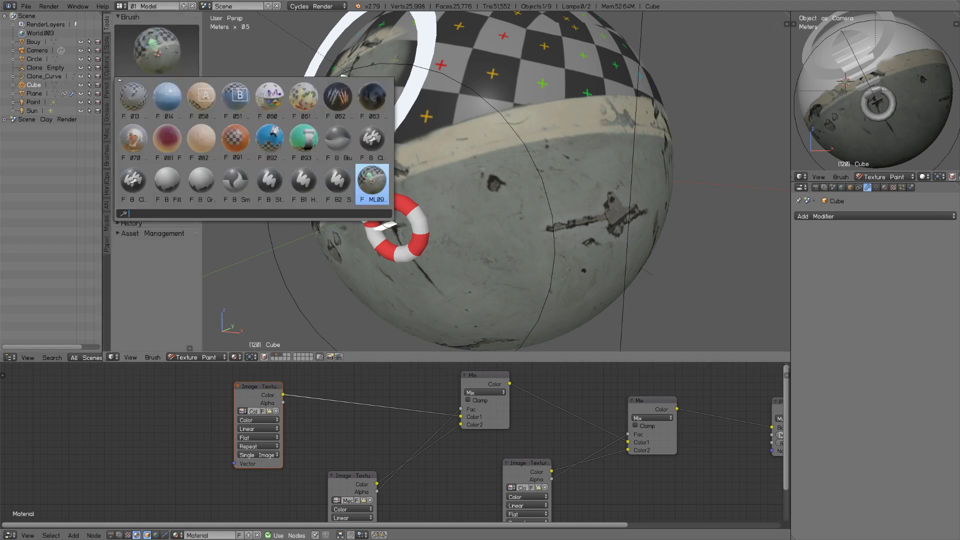
{"action": "left_click", "coordinate": [372, 183]}
{"action": "mouse_move", "coordinate": [501, 179]}
{"action": "middle_mouse_down"}
{"action": "mouse_move", "coordinate": [527, 191]}
{"action": "mouse_move", "coordinate": [506, 191]}
{"action": "middle_mouse_up"}
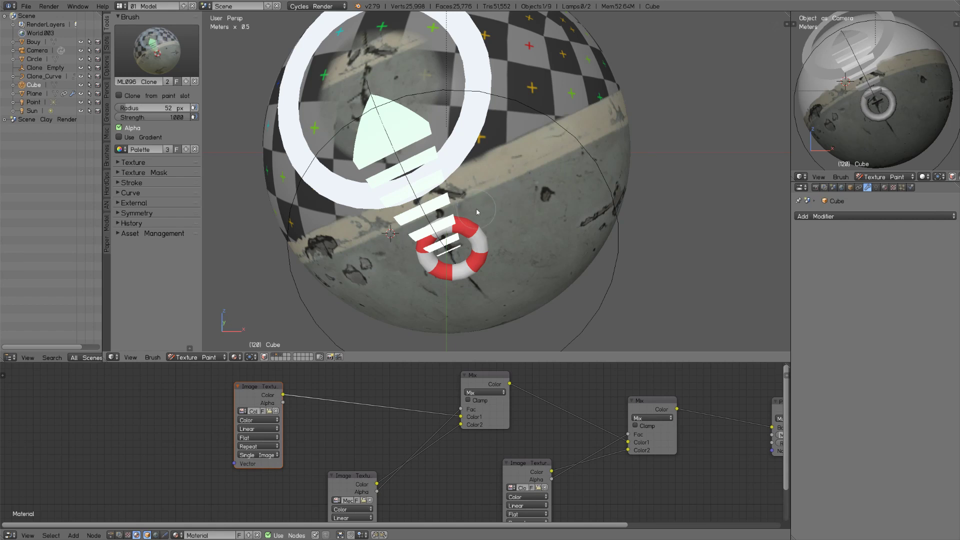
Open the file BRUSHES.blend from the Downloads folder
{"action": "key", "text": "ctrl+o"}
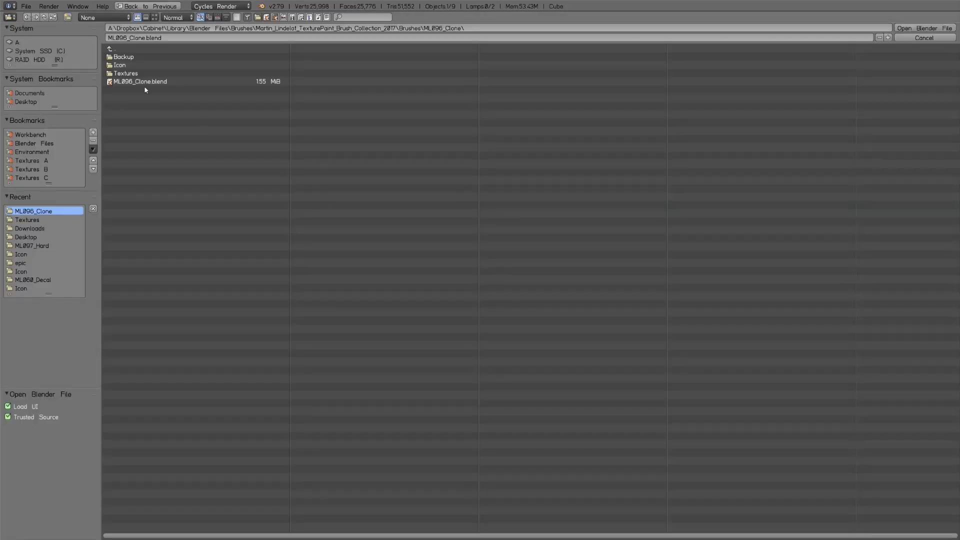
{"action": "left_click", "coordinate": [37, 229]}
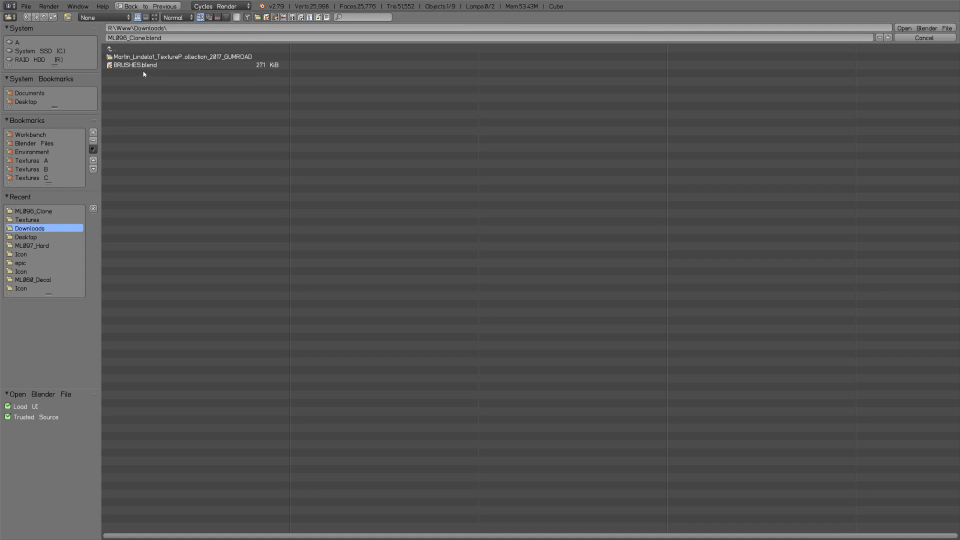
{"action": "left_click", "coordinate": [150, 57]}
{"action": "left_click", "coordinate": [110, 48]}
{"action": "left_click", "coordinate": [135, 65]}
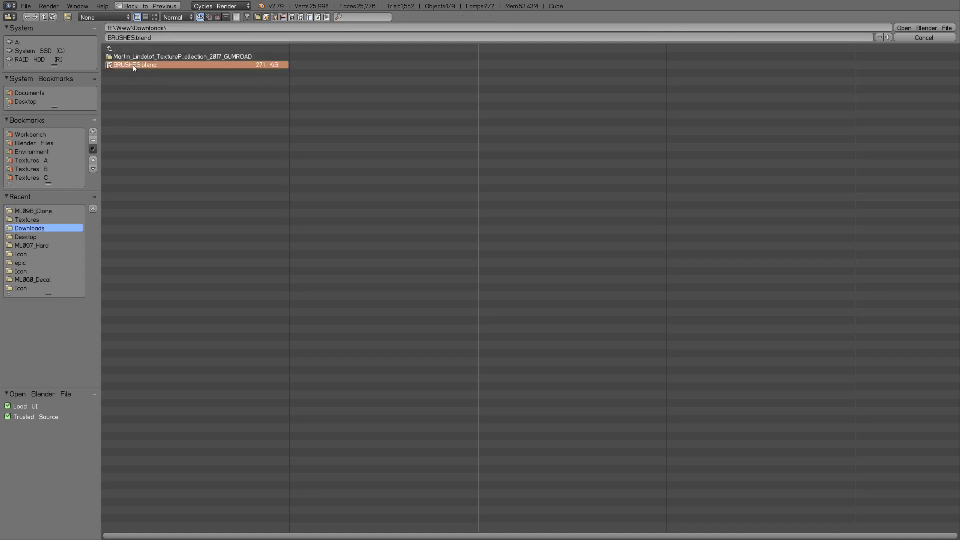
{"action": "left_click", "coordinate": [925, 29]}
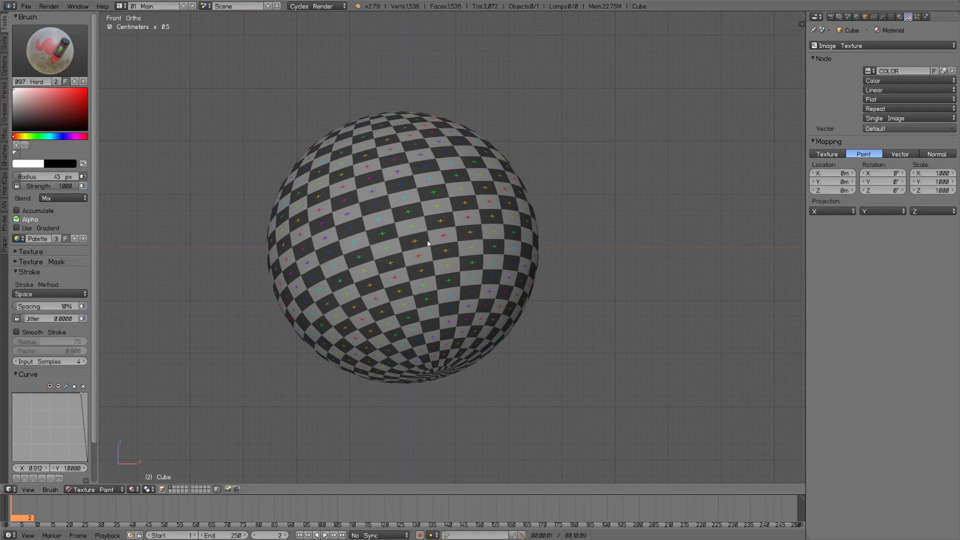
Try the 013 brush with a short diagonal white stroke on the checkered sphere, and undo the stroke
{"action": "key", "text": "t"}
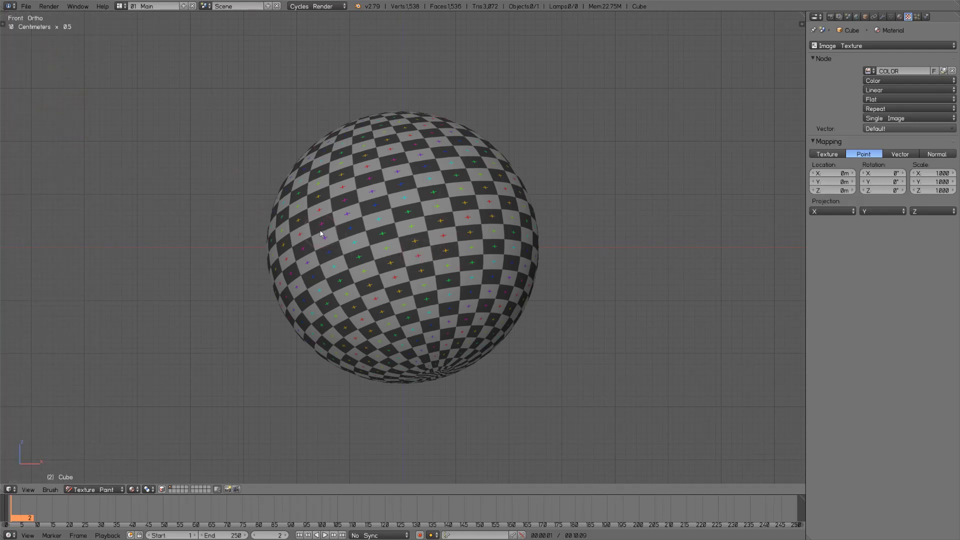
{"action": "key", "text": "t"}
{"action": "left_click", "coordinate": [50, 50]}
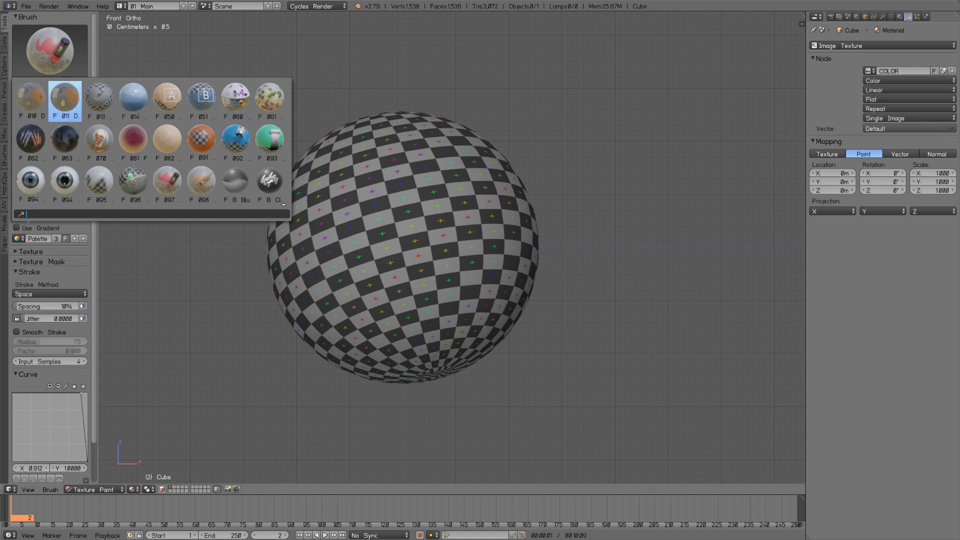
{"action": "left_click", "coordinate": [102, 98]}
{"action": "left_click_drag", "start_coordinate": [425, 195], "coordinate": [402, 269]}
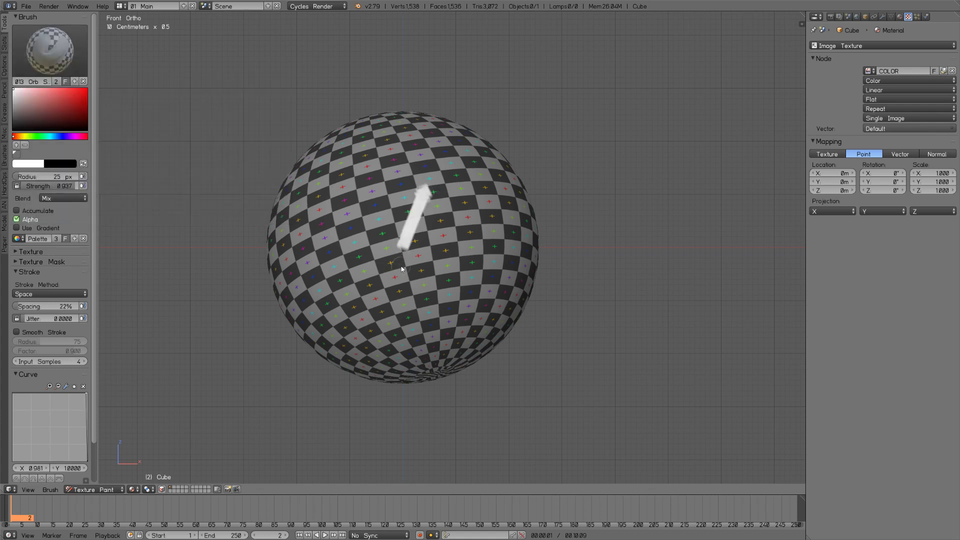
{"action": "key", "text": "ctrl+z"}
Try the 062 brush with a stroke across the checkered sphere, and undo the stroke
{"action": "left_click", "coordinate": [50, 50]}
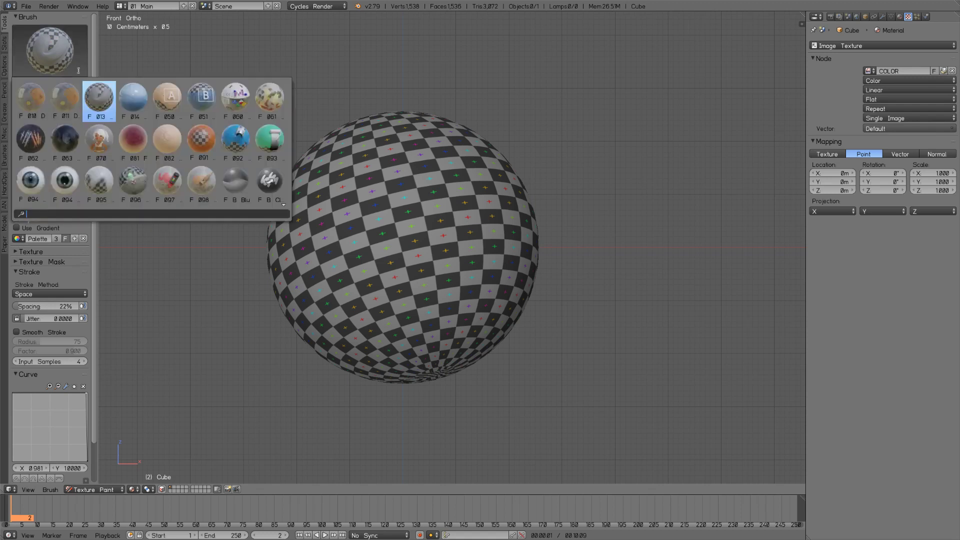
{"action": "left_click", "coordinate": [32, 138]}
{"action": "left_click_drag", "start_coordinate": [356, 189], "coordinate": [406, 267]}
{"action": "key", "text": "ctrl+z"}
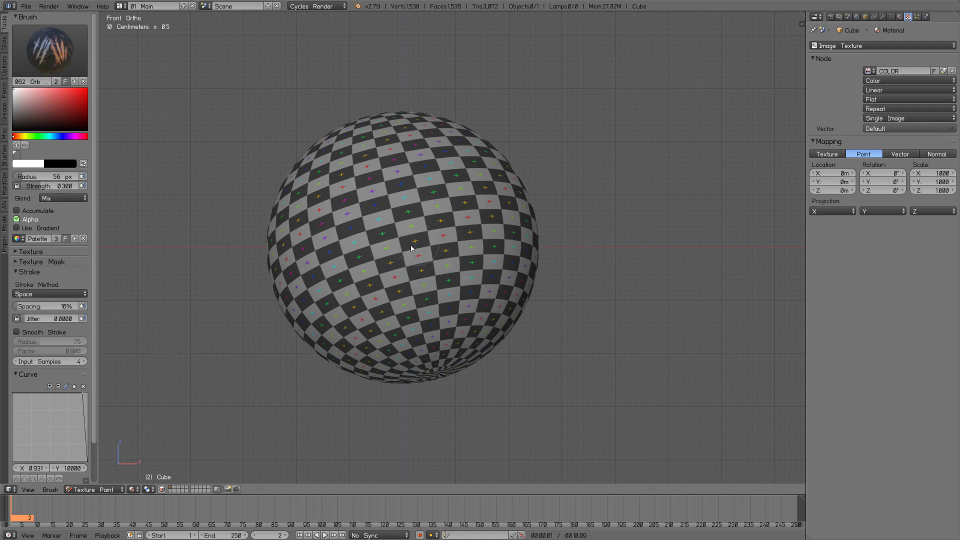
{"action": "left_click", "coordinate": [50, 50]}
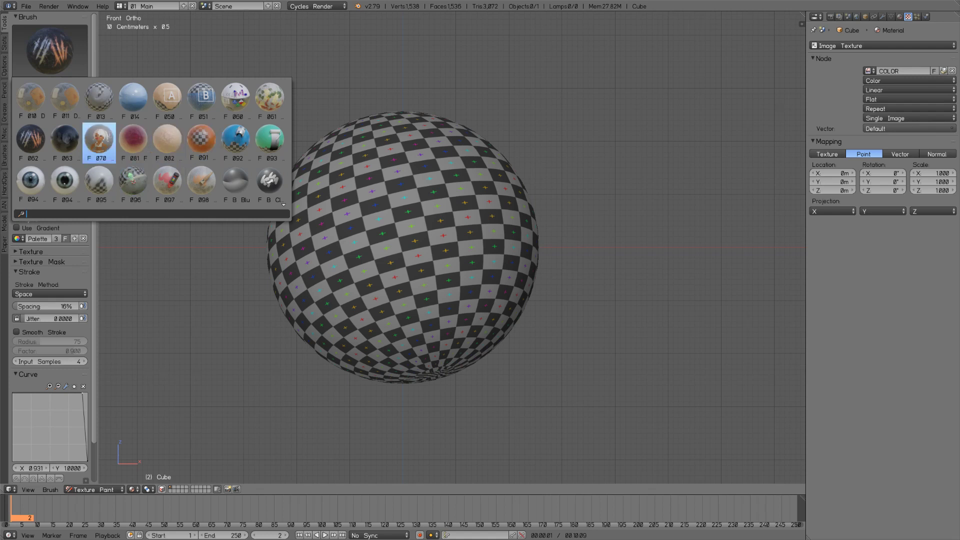
{"action": "left_click", "coordinate": [116, 111]}
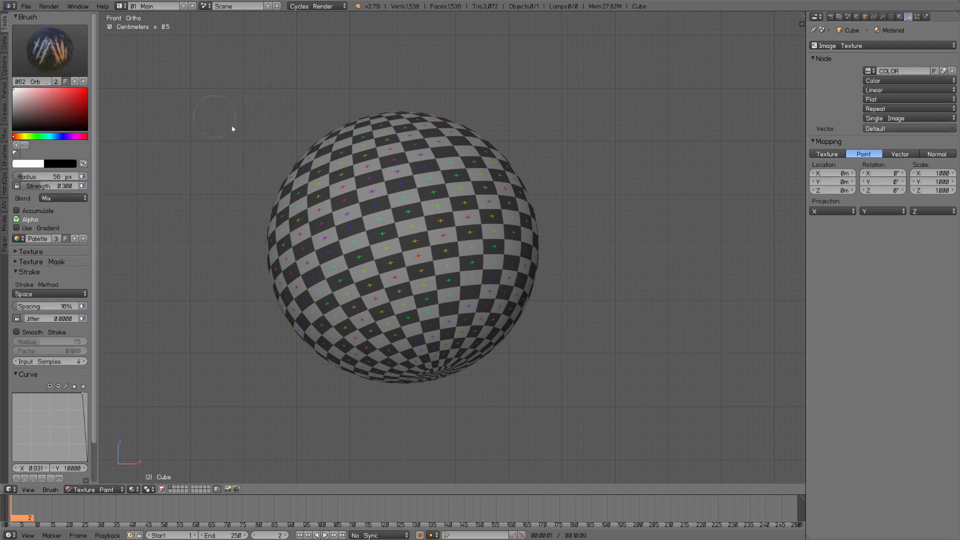
Return the sphere to Object Mode and start the Screencast Keys display
{"action": "key", "text": "t"}
{"action": "key", "text": "Tab"}
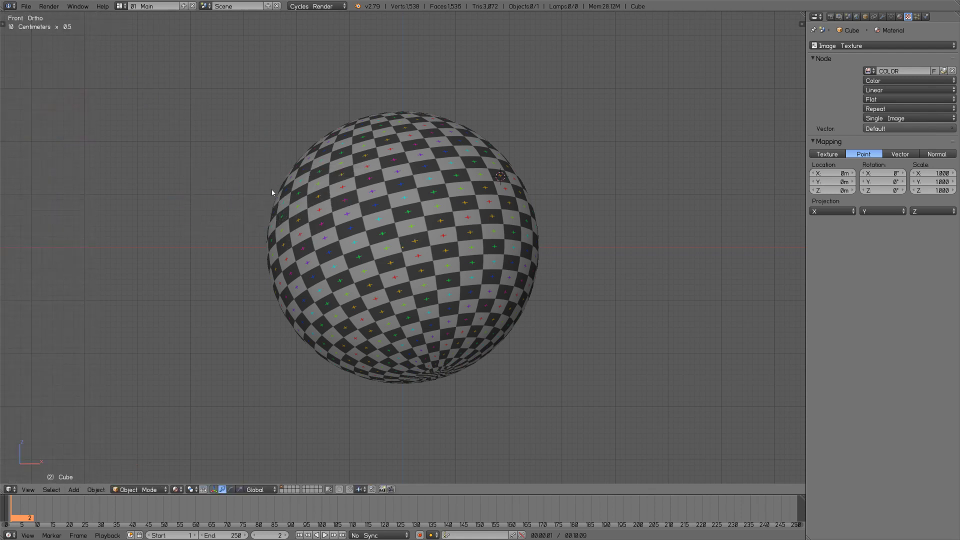
{"action": "key", "text": "n"}
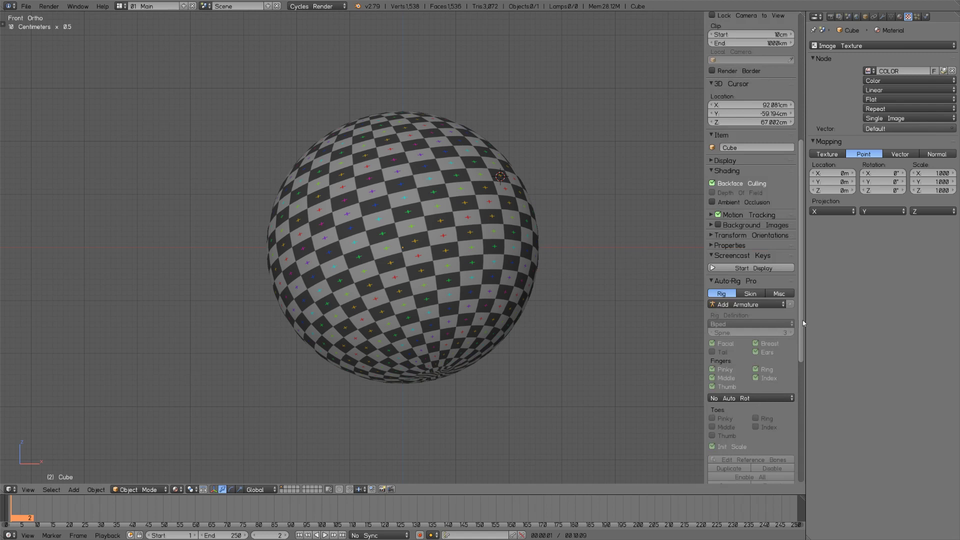
{"action": "key", "text": "n"}
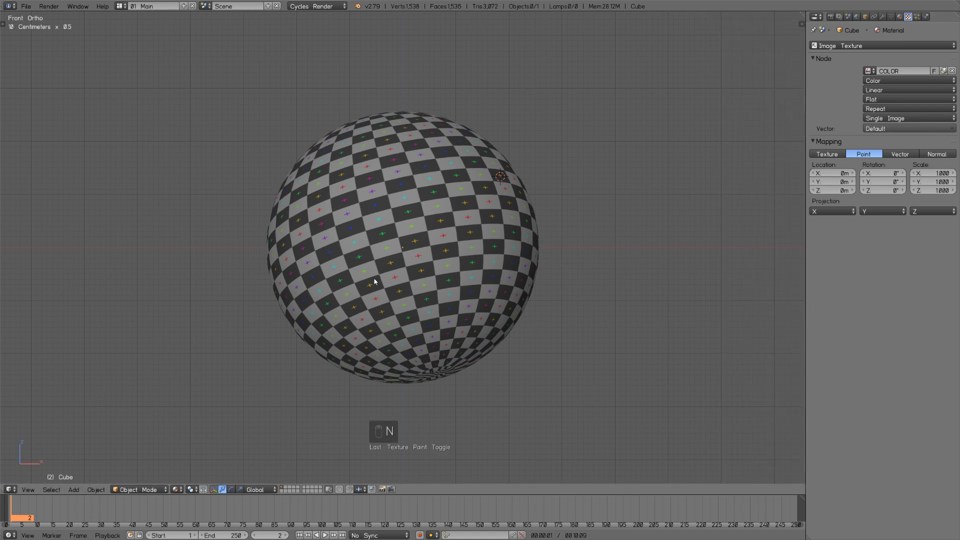
Mark brushes ML042 Veins through ML098 Soft in Collection.blend for appending with Fake User enabled, and cancel the append
{"action": "left_click", "coordinate": [26, 6]}
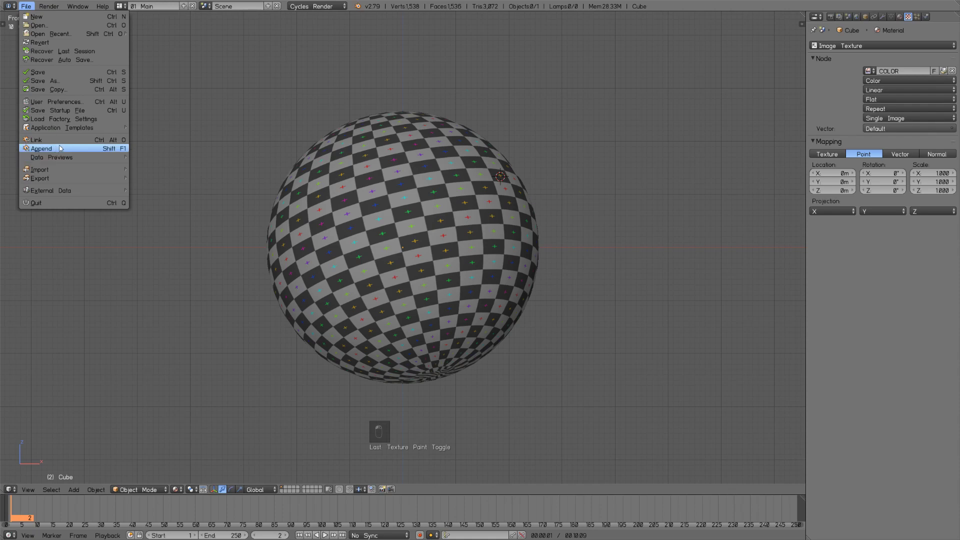
{"action": "left_click", "coordinate": [40, 148]}
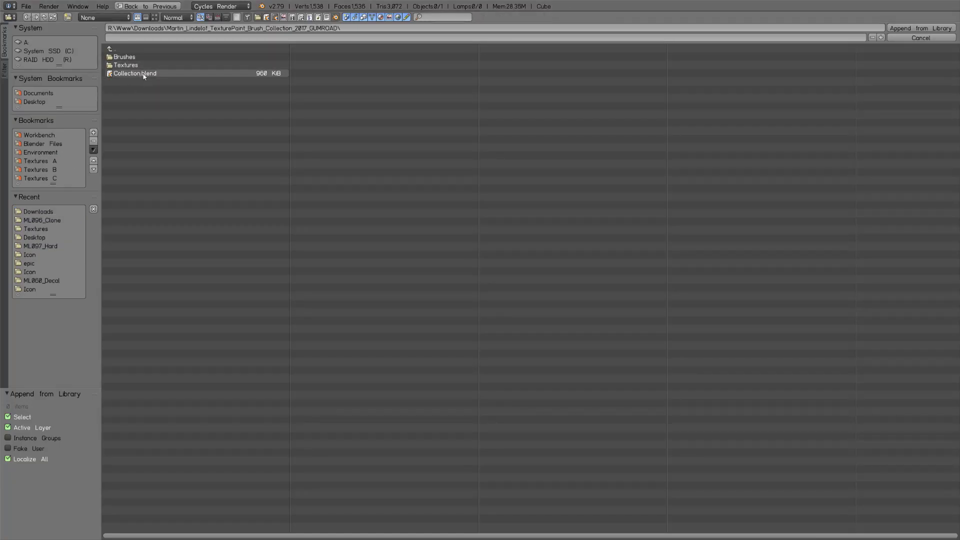
{"action": "left_click", "coordinate": [143, 75]}
{"action": "left_click", "coordinate": [126, 58]}
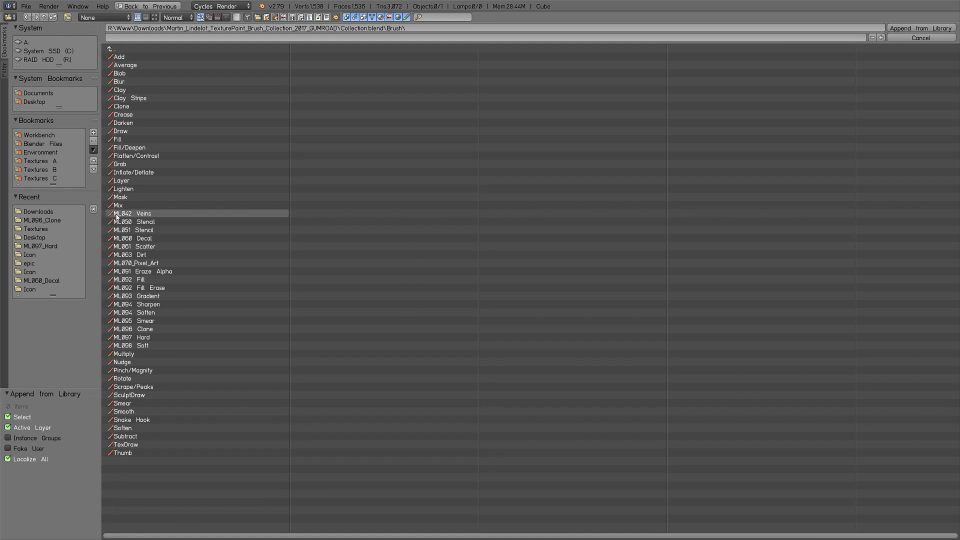
{"action": "left_click_drag", "start_coordinate": [130, 214], "coordinate": [147, 347]}
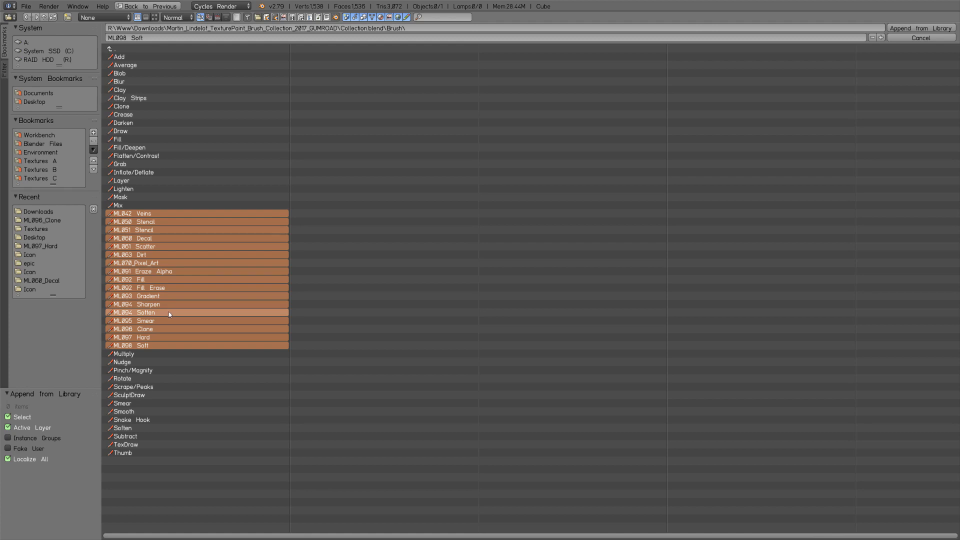
{"action": "left_click", "coordinate": [8, 449]}
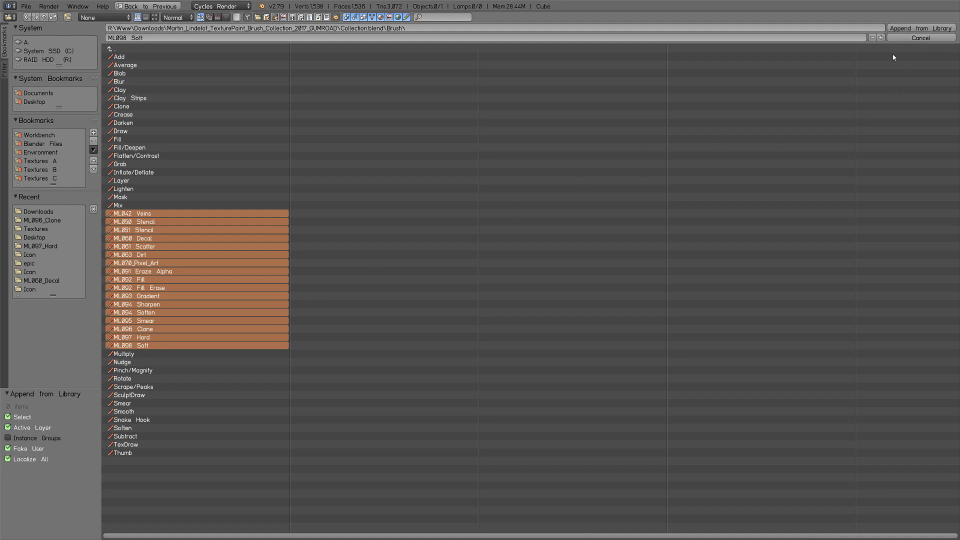
{"action": "left_click", "coordinate": [929, 38]}
Put the checkered sphere in Texture Paint mode and choose the 098 Soft brush
{"action": "right_click", "coordinate": [426, 210]}
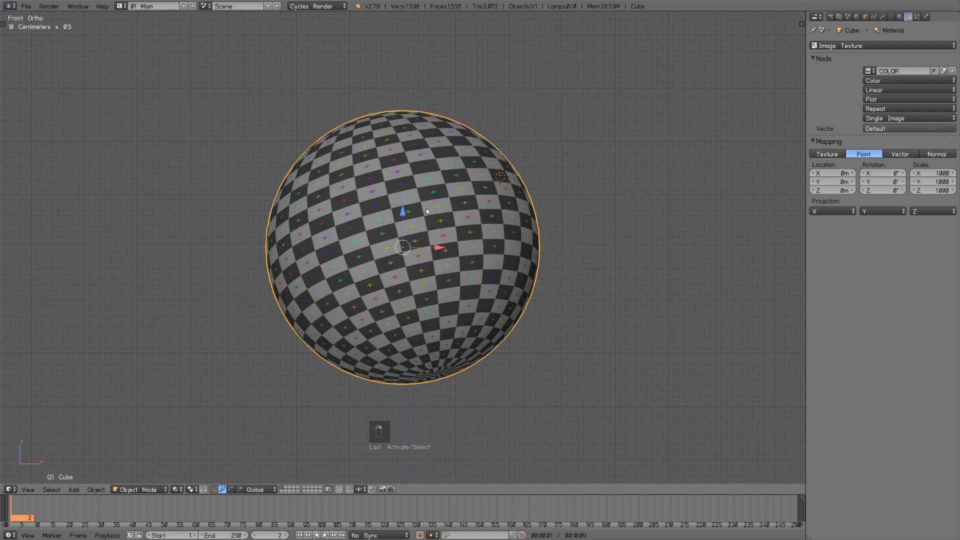
{"action": "key", "text": "ctrl+Tab"}
{"action": "left_click", "coordinate": [368, 243]}
{"action": "key", "text": "t"}
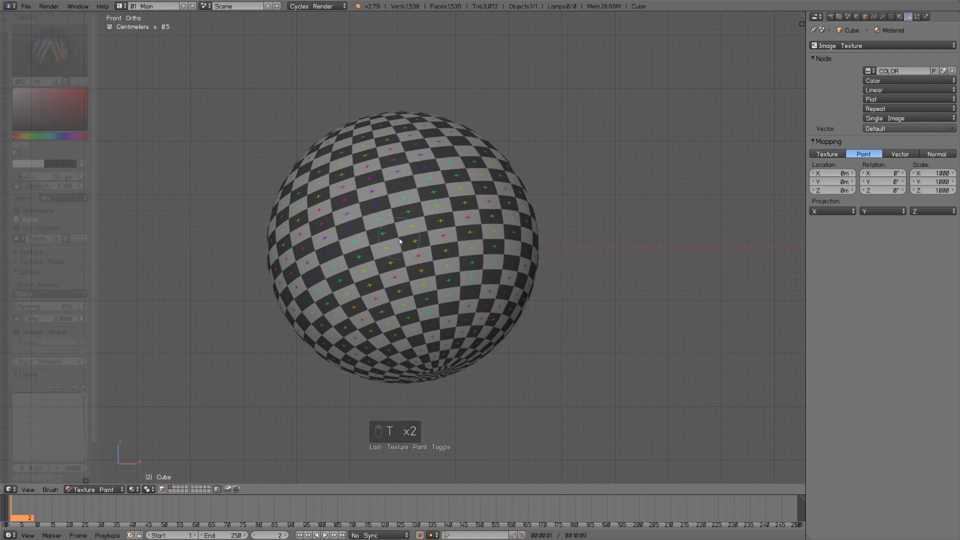
{"action": "left_click", "coordinate": [78, 68]}
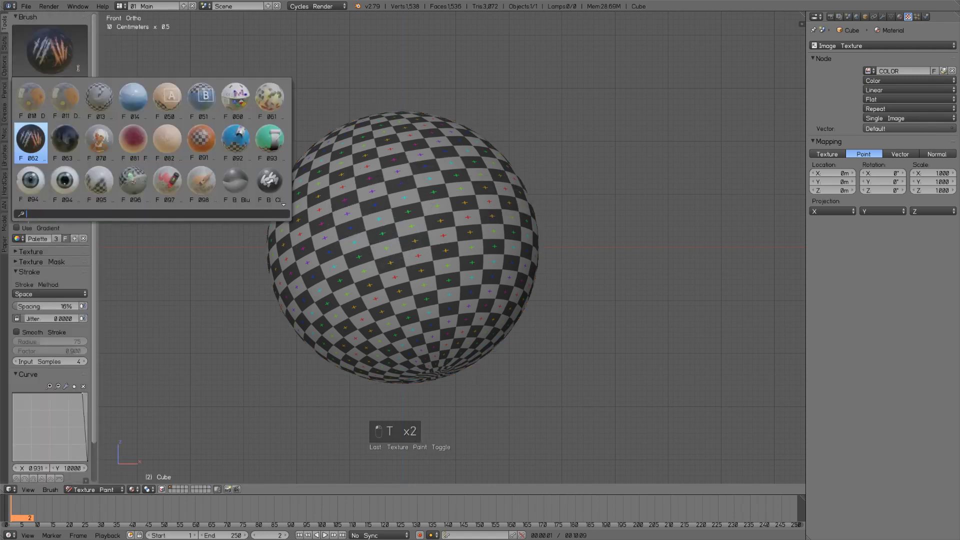
{"action": "left_click", "coordinate": [204, 180]}
Move the brush falloff curve's middle point to X 0.418, Y 0.202, and undo the white test strokes painted on the sphere
{"action": "middle_click_drag", "start_coordinate": [432, 264], "coordinate": [445, 243], "text": "ctrl"}
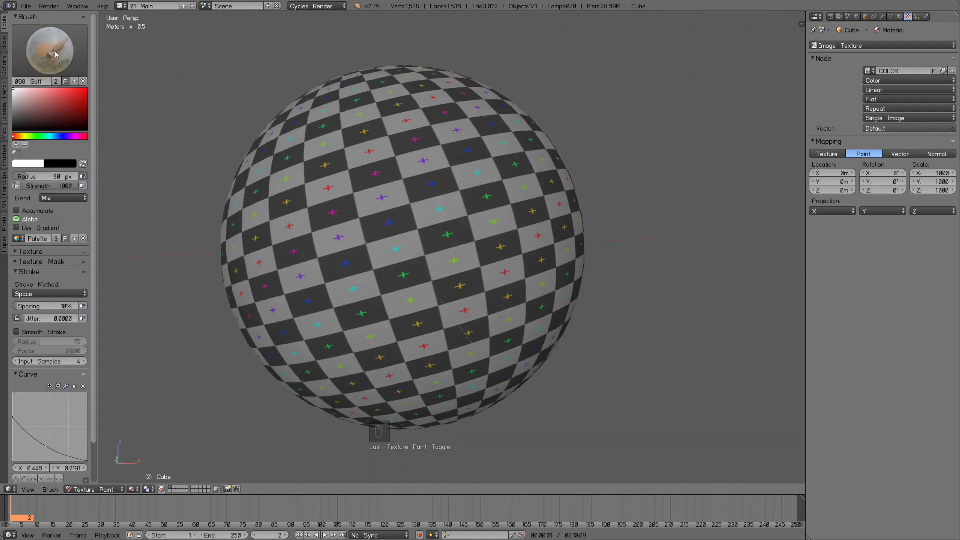
{"action": "mouse_move", "coordinate": [398, 214]}
{"action": "left_mouse_down"}
{"action": "mouse_move", "coordinate": [357, 300]}
{"action": "mouse_move", "coordinate": [446, 187]}
{"action": "mouse_move", "coordinate": [413, 318]}
{"action": "left_mouse_up"}
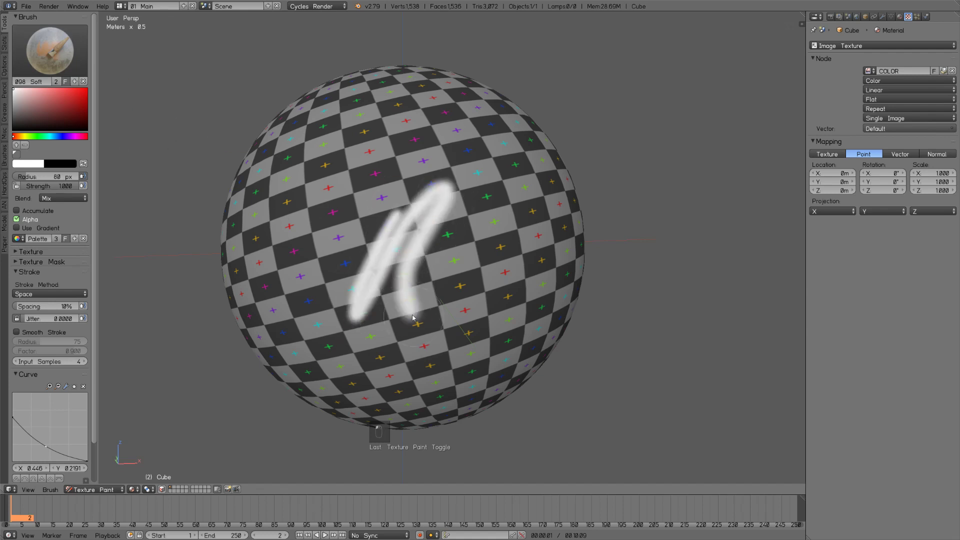
{"action": "left_click_drag", "start_coordinate": [47, 446], "coordinate": [44, 447]}
{"action": "mouse_move", "coordinate": [394, 160]}
{"action": "left_mouse_down"}
{"action": "mouse_move", "coordinate": [343, 311]}
{"action": "mouse_move", "coordinate": [428, 157]}
{"action": "mouse_move", "coordinate": [455, 334]}
{"action": "mouse_move", "coordinate": [493, 325]}
{"action": "mouse_move", "coordinate": [472, 342]}
{"action": "left_mouse_up"}
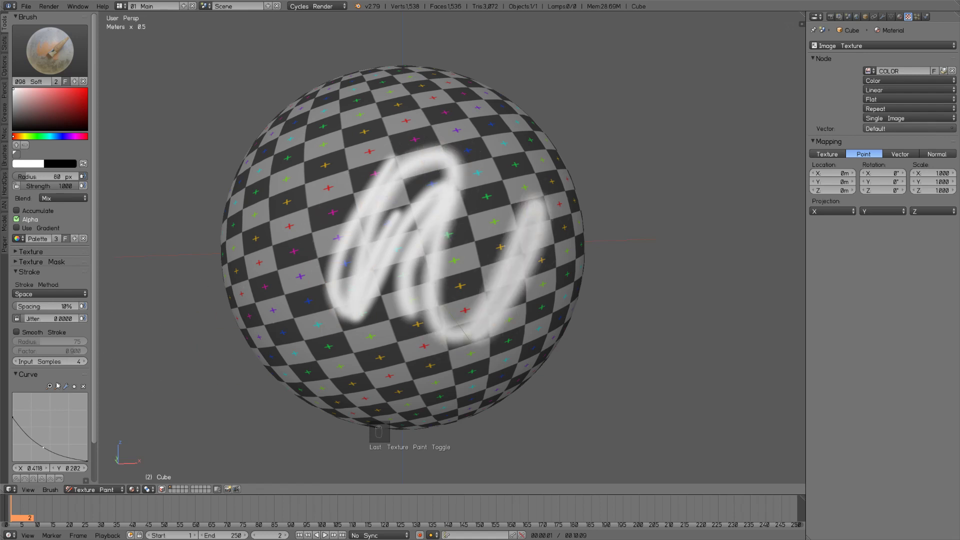
{"action": "key", "text": "ctrl+z"}
{"action": "key", "text": "ctrl+z"}
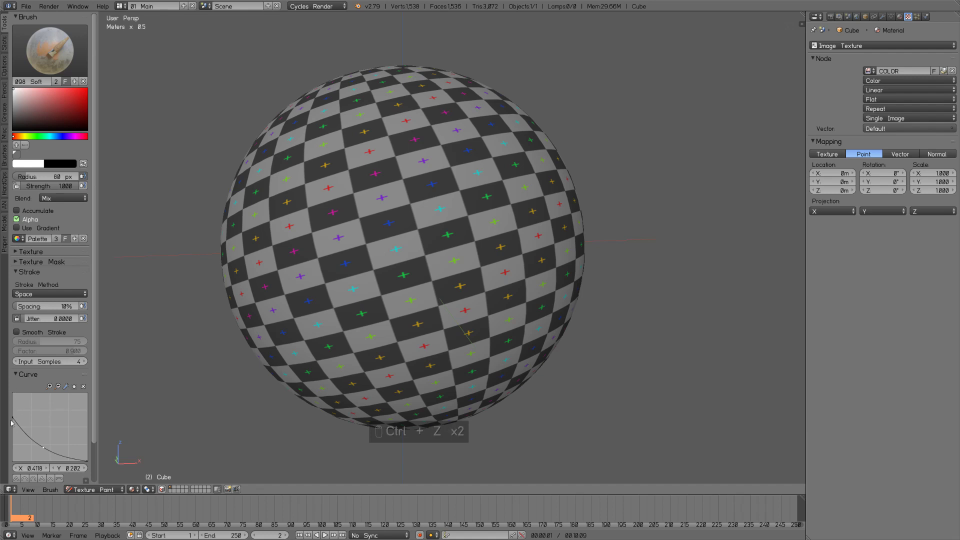
Raise the falloff curve's start point to Y 0.654 and test the brush with white strokes on the sphere
{"action": "left_click_drag", "start_coordinate": [13, 419], "coordinate": [13, 416]}
{"action": "mouse_move", "coordinate": [376, 261]}
{"action": "left_mouse_down"}
{"action": "mouse_move", "coordinate": [403, 214]}
{"action": "mouse_move", "coordinate": [380, 270]}
{"action": "mouse_move", "coordinate": [372, 247]}
{"action": "left_mouse_up"}
{"action": "mouse_move", "coordinate": [434, 148]}
{"action": "left_mouse_down"}
{"action": "mouse_move", "coordinate": [412, 167]}
{"action": "mouse_move", "coordinate": [495, 202]}
{"action": "mouse_move", "coordinate": [452, 303]}
{"action": "left_mouse_up"}
{"action": "key", "text": "ctrl+z"}
{"action": "key", "text": "ctrl+z"}
{"action": "mouse_move", "coordinate": [381, 274]}
{"action": "left_mouse_down"}
{"action": "mouse_move", "coordinate": [407, 198]}
{"action": "mouse_move", "coordinate": [380, 233]}
{"action": "mouse_move", "coordinate": [395, 234]}
{"action": "mouse_move", "coordinate": [378, 221]}
{"action": "mouse_move", "coordinate": [381, 234]}
{"action": "left_mouse_up"}
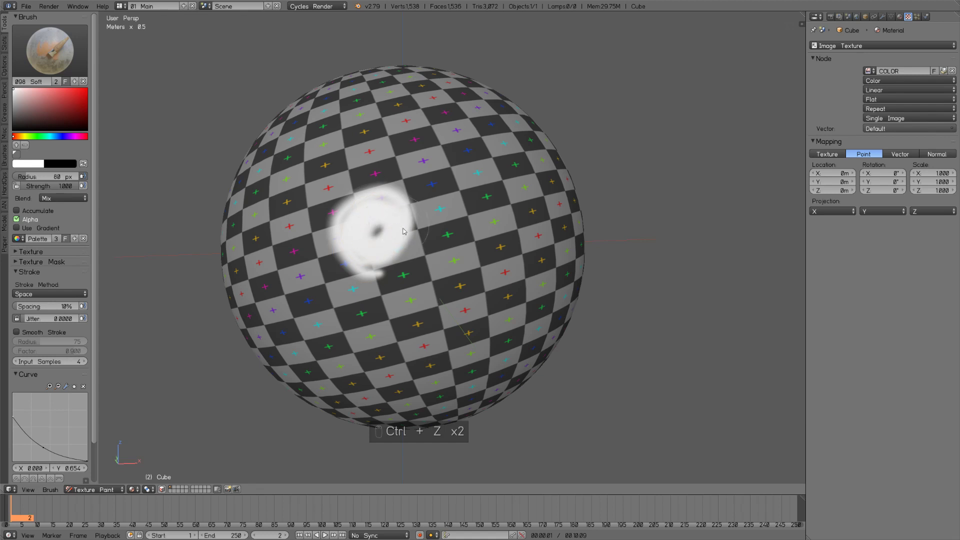
Enlarge the 098 Soft brush to a radius of 142 px, undo the earlier test strokes and paint a broad white stroke on the sphere
{"action": "key", "text": "f"}
{"action": "left_click", "coordinate": [444, 219]}
{"action": "mouse_move", "coordinate": [451, 187]}
{"action": "left_mouse_down"}
{"action": "mouse_move", "coordinate": [361, 312]}
{"action": "mouse_move", "coordinate": [362, 242]}
{"action": "mouse_move", "coordinate": [383, 249]}
{"action": "mouse_move", "coordinate": [390, 220]}
{"action": "mouse_move", "coordinate": [408, 300]}
{"action": "mouse_move", "coordinate": [449, 280]}
{"action": "mouse_move", "coordinate": [336, 290]}
{"action": "left_mouse_up"}
{"action": "key", "text": "ctrl+z"}
{"action": "key", "text": "ctrl+z"}
{"action": "key", "text": "ctrl+z"}
{"action": "key", "text": "ctrl+z"}
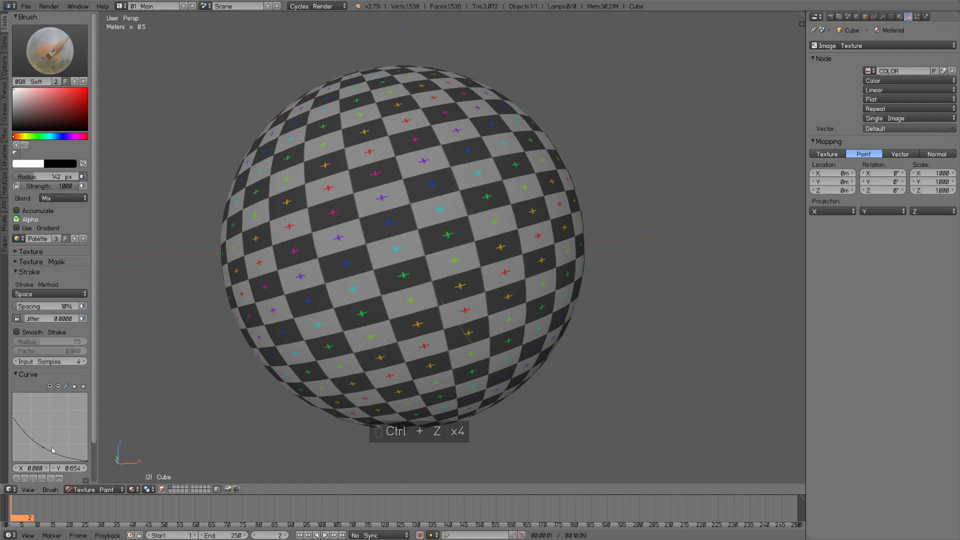
{"action": "mouse_move", "coordinate": [430, 186]}
{"action": "left_mouse_down"}
{"action": "mouse_move", "coordinate": [406, 253]}
{"action": "mouse_move", "coordinate": [370, 305]}
{"action": "left_mouse_up"}
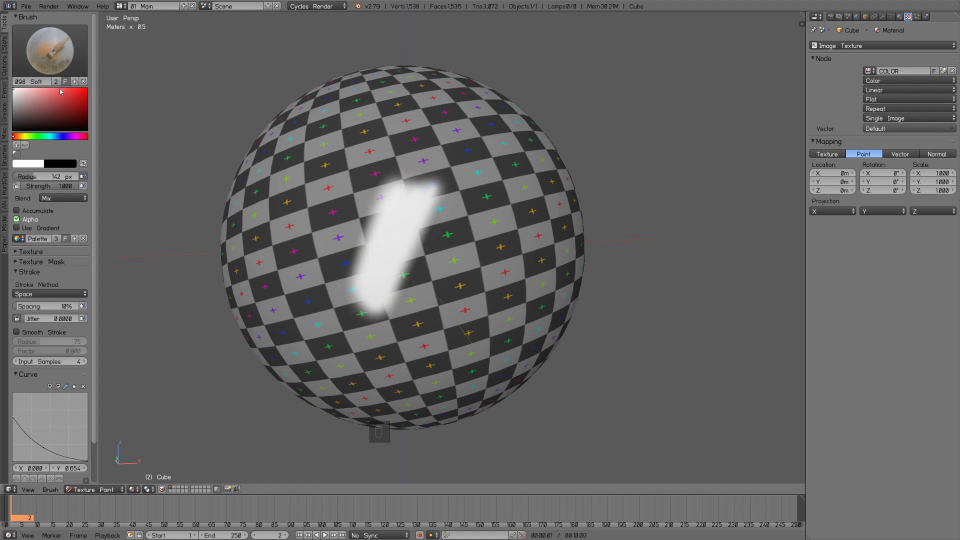
Look up the brush's custom icon image in the file browser, cancel, and return to the brush settings
{"action": "left_click", "coordinate": [5, 70]}
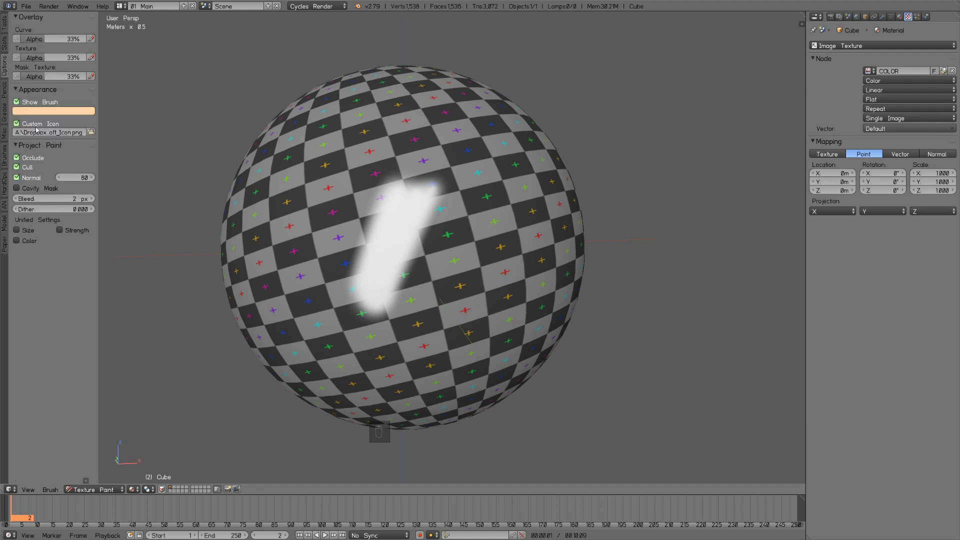
{"action": "left_click", "coordinate": [91, 133]}
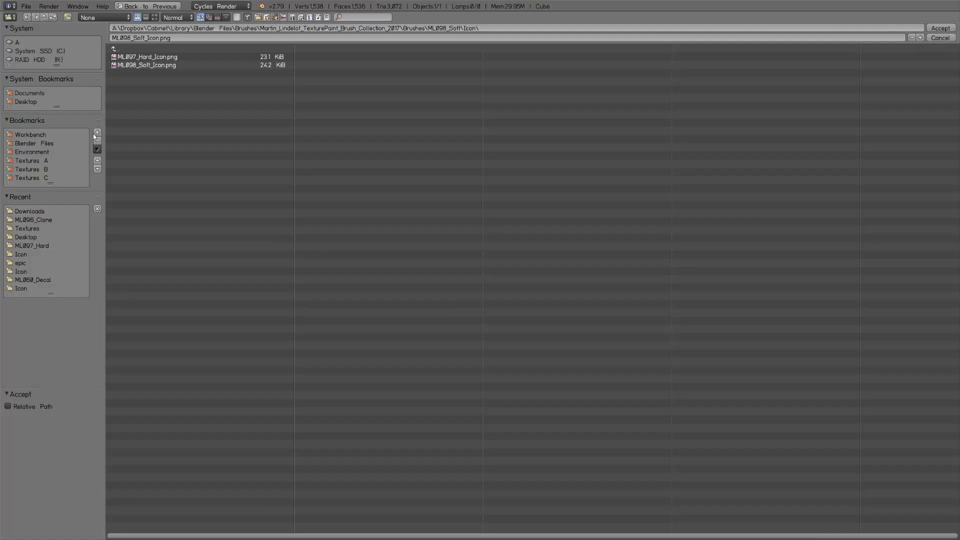
{"action": "left_click", "coordinate": [931, 40]}
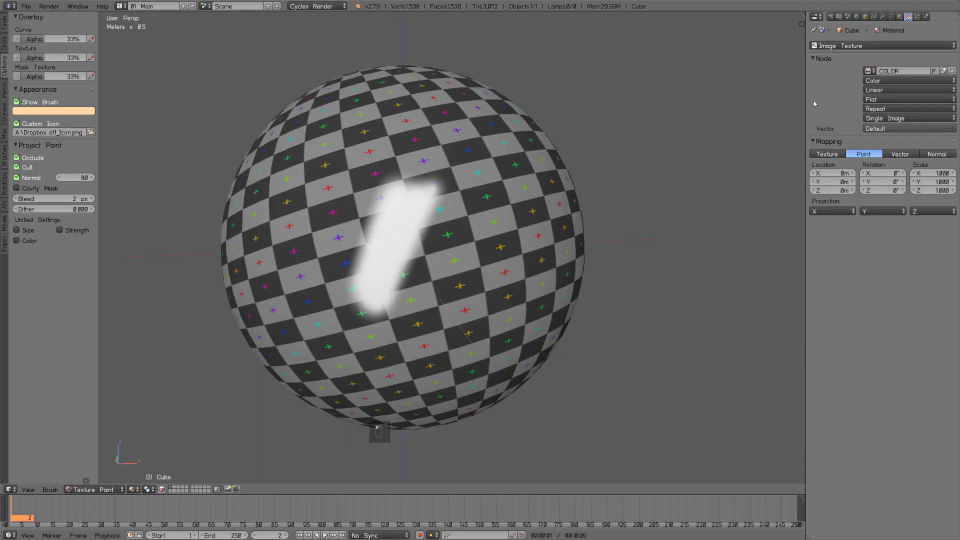
{"action": "left_click", "coordinate": [6, 23]}
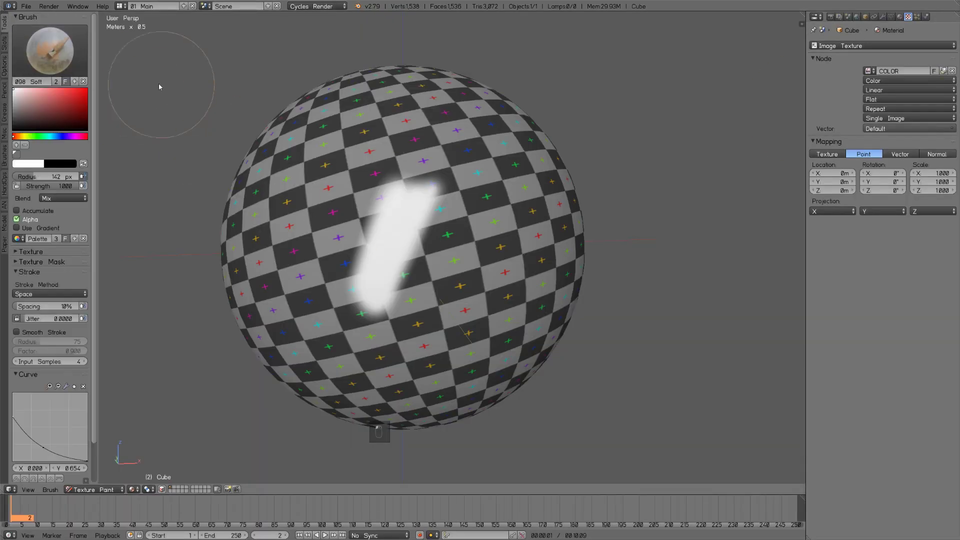
Paint broad white test strokes over the sphere's centre, undo them and try another short zigzag stroke
{"action": "mouse_move", "coordinate": [453, 225]}
{"action": "left_mouse_down"}
{"action": "mouse_move", "coordinate": [435, 238]}
{"action": "mouse_move", "coordinate": [411, 285]}
{"action": "mouse_move", "coordinate": [437, 221]}
{"action": "mouse_move", "coordinate": [363, 265]}
{"action": "mouse_move", "coordinate": [350, 200]}
{"action": "mouse_move", "coordinate": [330, 260]}
{"action": "left_mouse_up"}
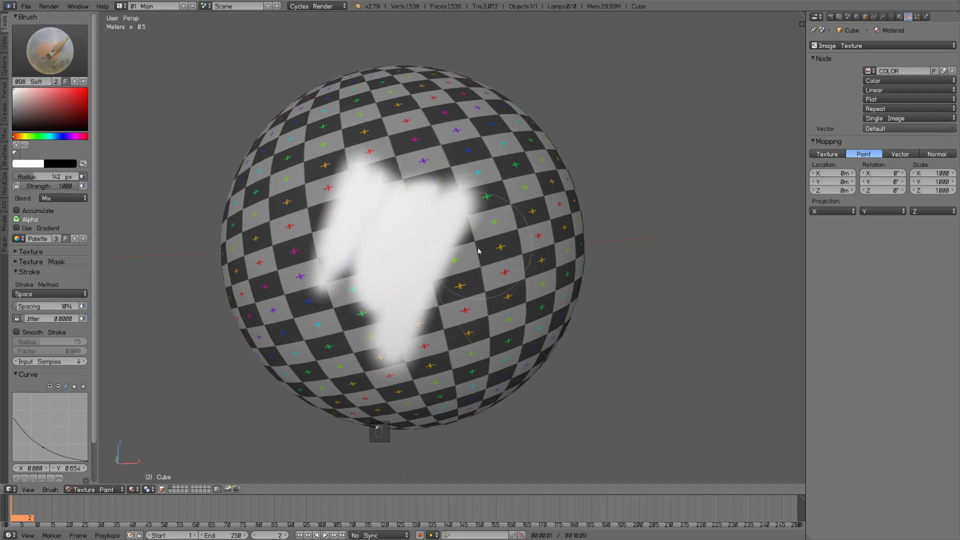
{"action": "key", "text": "ctrl+z"}
{"action": "key", "text": "ctrl+z"}
{"action": "key", "text": "ctrl+z"}
{"action": "mouse_move", "coordinate": [439, 184]}
{"action": "left_mouse_down"}
{"action": "mouse_move", "coordinate": [397, 285]}
{"action": "mouse_move", "coordinate": [360, 250]}
{"action": "left_mouse_up"}
{"action": "left_click", "coordinate": [20, 82]}
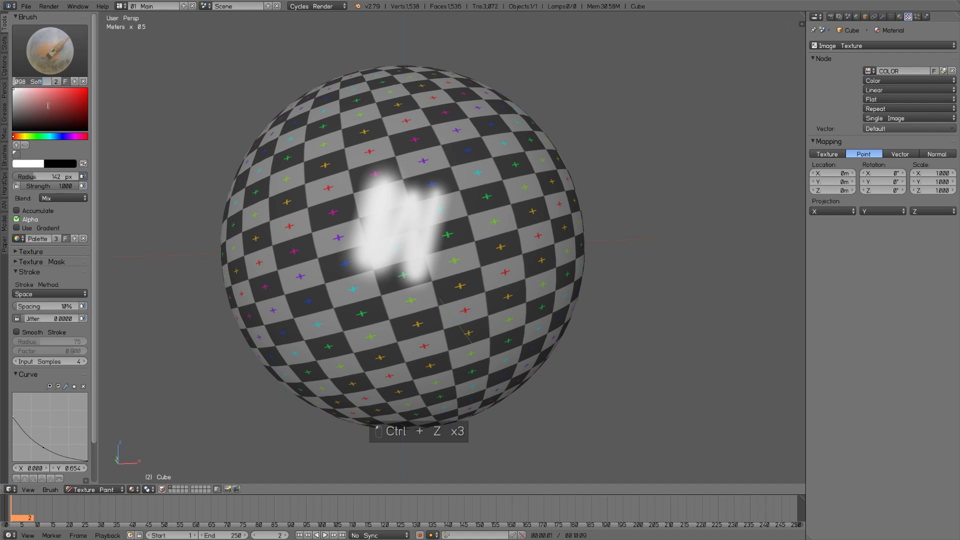
{"action": "key", "text": "Left"}
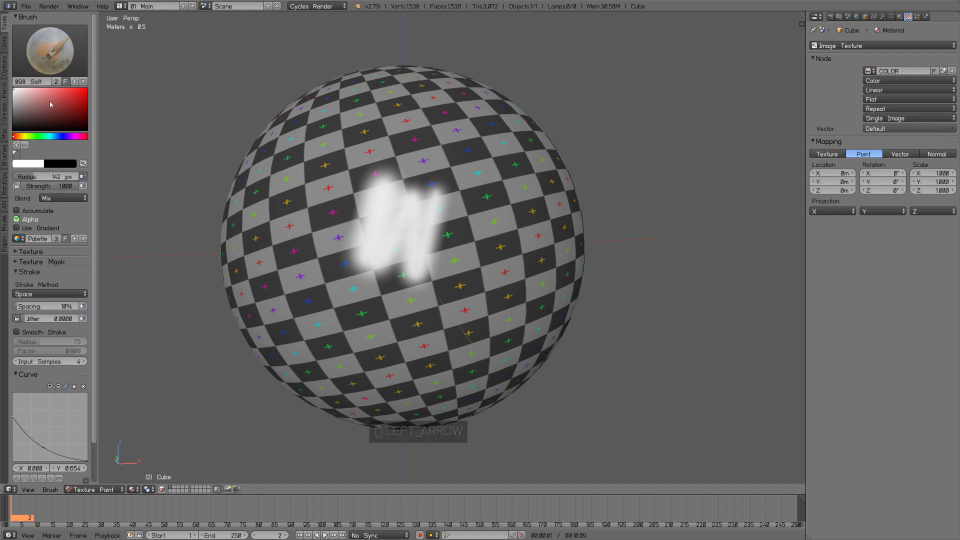
{"action": "left_click", "coordinate": [21, 85]}
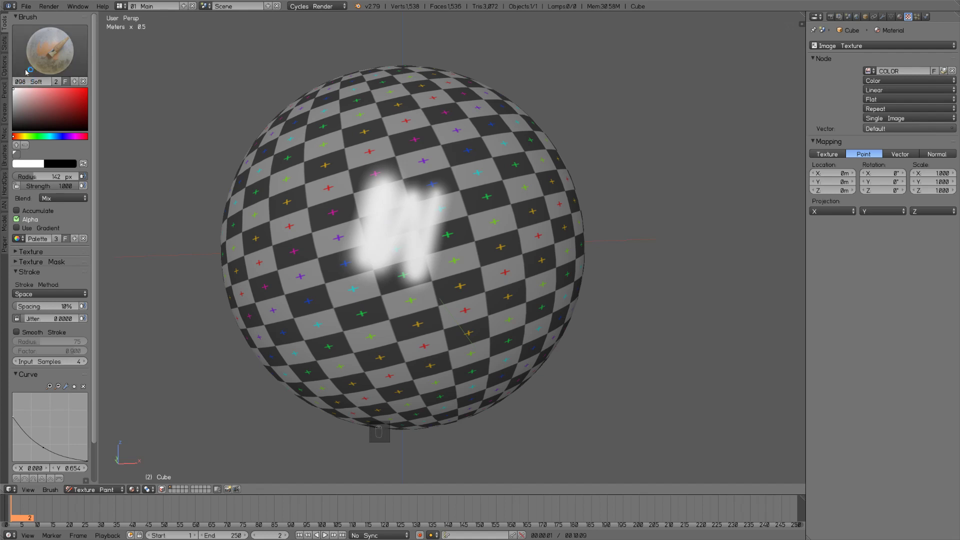
{"action": "left_click", "coordinate": [45, 60]}
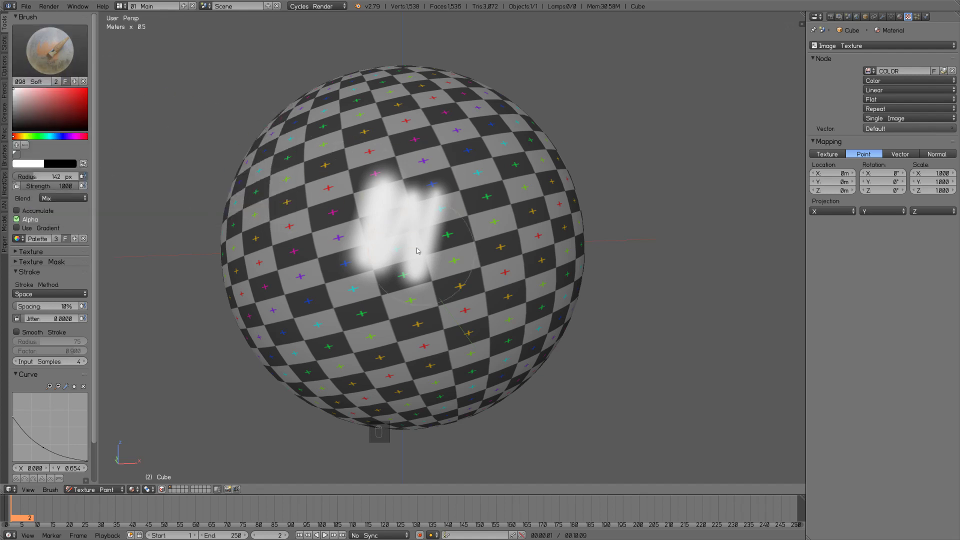
Switch through the numbered brushes to 014 Wet and return to the 098 Soft brush
{"action": "key", "text": "2"}
{"action": "key", "text": "3"}
{"action": "key", "text": "4"}
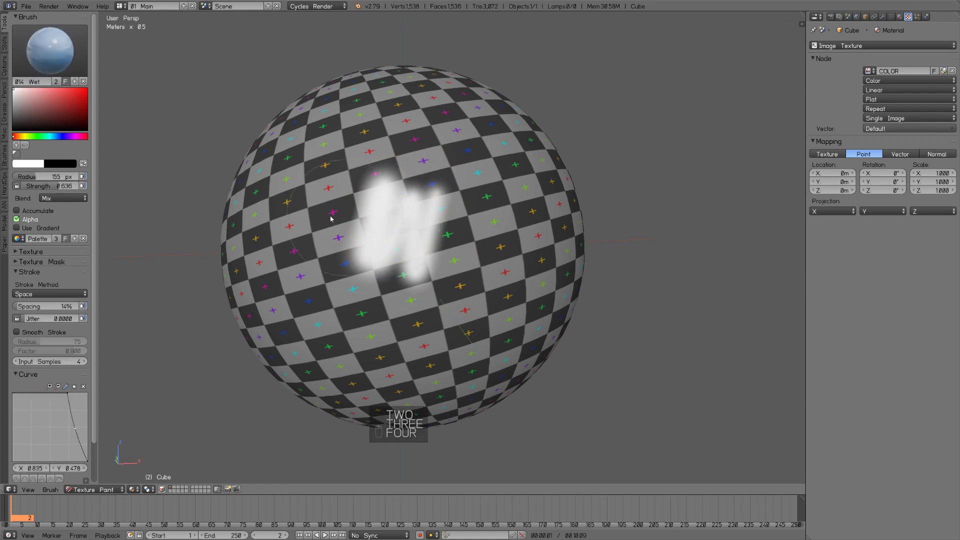
{"action": "left_click", "coordinate": [68, 38]}
{"action": "left_click", "coordinate": [201, 185]}
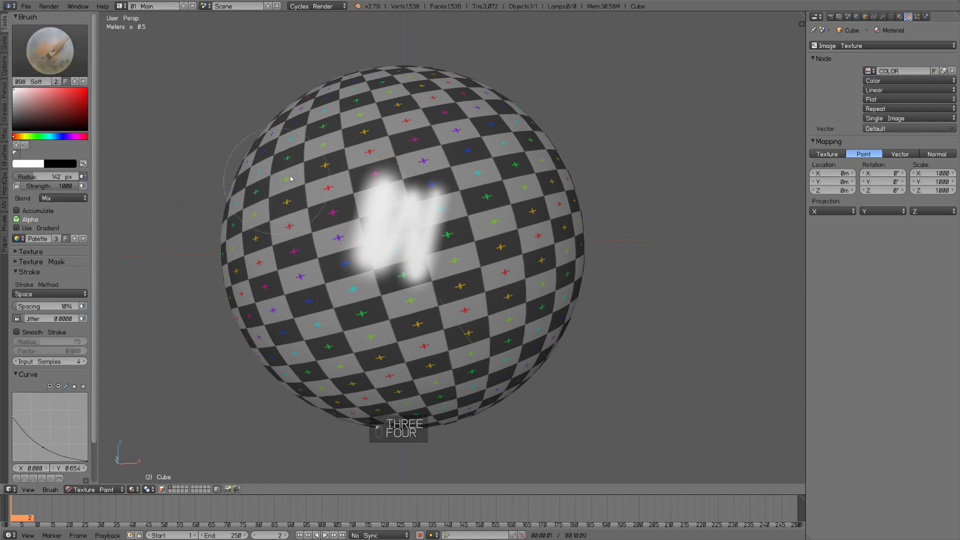
Paint more soft white strokes on the sphere and undo all the test strokes
{"action": "left_click", "coordinate": [462, 243]}
{"action": "mouse_move", "coordinate": [438, 292]}
{"action": "left_mouse_down"}
{"action": "mouse_move", "coordinate": [360, 235]}
{"action": "mouse_move", "coordinate": [340, 240]}
{"action": "mouse_move", "coordinate": [413, 272]}
{"action": "mouse_move", "coordinate": [344, 261]}
{"action": "mouse_move", "coordinate": [440, 220]}
{"action": "left_mouse_up"}
{"action": "key", "text": "ctrl+z"}
{"action": "key", "text": "ctrl+z"}
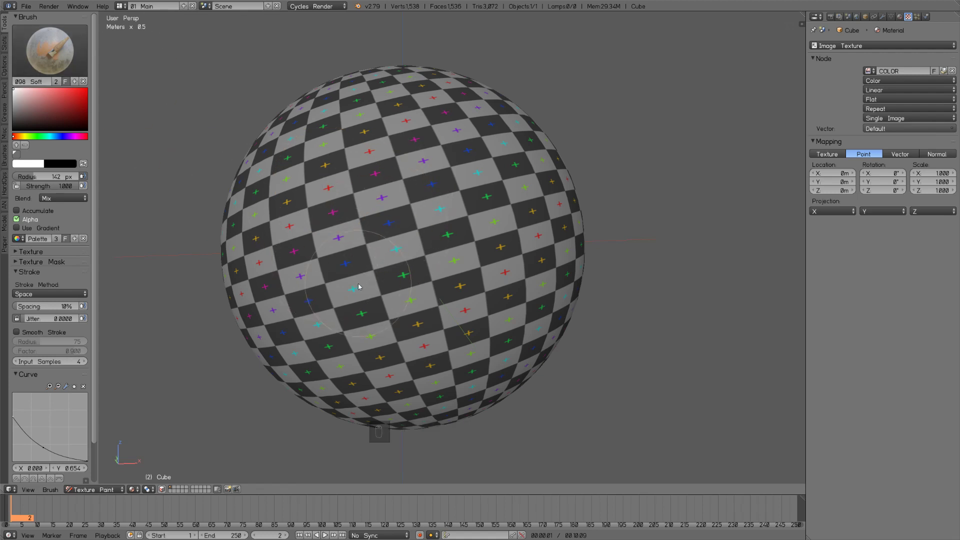
Choose the 097 Hard brush and test it with white strokes on several areas of the sphere, undoing each one
{"action": "left_click", "coordinate": [57, 50]}
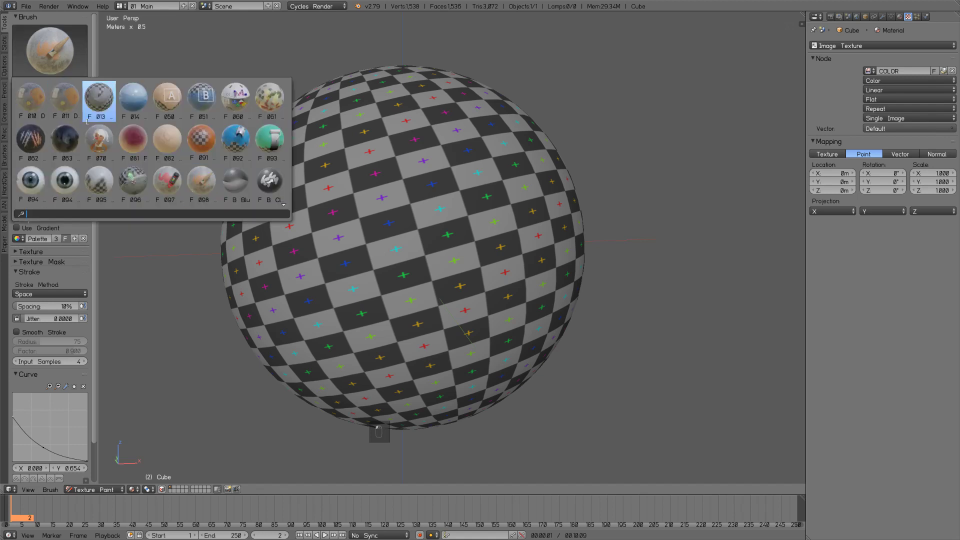
{"action": "left_click", "coordinate": [178, 185]}
{"action": "mouse_move", "coordinate": [381, 186]}
{"action": "left_mouse_down"}
{"action": "mouse_move", "coordinate": [354, 272]}
{"action": "mouse_move", "coordinate": [395, 220]}
{"action": "mouse_move", "coordinate": [392, 295]}
{"action": "left_mouse_up"}
{"action": "key", "text": "ctrl+z"}
{"action": "middle_click_drag", "start_coordinate": [443, 207], "coordinate": [385, 212]}
{"action": "mouse_move", "coordinate": [385, 212]}
{"action": "left_mouse_down"}
{"action": "mouse_move", "coordinate": [376, 243]}
{"action": "mouse_move", "coordinate": [414, 220]}
{"action": "mouse_move", "coordinate": [412, 280]}
{"action": "left_mouse_up"}
{"action": "key", "text": "ctrl+z"}
{"action": "mouse_move", "coordinate": [449, 306]}
{"action": "middle_mouse_down"}
{"action": "mouse_move", "coordinate": [377, 238]}
{"action": "mouse_move", "coordinate": [418, 280]}
{"action": "middle_mouse_up"}
{"action": "left_click_drag", "start_coordinate": [418, 280], "coordinate": [423, 319]}
{"action": "key", "text": "ctrl+z"}
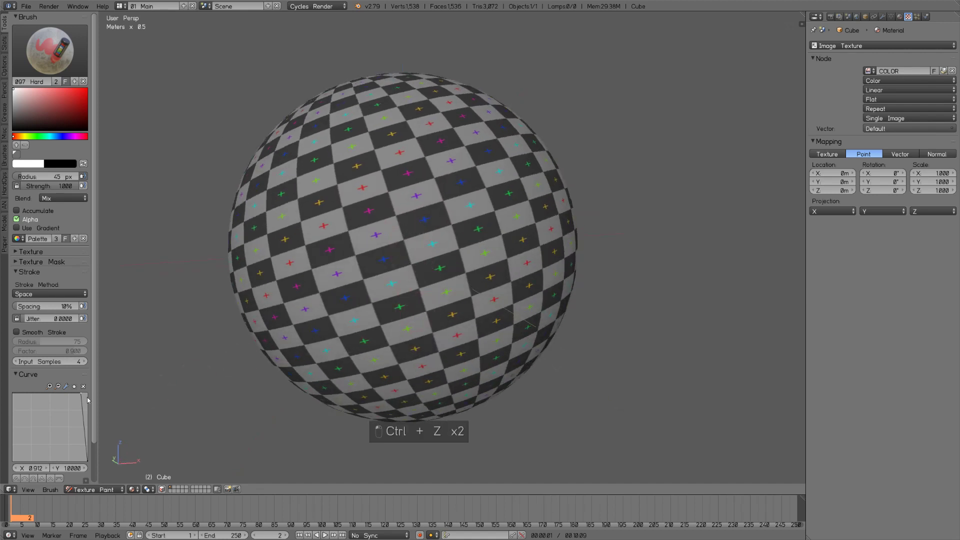
Paint an S-shaped white stroke across the middle of the sphere with the hard brush and undo it
{"action": "middle_click_drag", "start_coordinate": [402, 301], "coordinate": [395, 250]}
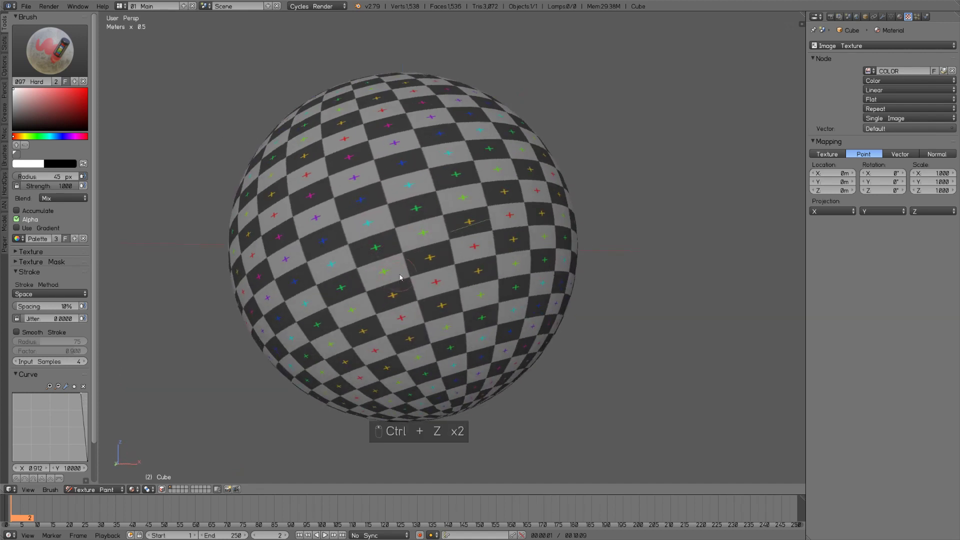
{"action": "mouse_move", "coordinate": [391, 239]}
{"action": "left_mouse_down"}
{"action": "mouse_move", "coordinate": [419, 280]}
{"action": "mouse_move", "coordinate": [478, 231]}
{"action": "left_mouse_up"}
{"action": "left_click_drag", "start_coordinate": [499, 275], "coordinate": [498, 284]}
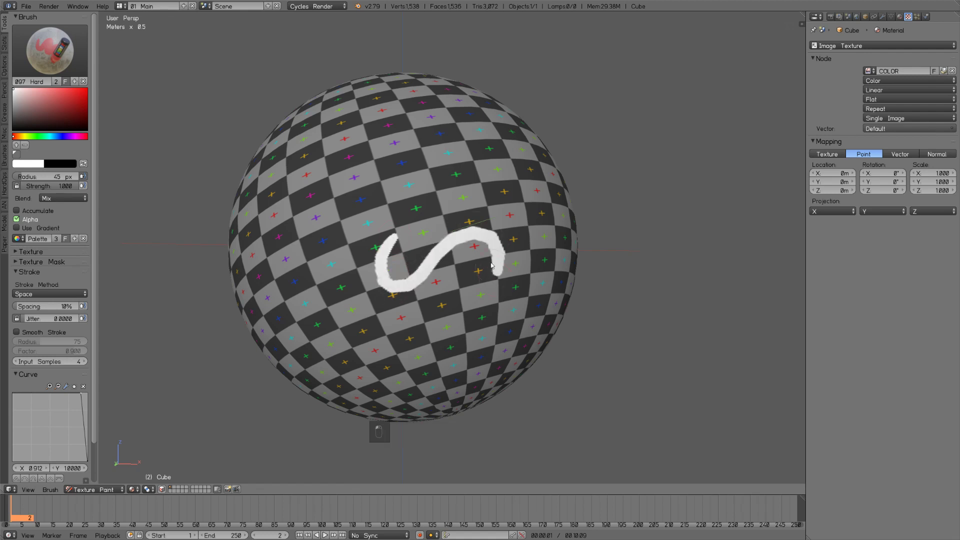
{"action": "key", "text": "ctrl+z"}
Set the brush colour to light red, test it with strokes on the sphere and undo them
{"action": "left_click", "coordinate": [48, 93]}
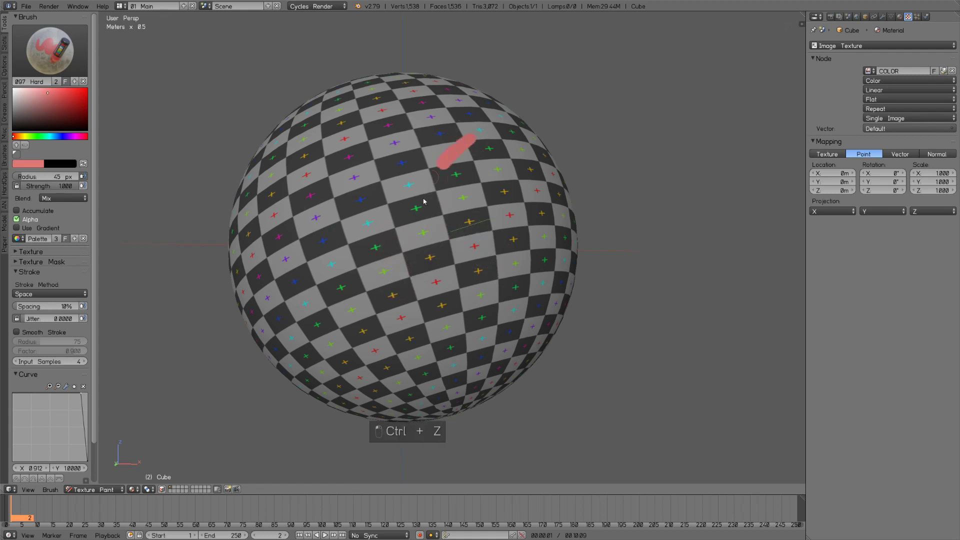
{"action": "mouse_move", "coordinate": [423, 201]}
{"action": "left_mouse_down"}
{"action": "mouse_move", "coordinate": [439, 252]}
{"action": "mouse_move", "coordinate": [394, 299]}
{"action": "left_mouse_up"}
{"action": "key", "text": "ctrl+z"}
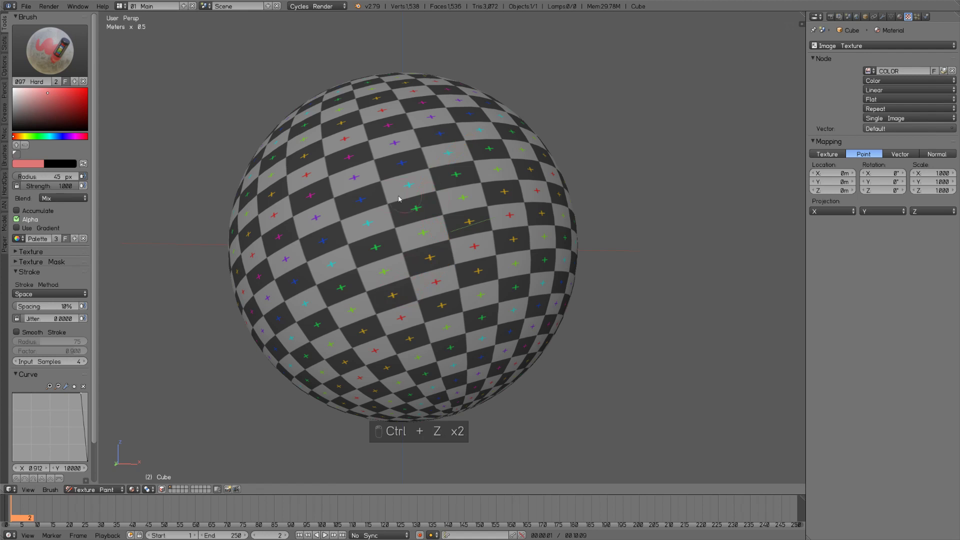
Choose the 096 Clone brush and set its clone source on the magenta cross in the sphere's upper middle
{"action": "left_click", "coordinate": [45, 60]}
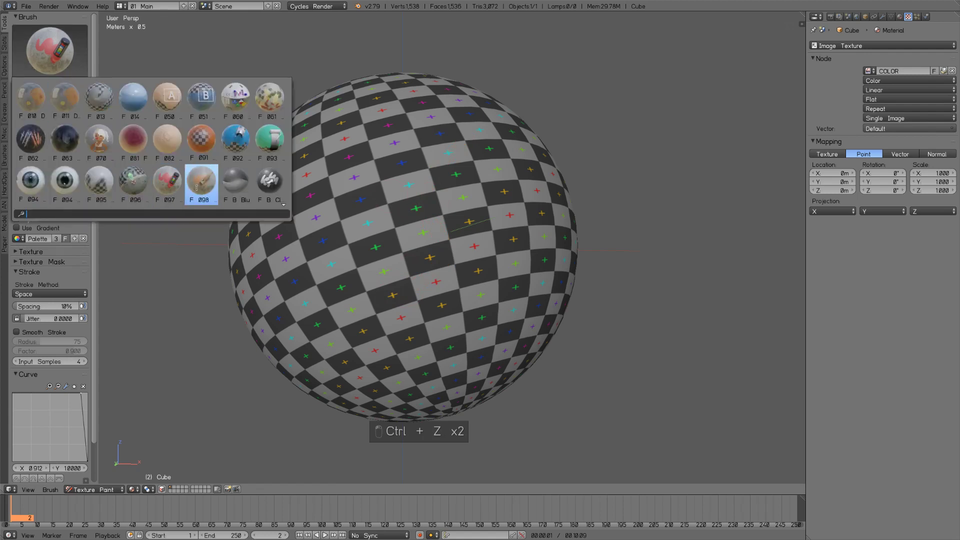
{"action": "left_click", "coordinate": [134, 181]}
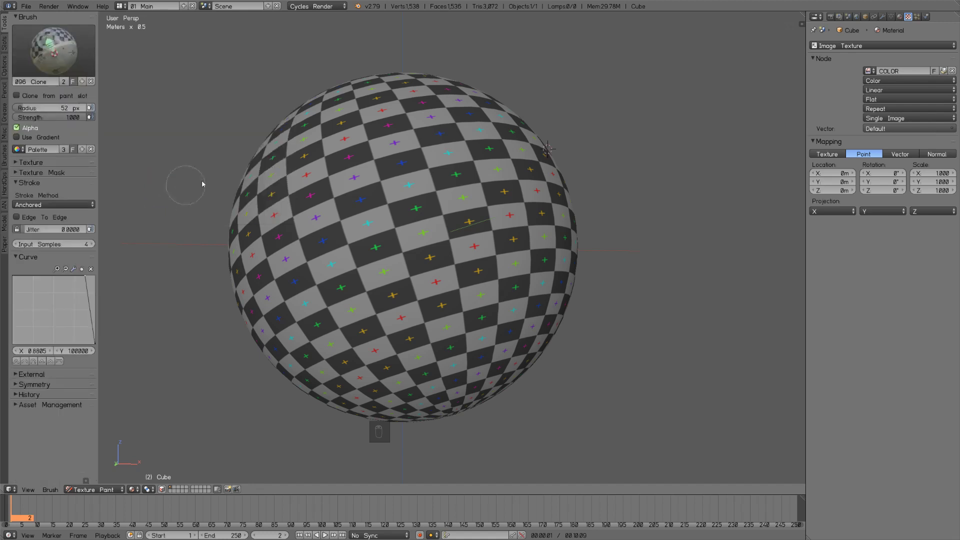
{"action": "middle_click_drag", "start_coordinate": [427, 250], "coordinate": [430, 277]}
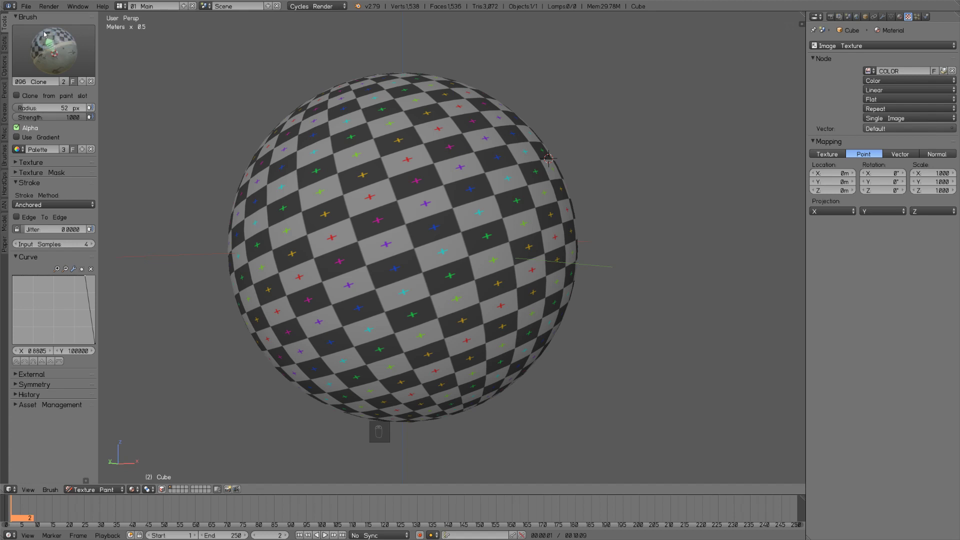
{"action": "left_click", "coordinate": [416, 182], "text": "ctrl"}
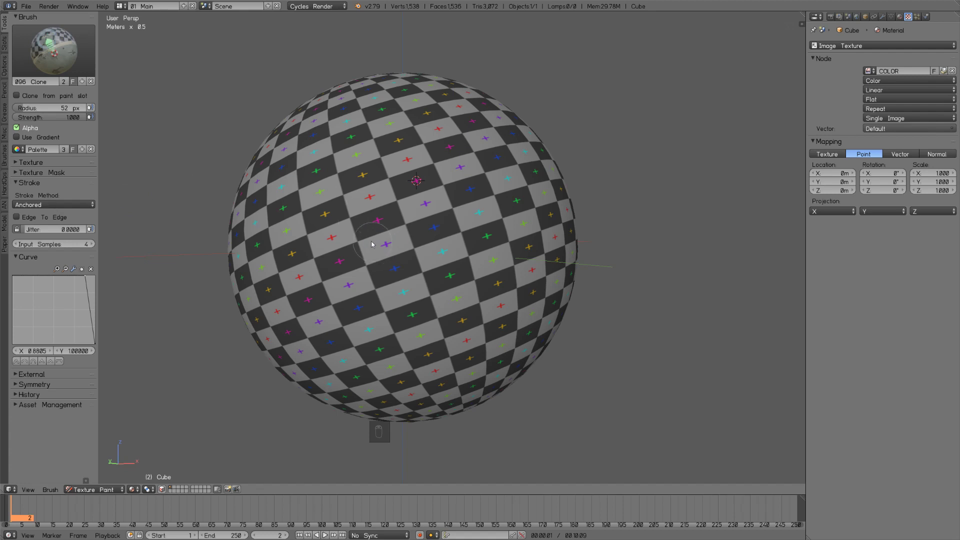
Move the falloff curve's upper point to X 0.82197, Y 0.9945 and clone a round patch below the sphere's centre
{"action": "mouse_move", "coordinate": [83, 278]}
{"action": "left_mouse_down"}
{"action": "mouse_move", "coordinate": [117, 278]}
{"action": "mouse_move", "coordinate": [80, 276]}
{"action": "left_mouse_up"}
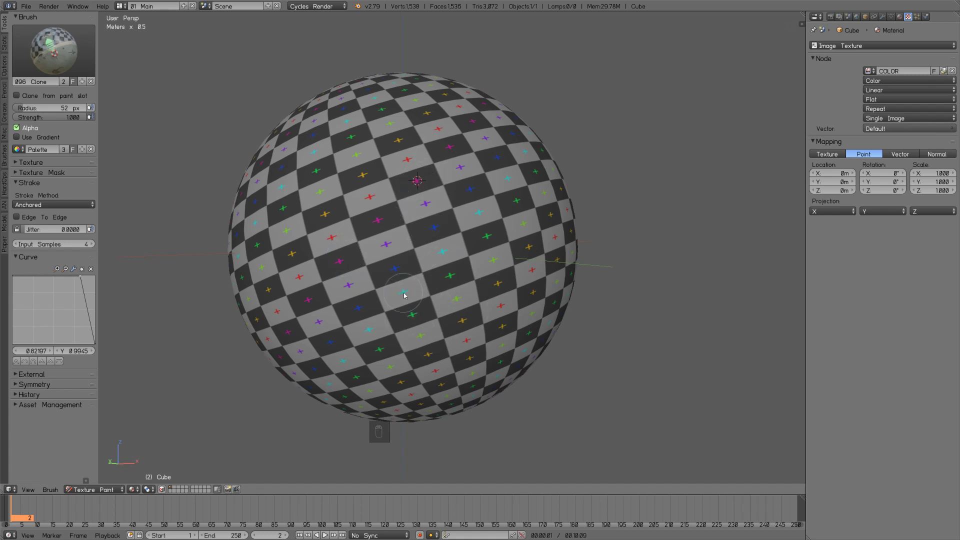
{"action": "left_click_drag", "start_coordinate": [411, 297], "coordinate": [463, 299]}
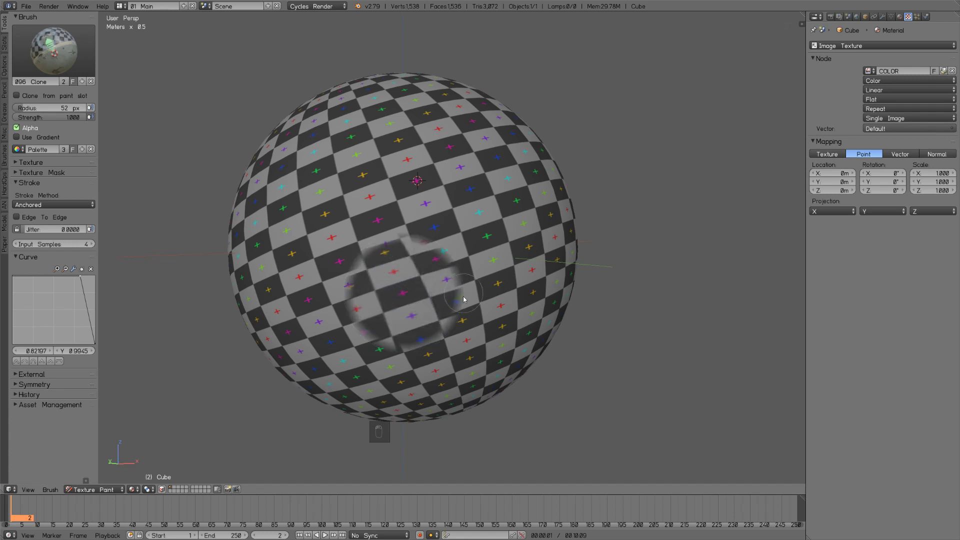
Set the clone brush's stroke method to Space and paint cloned strokes left of the round patch at strength 1.000
{"action": "left_click", "coordinate": [54, 203]}
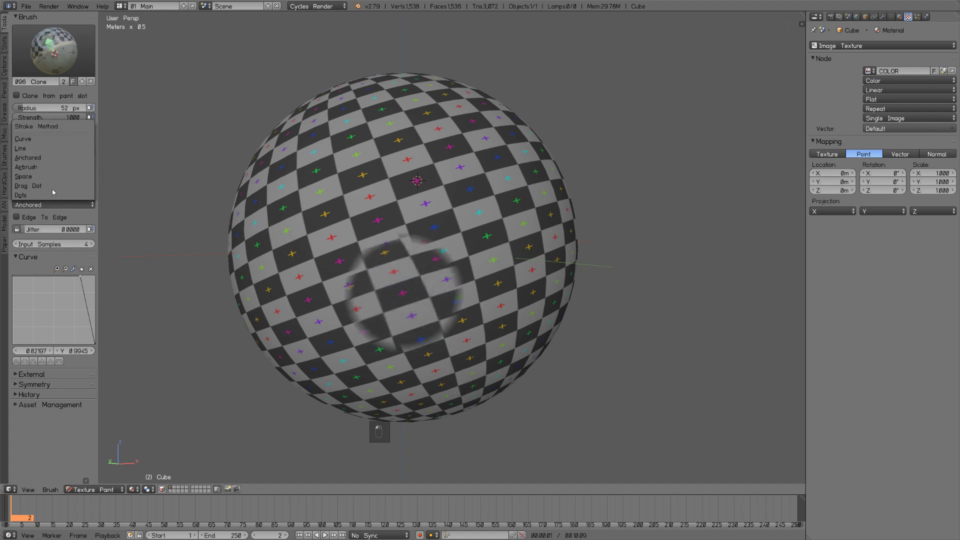
{"action": "left_click", "coordinate": [23, 176]}
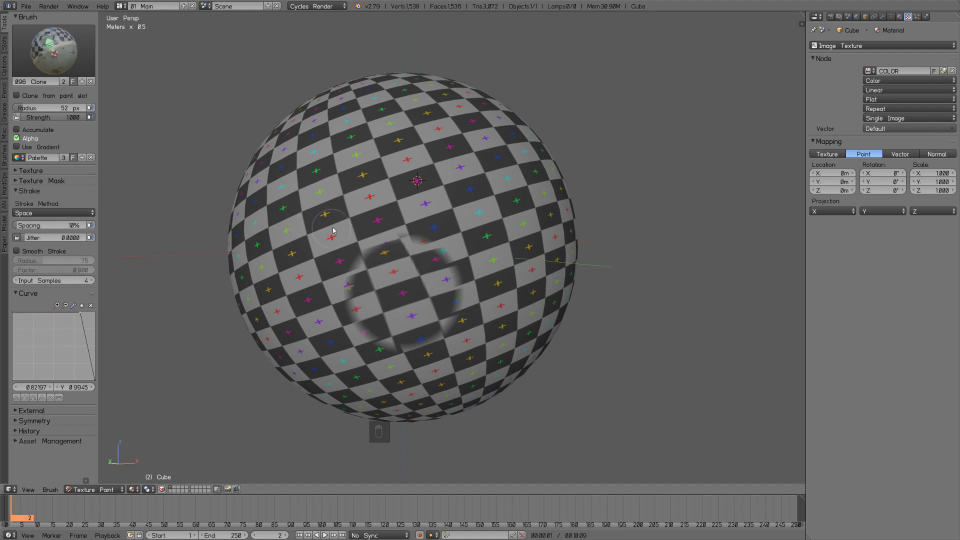
{"action": "mouse_move", "coordinate": [336, 227]}
{"action": "left_mouse_down"}
{"action": "mouse_move", "coordinate": [322, 283]}
{"action": "mouse_move", "coordinate": [343, 241]}
{"action": "mouse_move", "coordinate": [324, 292]}
{"action": "mouse_move", "coordinate": [354, 268]}
{"action": "left_mouse_up"}
{"action": "key", "text": "shift+f"}
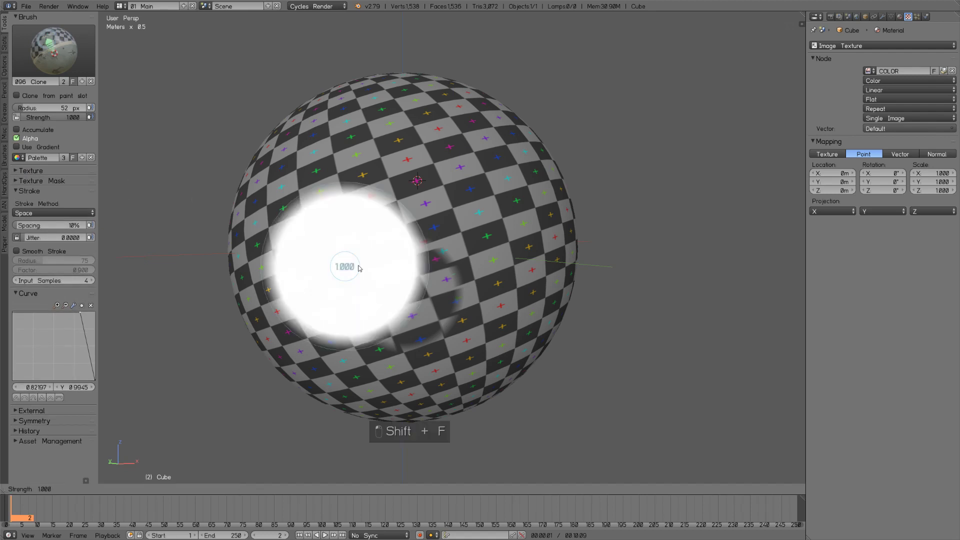
{"action": "left_click", "coordinate": [356, 264]}
{"action": "mouse_move", "coordinate": [332, 221]}
{"action": "left_mouse_down"}
{"action": "mouse_move", "coordinate": [358, 227]}
{"action": "mouse_move", "coordinate": [361, 276]}
{"action": "left_mouse_up"}
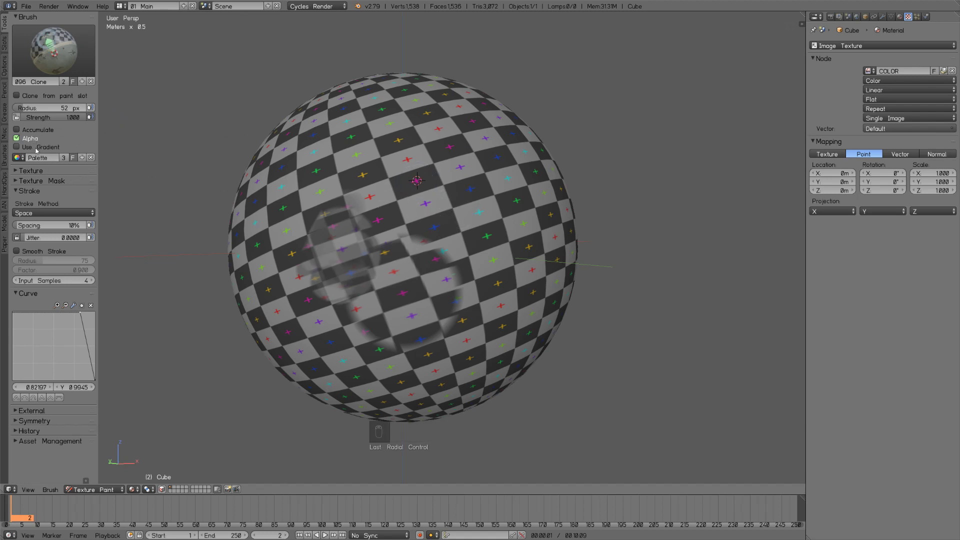
Enable Use Gradient for the clone brush and paint cloned strokes across the round patch
{"action": "left_click", "coordinate": [17, 147]}
{"action": "mouse_move", "coordinate": [440, 220]}
{"action": "left_mouse_down"}
{"action": "mouse_move", "coordinate": [413, 247]}
{"action": "mouse_move", "coordinate": [326, 269]}
{"action": "mouse_move", "coordinate": [383, 300]}
{"action": "mouse_move", "coordinate": [445, 295]}
{"action": "mouse_move", "coordinate": [328, 288]}
{"action": "mouse_move", "coordinate": [469, 304]}
{"action": "mouse_move", "coordinate": [354, 323]}
{"action": "mouse_move", "coordinate": [377, 333]}
{"action": "left_mouse_up"}
Set the stroke method to Anchored, place the clone source on an unpainted side of the sphere and clone a round patch below it
{"action": "left_click", "coordinate": [36, 212]}
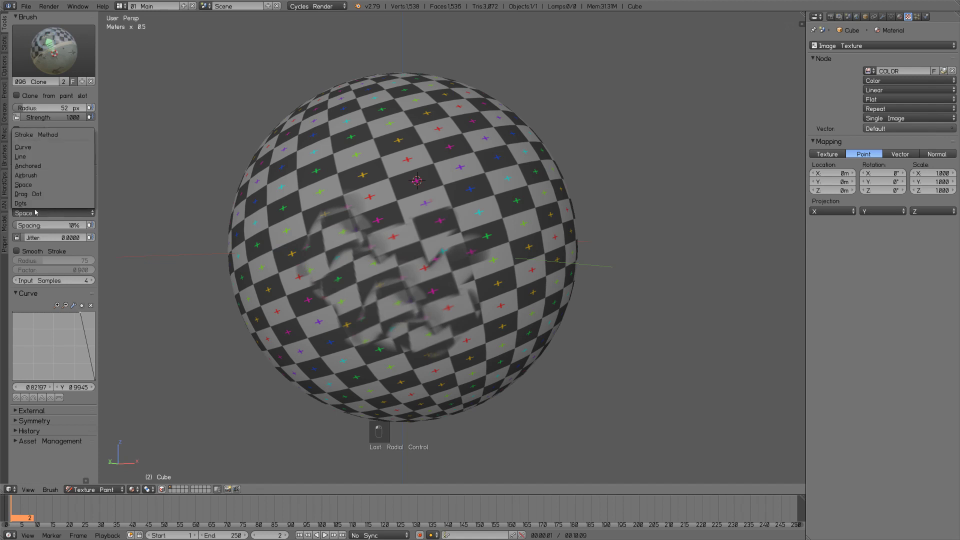
{"action": "left_click", "coordinate": [42, 166]}
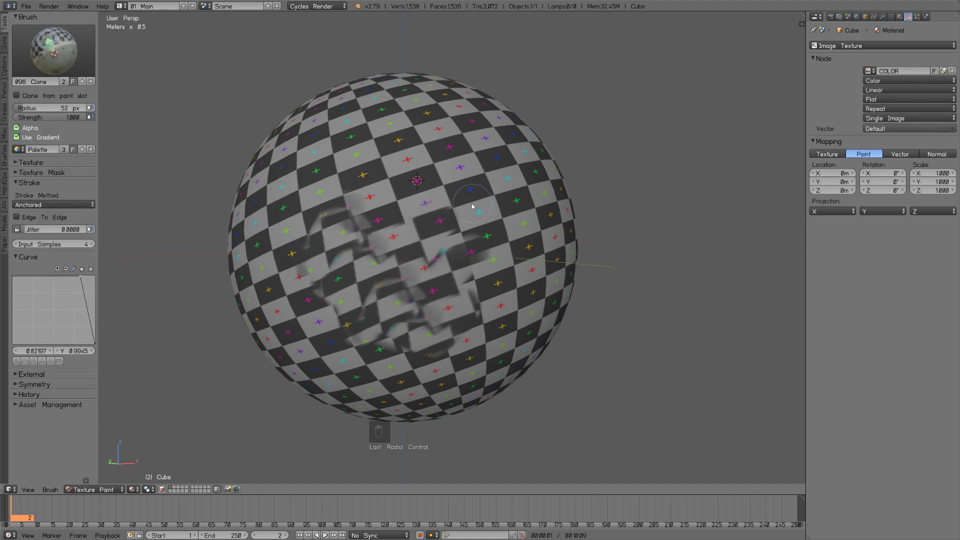
{"action": "middle_click_drag", "start_coordinate": [471, 204], "coordinate": [402, 211]}
{"action": "left_click", "coordinate": [420, 228], "text": "ctrl"}
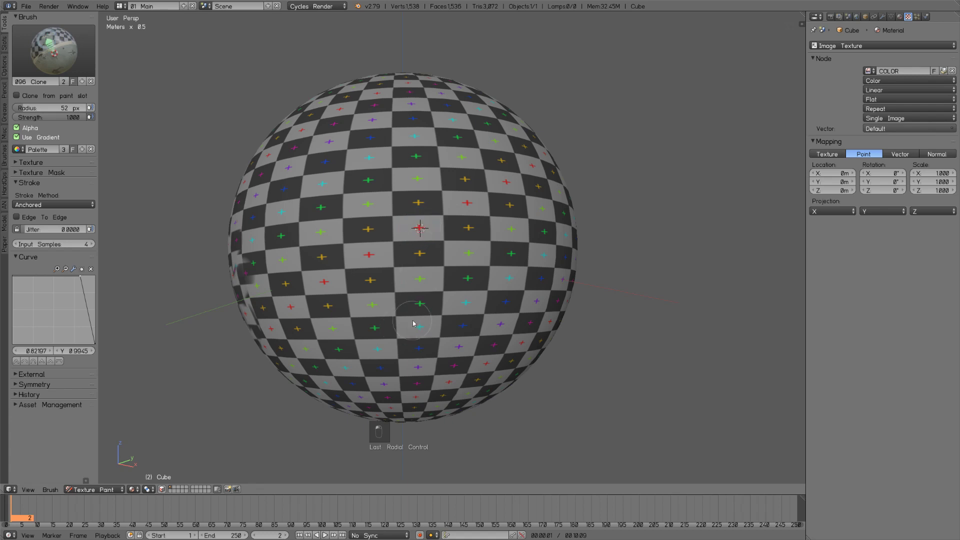
{"action": "left_click_drag", "start_coordinate": [419, 308], "coordinate": [472, 331]}
{"action": "middle_click_drag", "start_coordinate": [505, 344], "coordinate": [371, 260]}
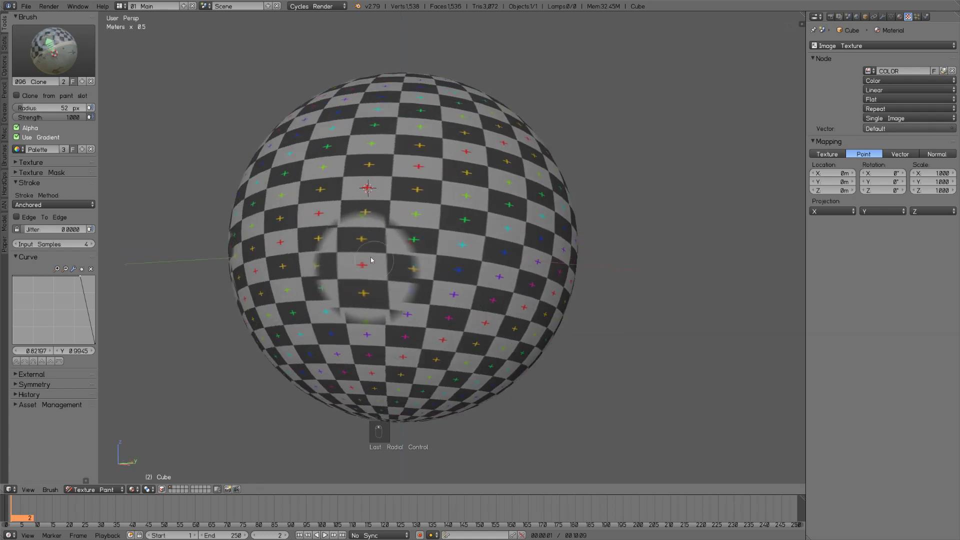
Choose the 095 Smear brush and smear a downward stroke over the checker pattern beside the cloned patch
{"action": "left_click", "coordinate": [54, 50]}
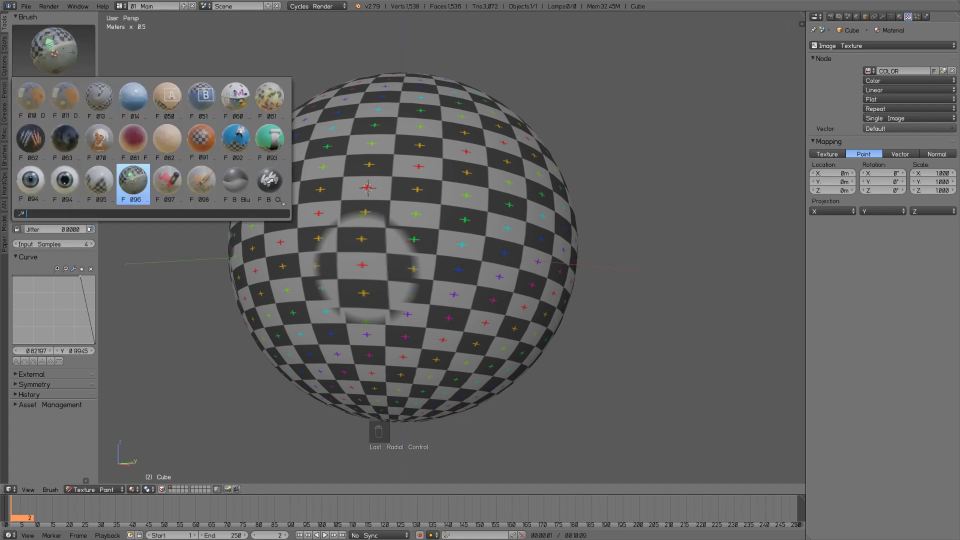
{"action": "left_click", "coordinate": [99, 180]}
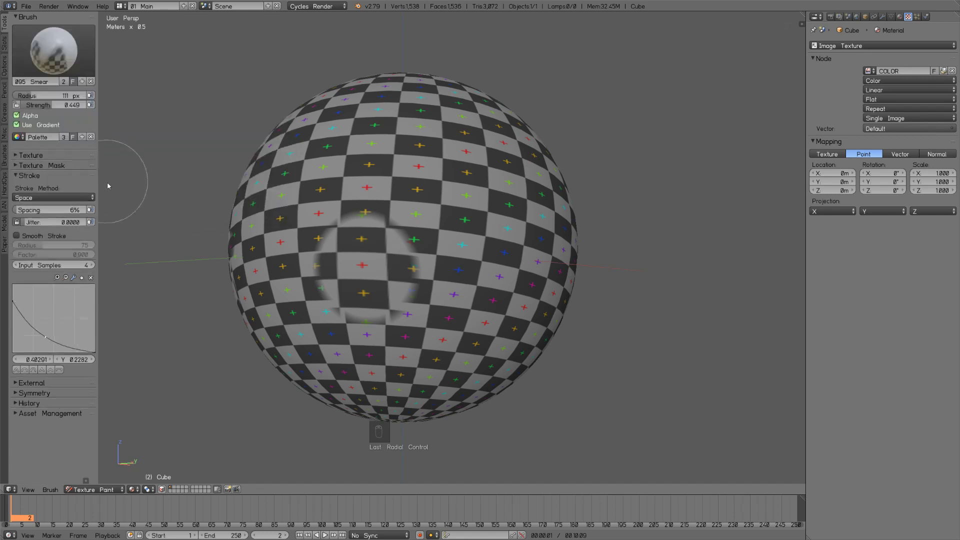
{"action": "middle_click_drag", "start_coordinate": [429, 242], "coordinate": [395, 242]}
{"action": "mouse_move", "coordinate": [395, 242]}
{"action": "left_mouse_down"}
{"action": "mouse_move", "coordinate": [382, 200]}
{"action": "mouse_move", "coordinate": [364, 279]}
{"action": "mouse_move", "coordinate": [370, 298]}
{"action": "left_mouse_up"}
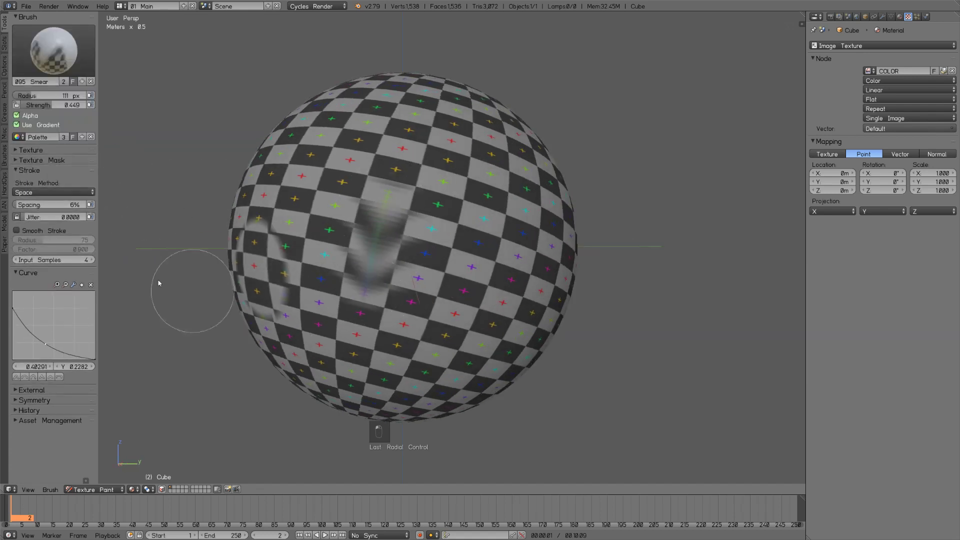
Set the smear brush's spacing to 4% and smear down and up strokes around the first smear
{"action": "left_click", "coordinate": [50, 204]}
{"action": "key", "text": "Return"}
{"action": "left_click_drag", "start_coordinate": [404, 205], "coordinate": [375, 280]}
{"action": "left_click_drag", "start_coordinate": [434, 270], "coordinate": [451, 192]}
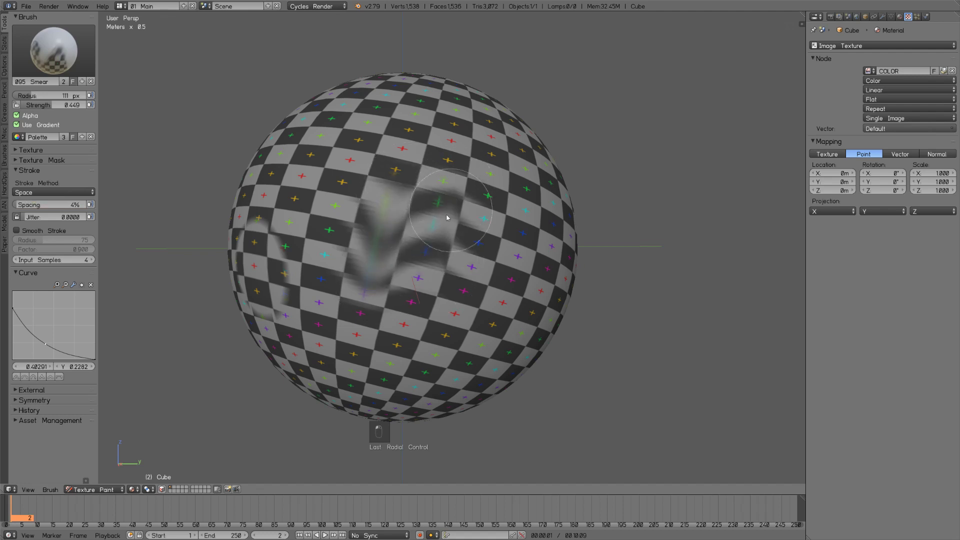
{"action": "left_click_drag", "start_coordinate": [439, 274], "coordinate": [446, 195]}
Smear downward across the edge of the round cloned patch and once more beside the earlier smears
{"action": "middle_click_drag", "start_coordinate": [371, 226], "coordinate": [428, 238]}
{"action": "left_click_drag", "start_coordinate": [443, 221], "coordinate": [439, 300]}
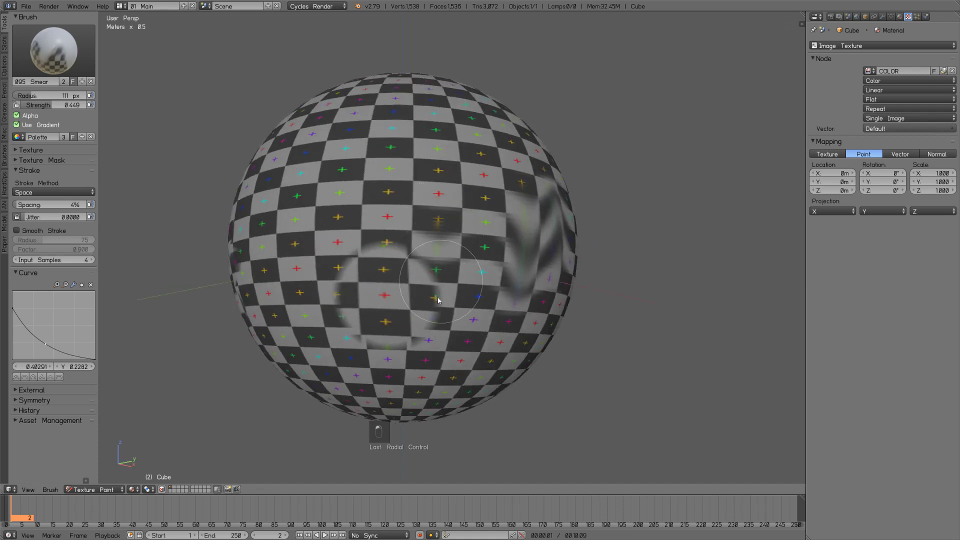
{"action": "middle_click_drag", "start_coordinate": [473, 280], "coordinate": [413, 249]}
{"action": "left_click_drag", "start_coordinate": [373, 172], "coordinate": [357, 210]}
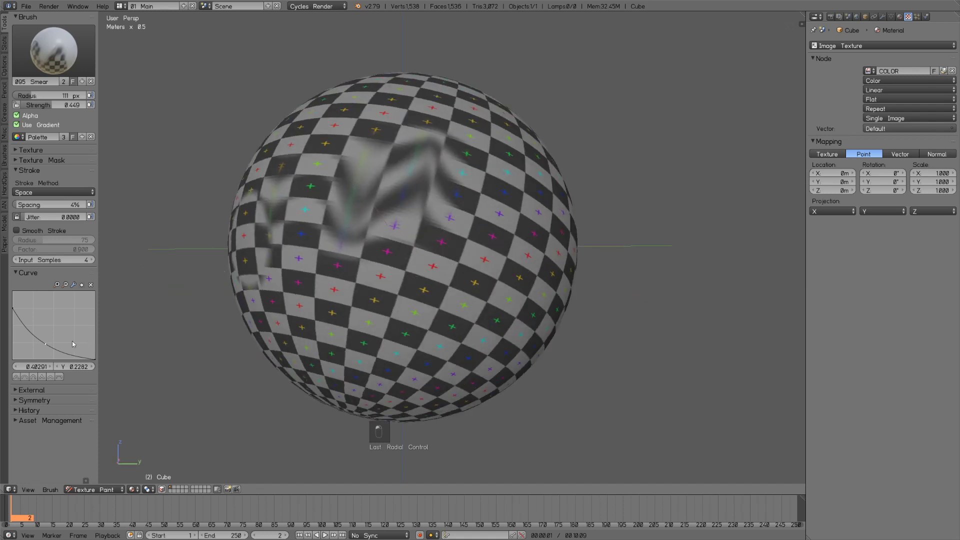
Choose the second 094 brush, the one for softening, and blur the round cloned patch and the area below it
{"action": "left_click", "coordinate": [58, 54]}
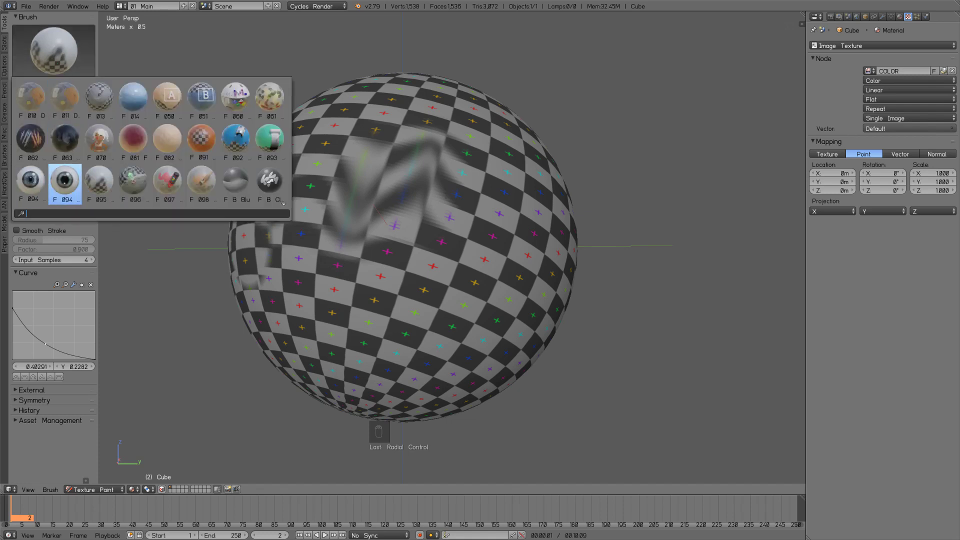
{"action": "left_click", "coordinate": [68, 178]}
{"action": "middle_click_drag", "start_coordinate": [334, 266], "coordinate": [395, 272]}
{"action": "mouse_move", "coordinate": [393, 277]}
{"action": "left_mouse_down"}
{"action": "mouse_move", "coordinate": [417, 305]}
{"action": "mouse_move", "coordinate": [361, 300]}
{"action": "mouse_move", "coordinate": [380, 280]}
{"action": "mouse_move", "coordinate": [322, 270]}
{"action": "mouse_move", "coordinate": [380, 192]}
{"action": "mouse_move", "coordinate": [314, 203]}
{"action": "left_mouse_up"}
Choose the 094 Sharpen brush and sharpen the checker pattern beside the blurred patch
{"action": "left_click", "coordinate": [54, 50]}
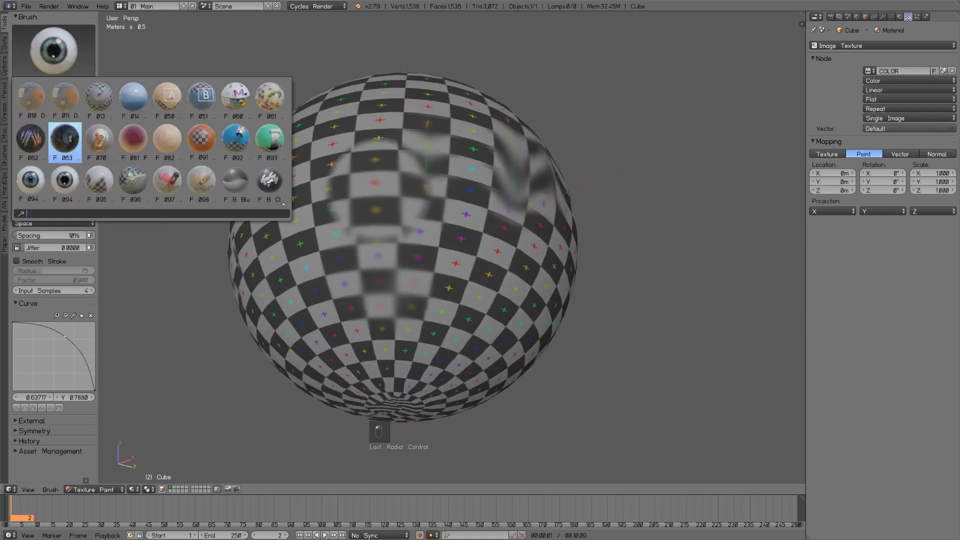
{"action": "left_click", "coordinate": [28, 181]}
{"action": "middle_click_drag", "start_coordinate": [347, 256], "coordinate": [374, 258]}
{"action": "mouse_move", "coordinate": [374, 259]}
{"action": "left_mouse_down"}
{"action": "mouse_move", "coordinate": [391, 300]}
{"action": "mouse_move", "coordinate": [415, 307]}
{"action": "mouse_move", "coordinate": [377, 279]}
{"action": "left_mouse_up"}
{"action": "middle_click_drag", "start_coordinate": [384, 259], "coordinate": [396, 277]}
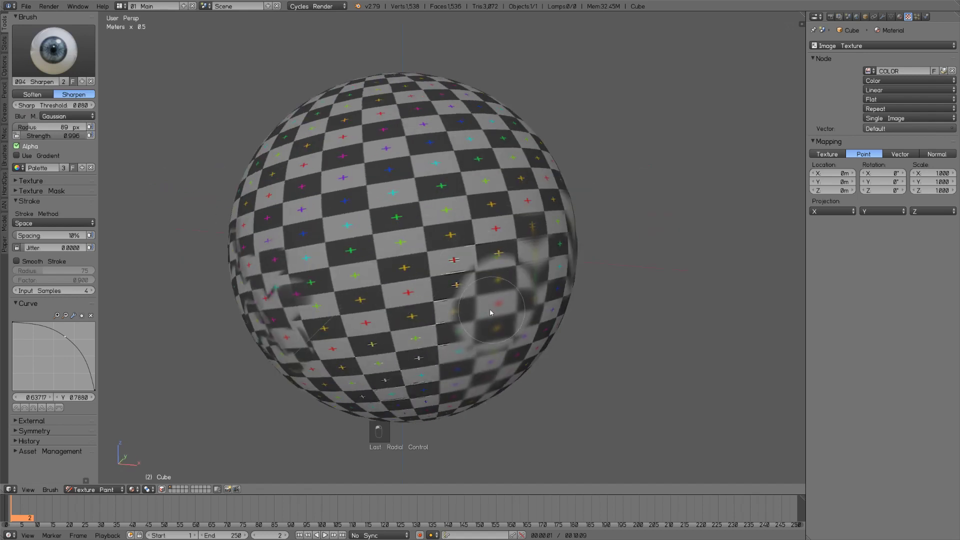
Sharpen more squares below and beside the blurred patch and move the falloff curve's point to X 0.6236, Y 0.7500
{"action": "middle_click_drag", "start_coordinate": [490, 313], "coordinate": [424, 279]}
{"action": "middle_click_drag", "start_coordinate": [280, 265], "coordinate": [357, 261]}
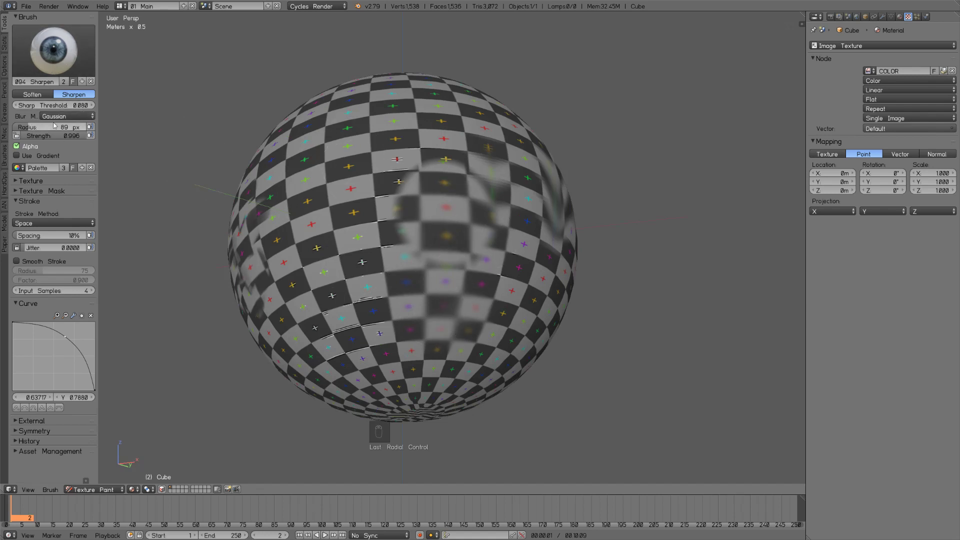
{"action": "left_click_drag", "start_coordinate": [69, 336], "coordinate": [63, 338]}
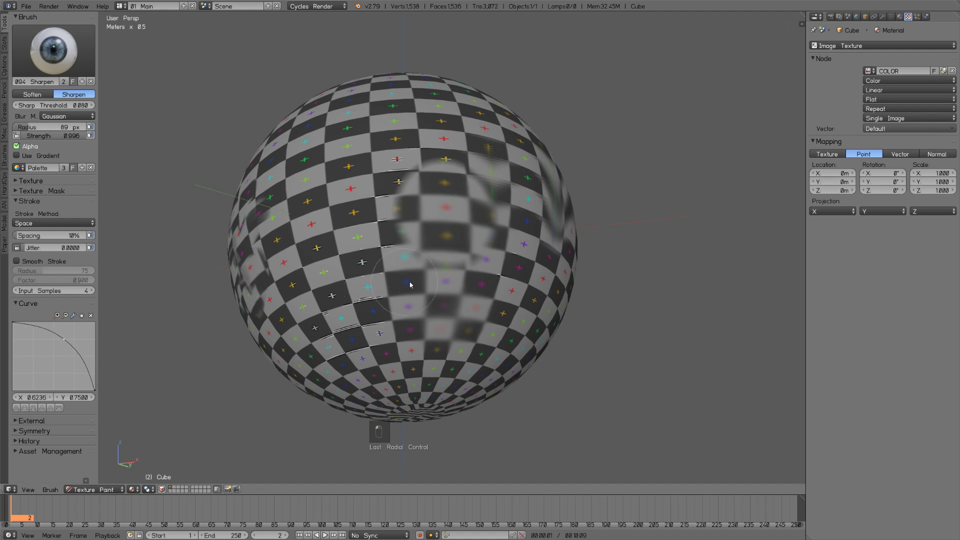
{"action": "middle_click_drag", "start_coordinate": [350, 127], "coordinate": [371, 169]}
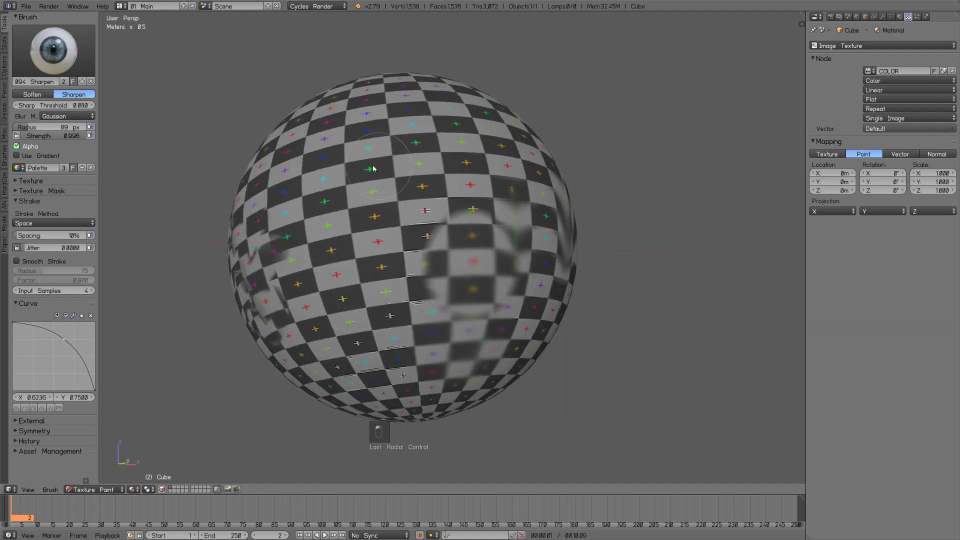
Choose the 093 Gradient brush and switch to the front orthographic view of the sphere
{"action": "left_click", "coordinate": [50, 60]}
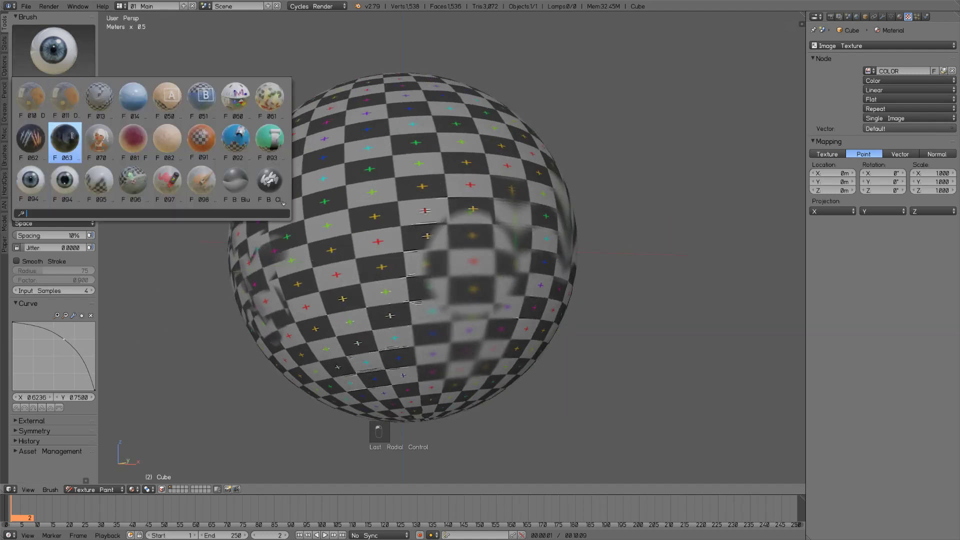
{"action": "left_click", "coordinate": [272, 135]}
{"action": "key", "text": "q"}
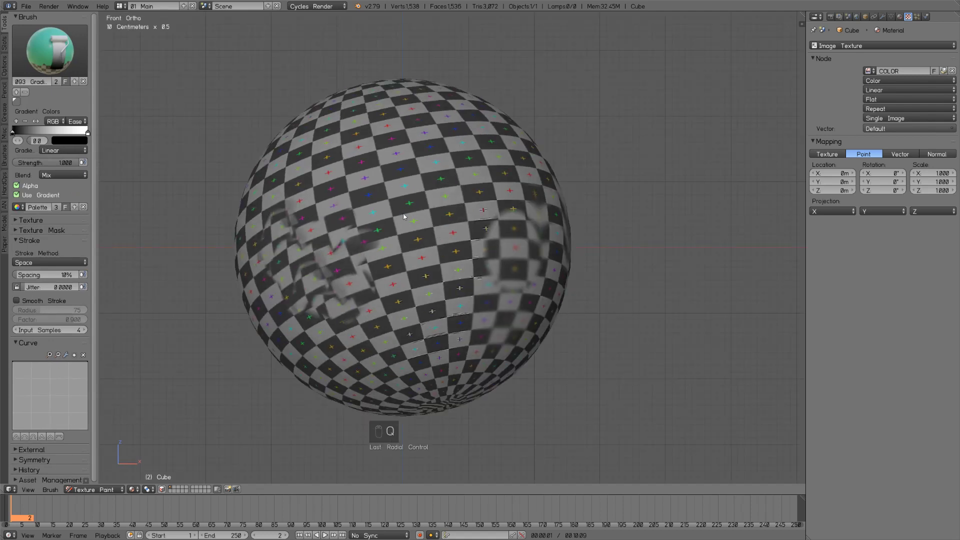
{"action": "left_click", "coordinate": [61, 54]}
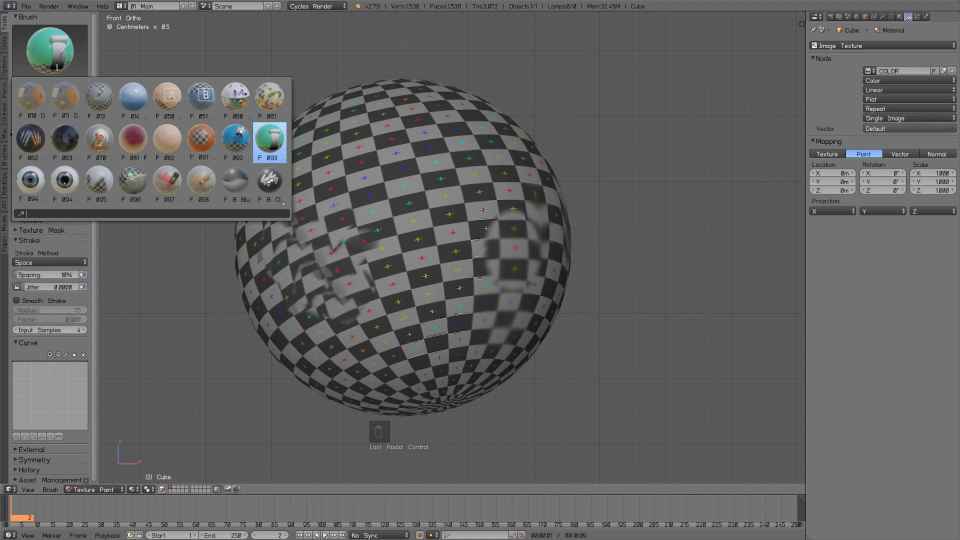
{"action": "left_click", "coordinate": [61, 41]}
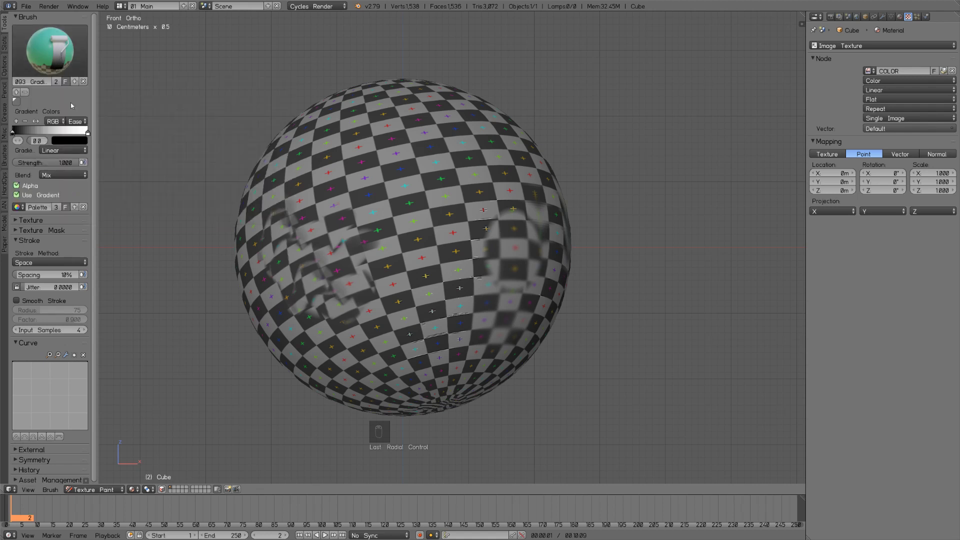
Set the gradient brush's blend mode to Multiply and try a vertical gradient over the sphere at strength 1.000
{"action": "left_click", "coordinate": [63, 175]}
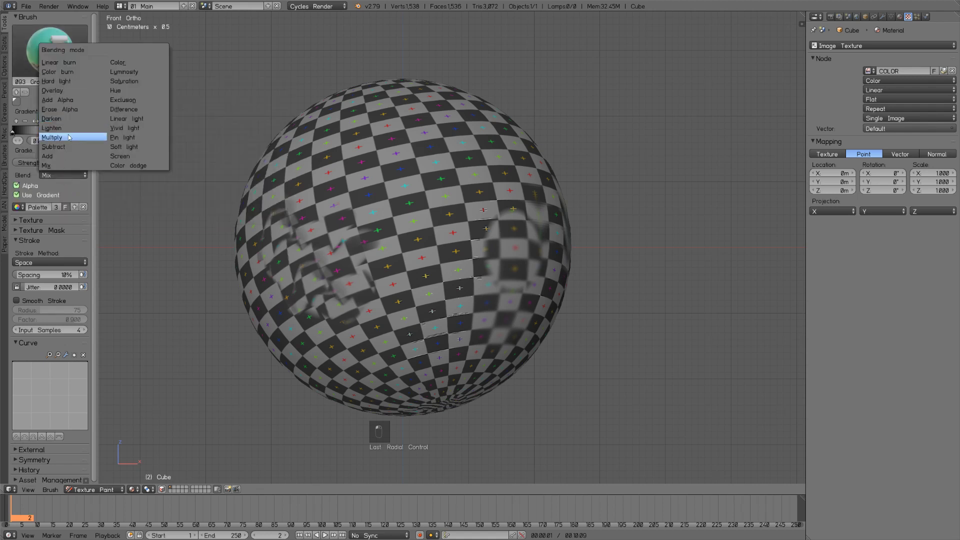
{"action": "left_click", "coordinate": [69, 138]}
{"action": "left_click_drag", "start_coordinate": [415, 108], "coordinate": [426, 280]}
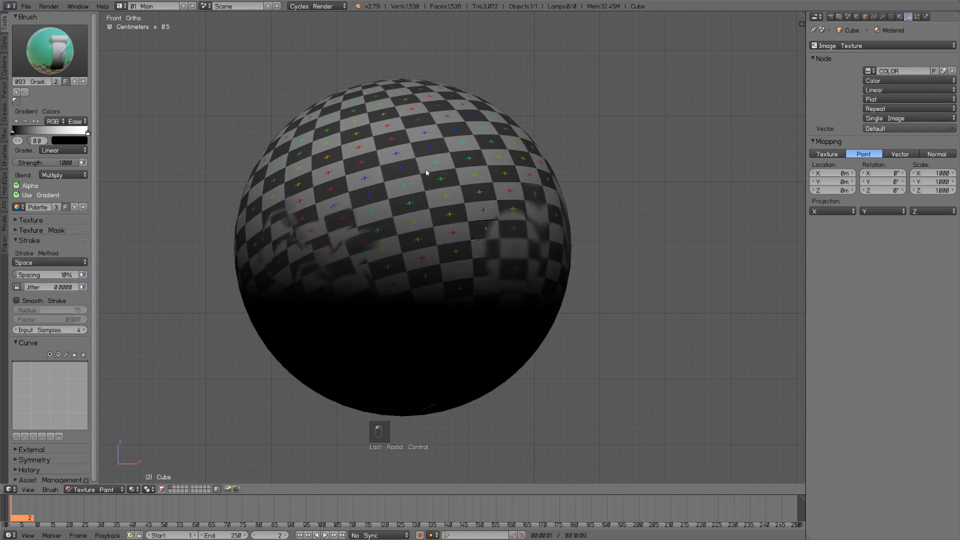
{"action": "key", "text": "ctrl+z"}
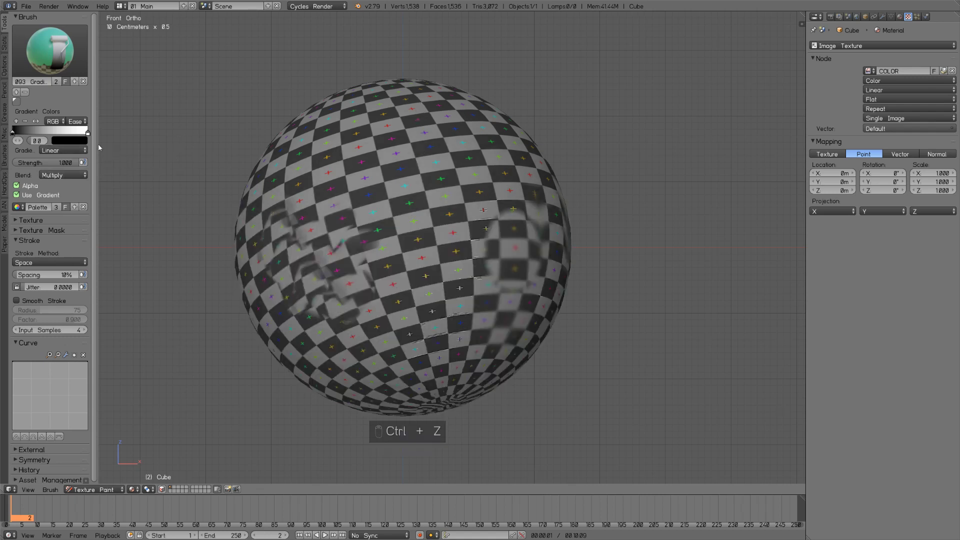
Lower the gradient brush's strength to 0.458 and try bottom-to-top Multiply gradients over the sphere
{"action": "key", "text": "shift+f"}
{"action": "left_click", "coordinate": [443, 250]}
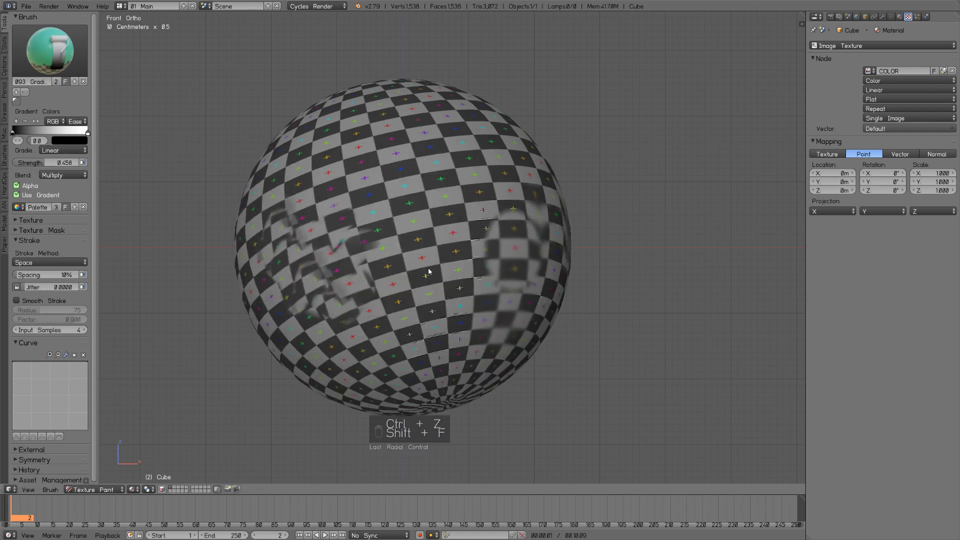
{"action": "left_click_drag", "start_coordinate": [404, 373], "coordinate": [409, 125]}
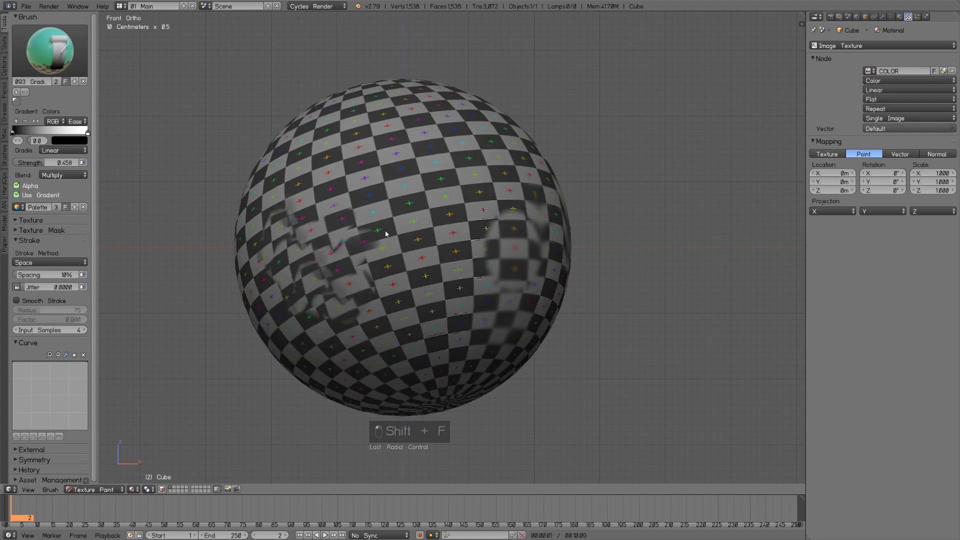
{"action": "key", "text": "ctrl+z"}
{"action": "left_click_drag", "start_coordinate": [396, 393], "coordinate": [402, 86]}
{"action": "key", "text": "ctrl+z"}
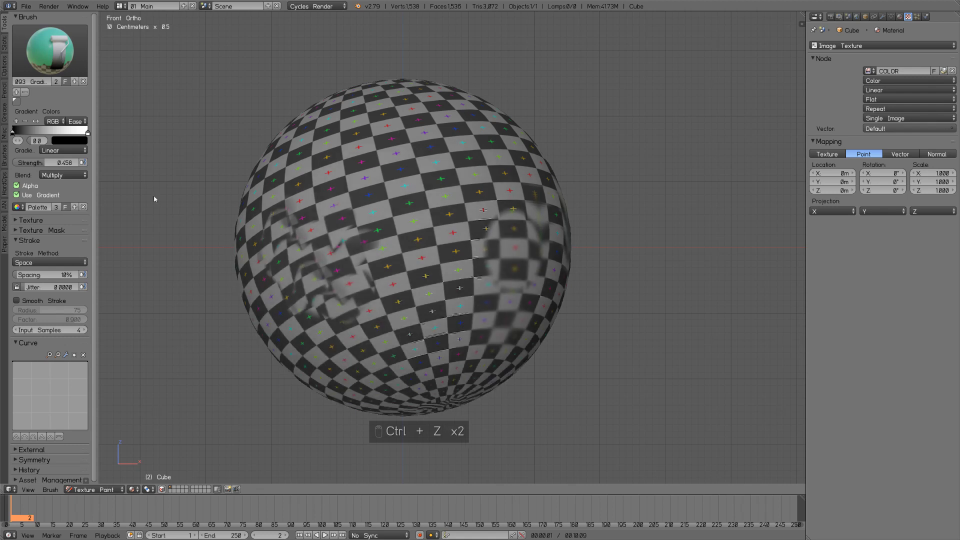
Set the gradient brush's blend mode to Mix and try several gradients upward across the sphere at strength 0.458
{"action": "left_click", "coordinate": [65, 173]}
{"action": "left_click", "coordinate": [70, 163]}
{"action": "mouse_move", "coordinate": [414, 350]}
{"action": "left_mouse_down"}
{"action": "mouse_move", "coordinate": [418, 75]}
{"action": "mouse_move", "coordinate": [412, 116]}
{"action": "left_mouse_up"}
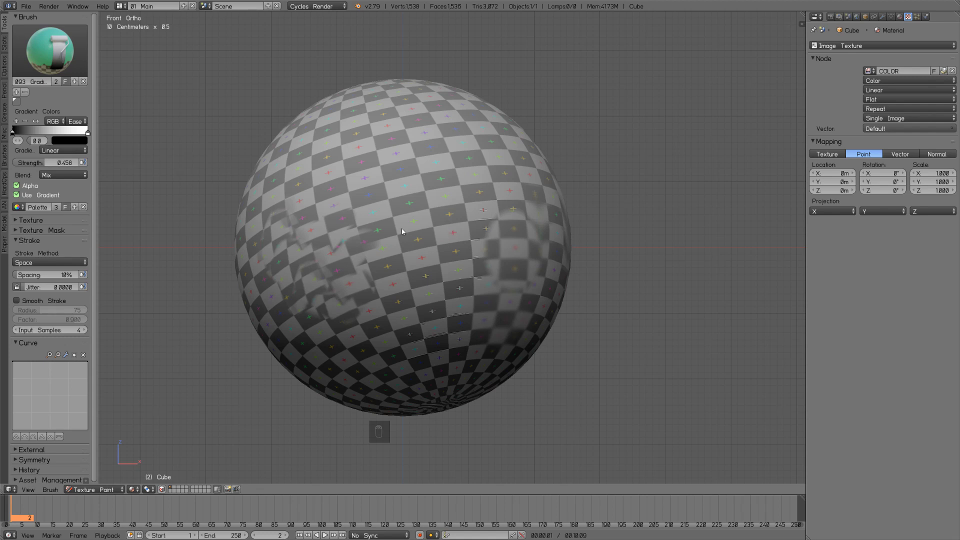
{"action": "key", "text": "shift+f"}
{"action": "left_click", "coordinate": [360, 225]}
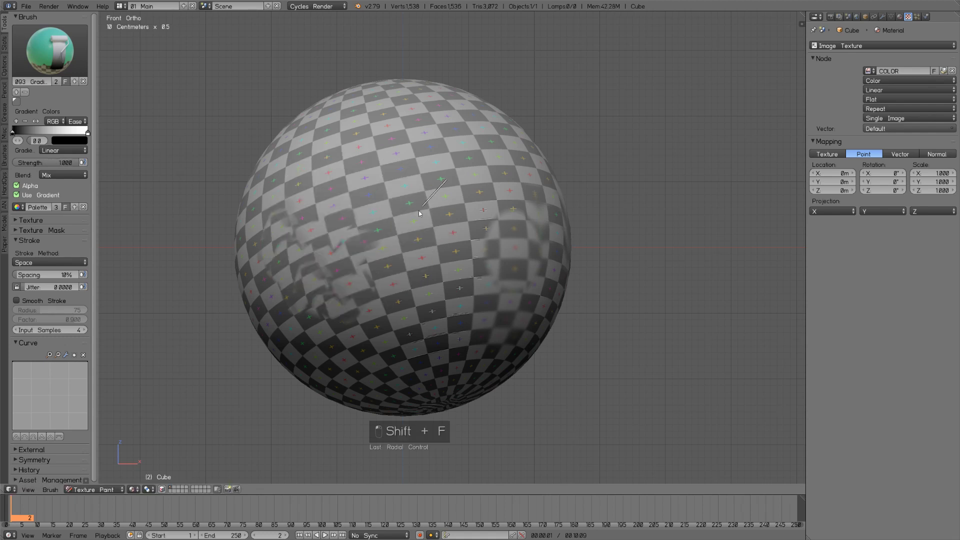
{"action": "left_click_drag", "start_coordinate": [418, 211], "coordinate": [436, 120]}
{"action": "left_click_drag", "start_coordinate": [441, 332], "coordinate": [357, 118]}
Undo all the Mix gradients on the sphere
{"action": "key", "text": "ctrl+z"}
{"action": "key", "text": "ctrl+z"}
{"action": "key", "text": "ctrl+z"}
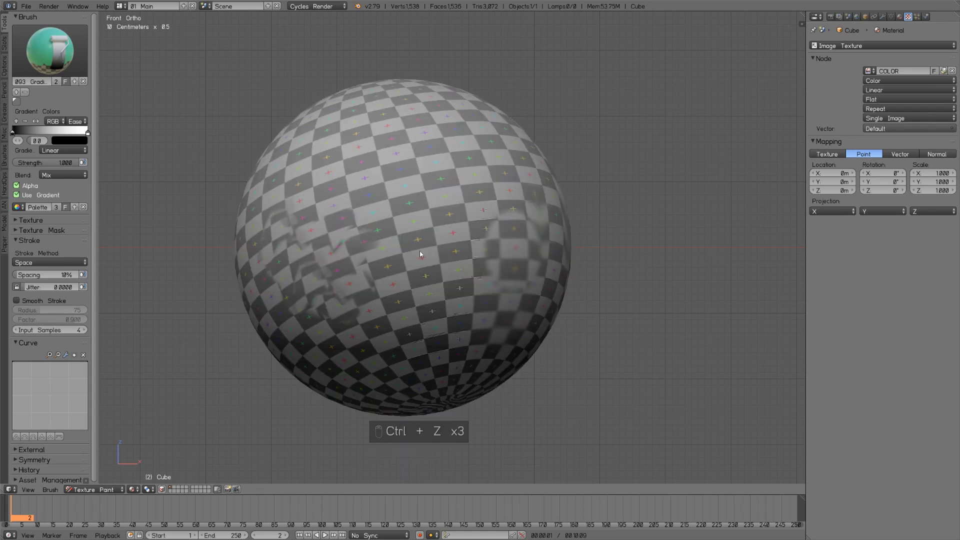
{"action": "key", "text": "ctrl+z"}
{"action": "middle_click_drag", "start_coordinate": [406, 224], "coordinate": [409, 239]}
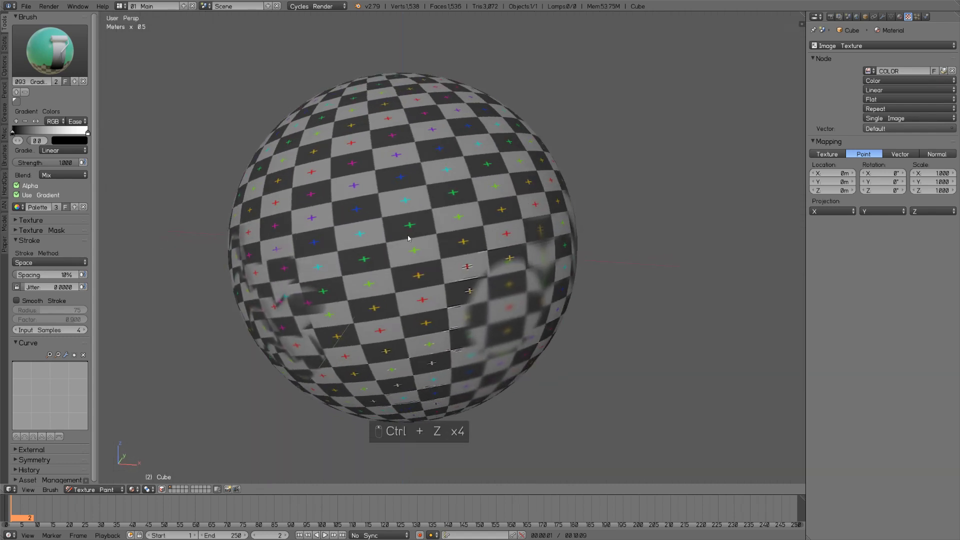
Choose the 092 Fill brush, try a white fill on the whole sphere at strength 1.000 and undo it
{"action": "left_click", "coordinate": [50, 59]}
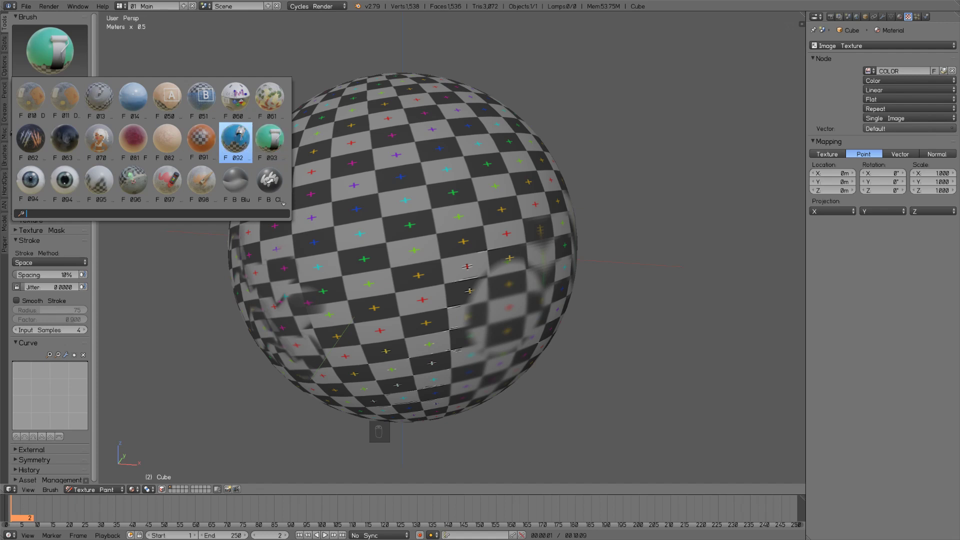
{"action": "key", "text": "Down"}
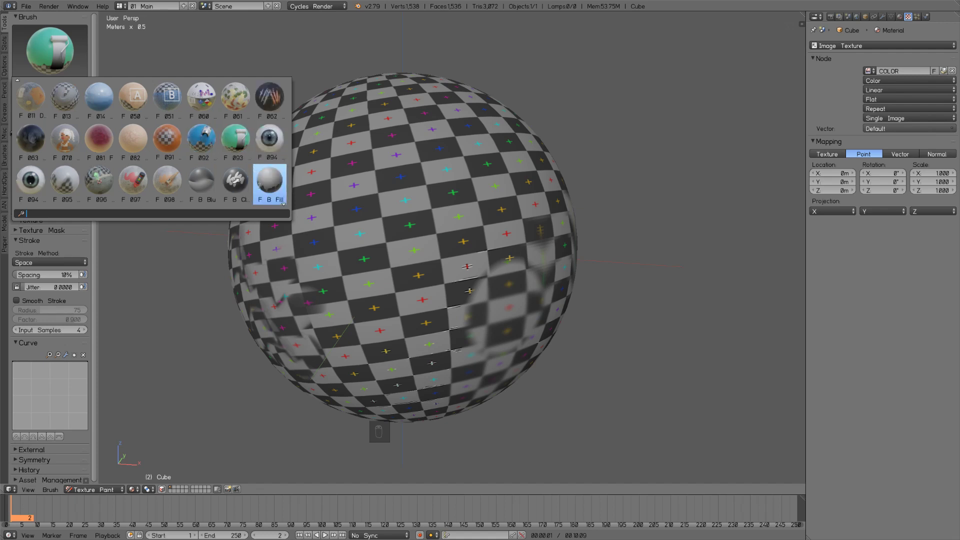
{"action": "key", "text": "Down"}
{"action": "key", "text": "Down"}
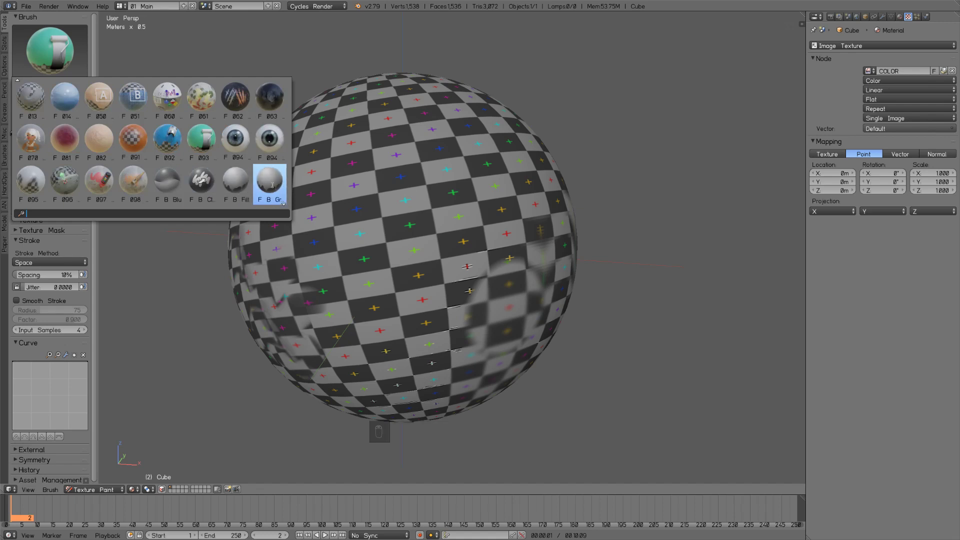
{"action": "key", "text": "Up"}
{"action": "key", "text": "Up"}
{"action": "key", "text": "Up"}
{"action": "key", "text": "Up"}
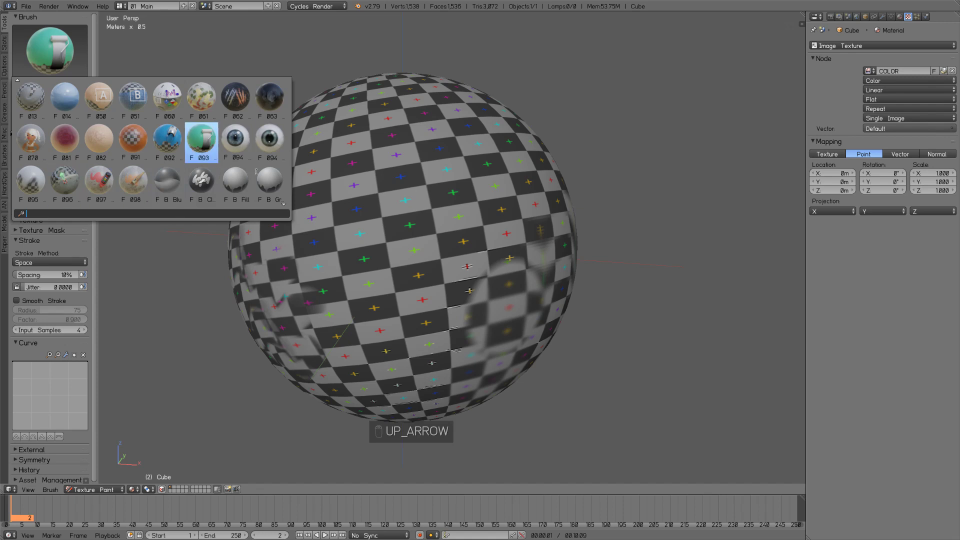
{"action": "key", "text": "Return"}
{"action": "left_click", "coordinate": [404, 307]}
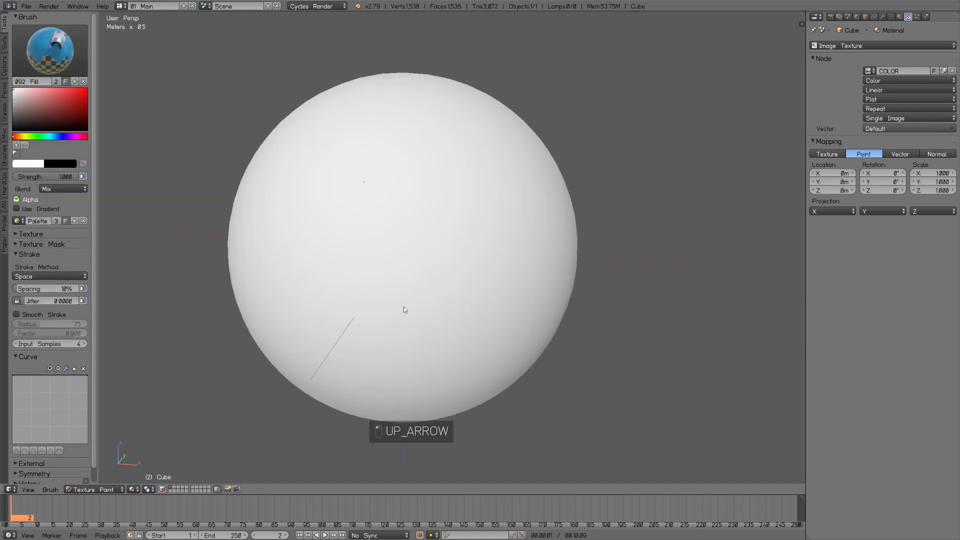
{"action": "key", "text": "ctrl+z"}
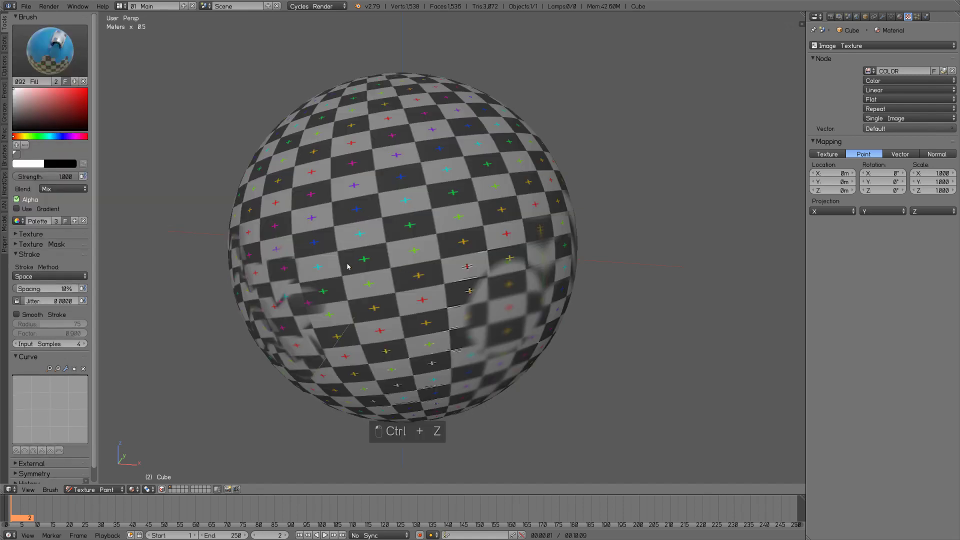
Choose the ML092 fill brush that uses the Erase Alpha blend mode from the brush collection
{"action": "left_click", "coordinate": [64, 59]}
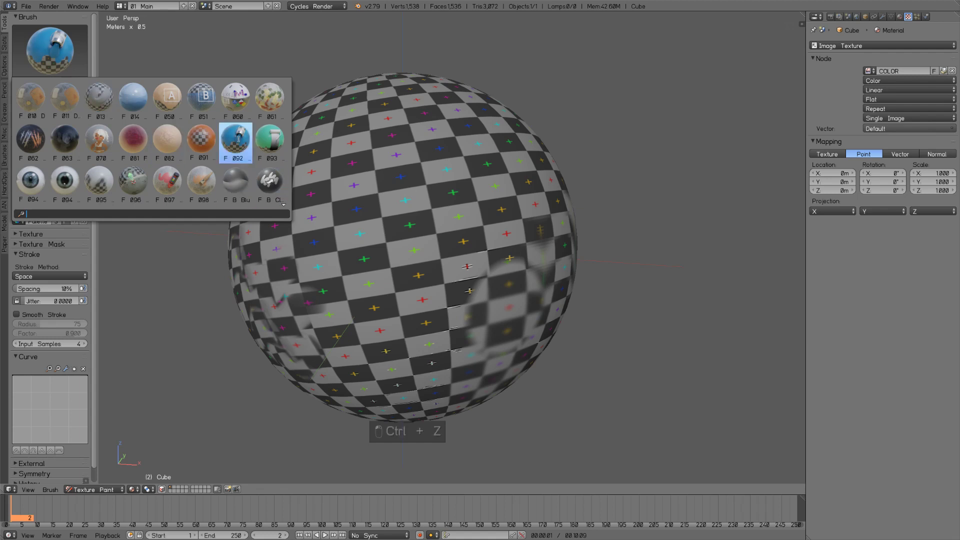
{"action": "key", "text": "Down"}
{"action": "key", "text": "Down"}
{"action": "key", "text": "Down"}
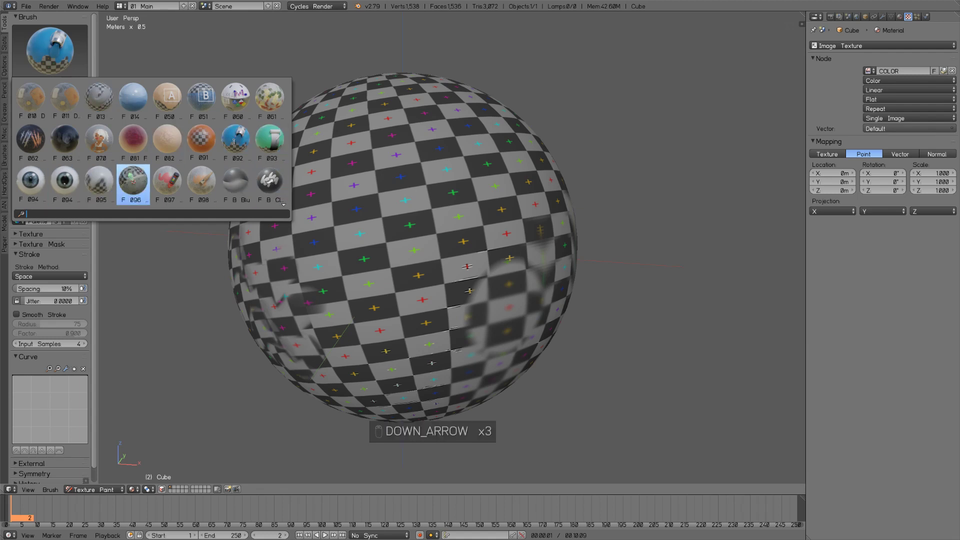
{"action": "key", "text": "Return"}
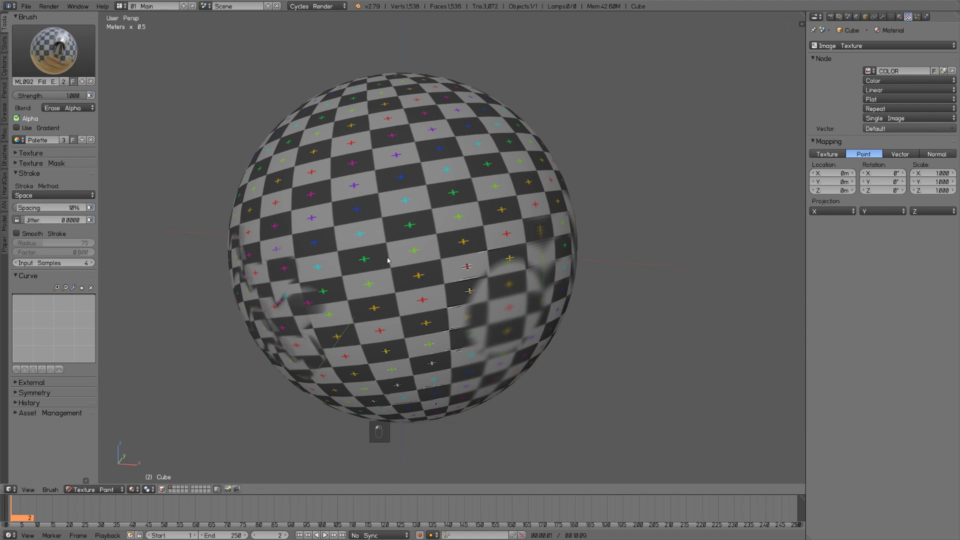
Examine the smeared area of the sphere and the fill brush's texture and texture mask settings
{"action": "middle_click_drag", "start_coordinate": [343, 205], "coordinate": [395, 248]}
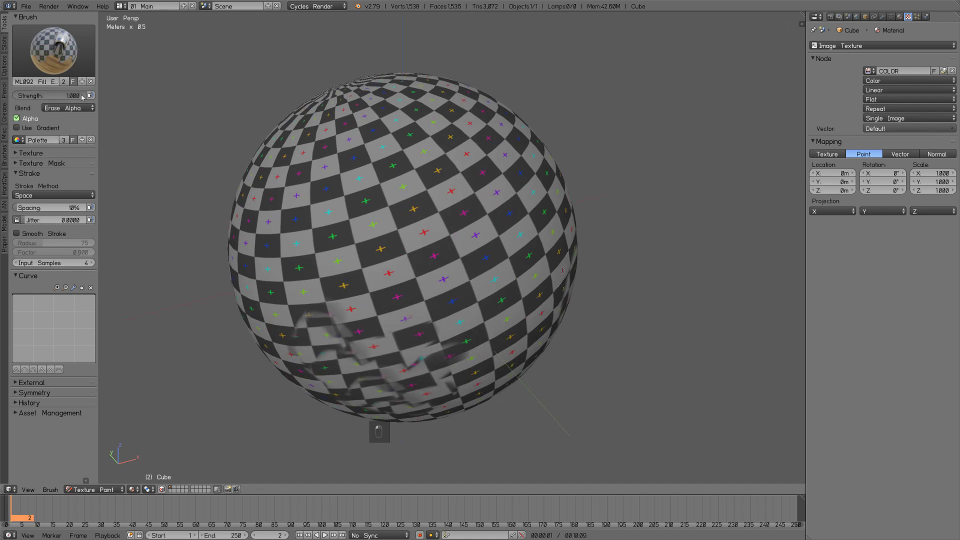
{"action": "scroll", "coordinate": [427, 302], "scroll_direction": "up", "scroll_amount": 2}
{"action": "middle_click_drag", "start_coordinate": [424, 314], "coordinate": [432, 284]}
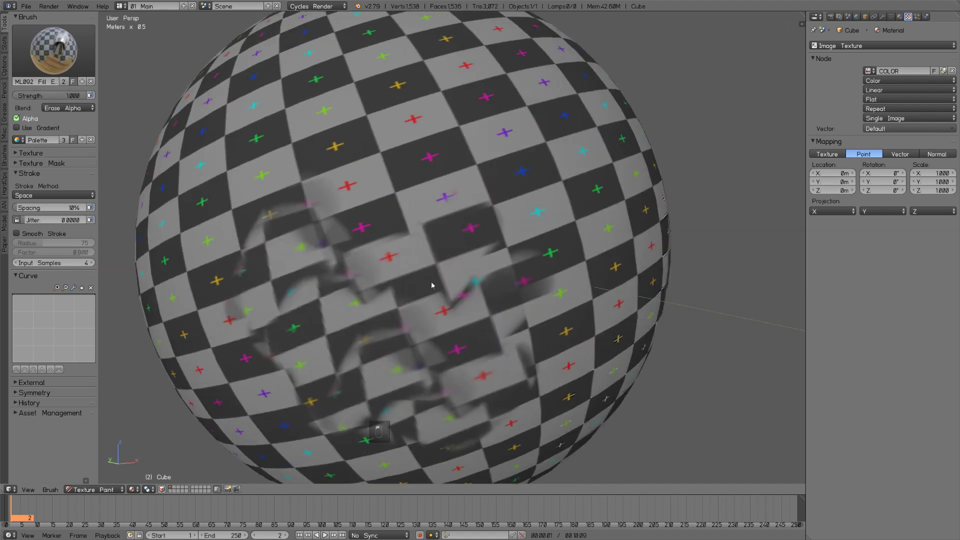
{"action": "scroll", "coordinate": [396, 276], "scroll_direction": "down", "scroll_amount": 3}
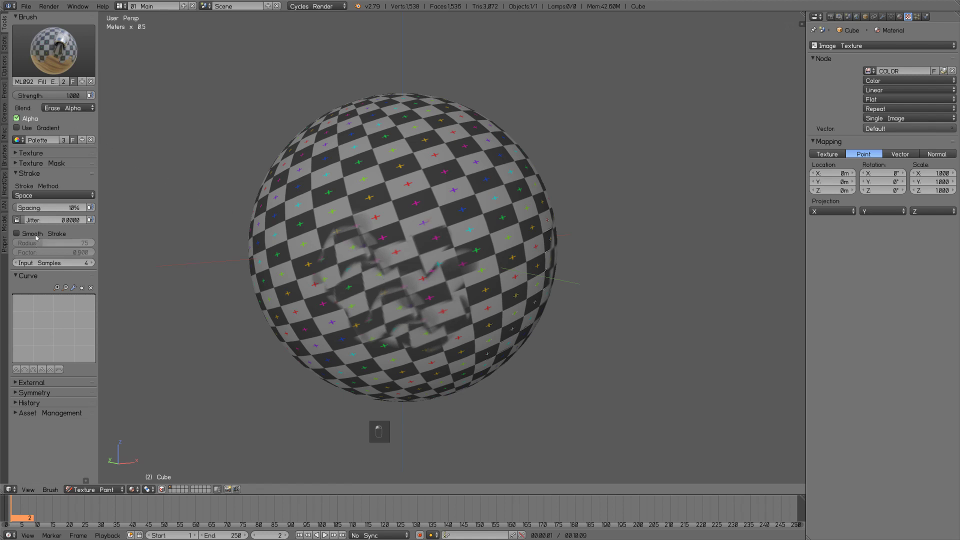
{"action": "left_click", "coordinate": [32, 154]}
{"action": "left_click", "coordinate": [33, 154]}
{"action": "left_click", "coordinate": [36, 155]}
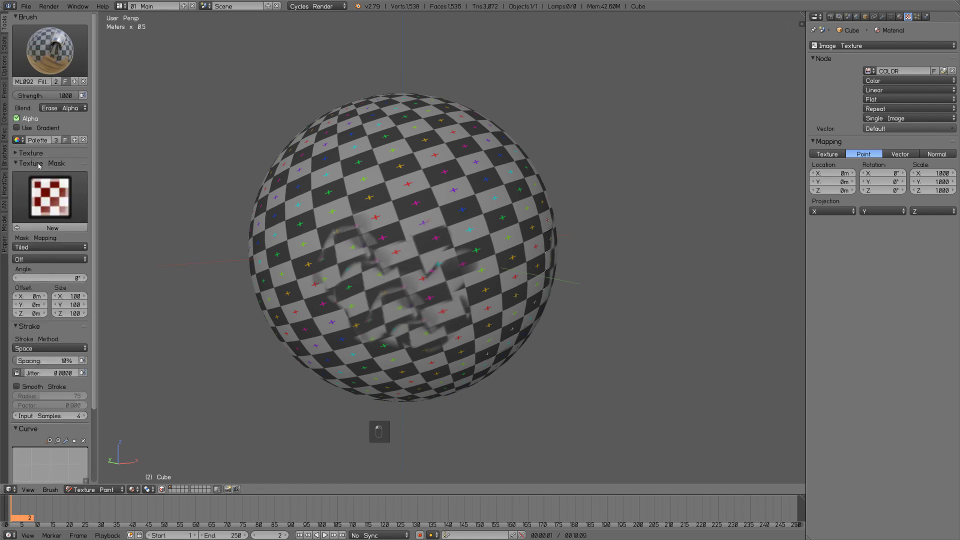
{"action": "left_click", "coordinate": [40, 155]}
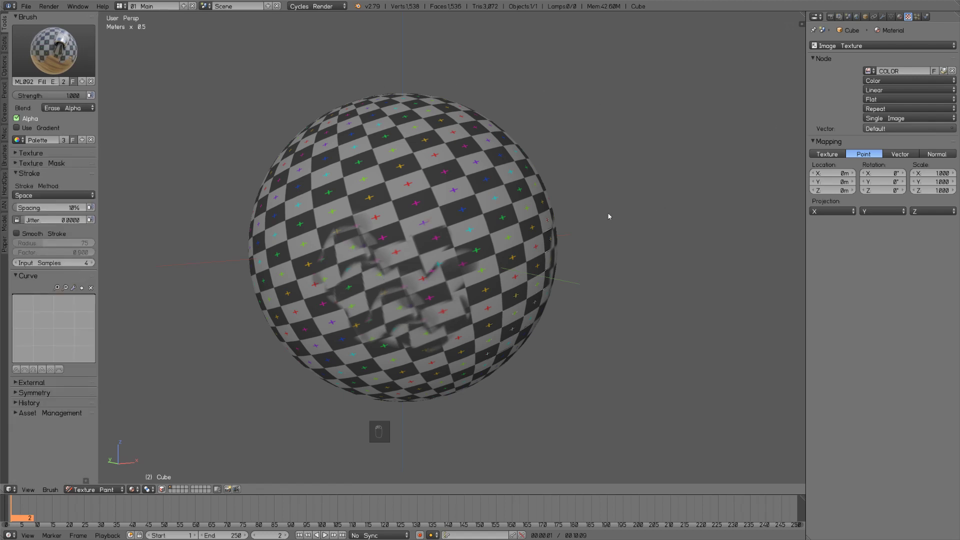
Switch to the UV Unwrap layout and undo the Erase Alpha fill on the COLOR image
{"action": "key", "text": "ctrl+Right"}
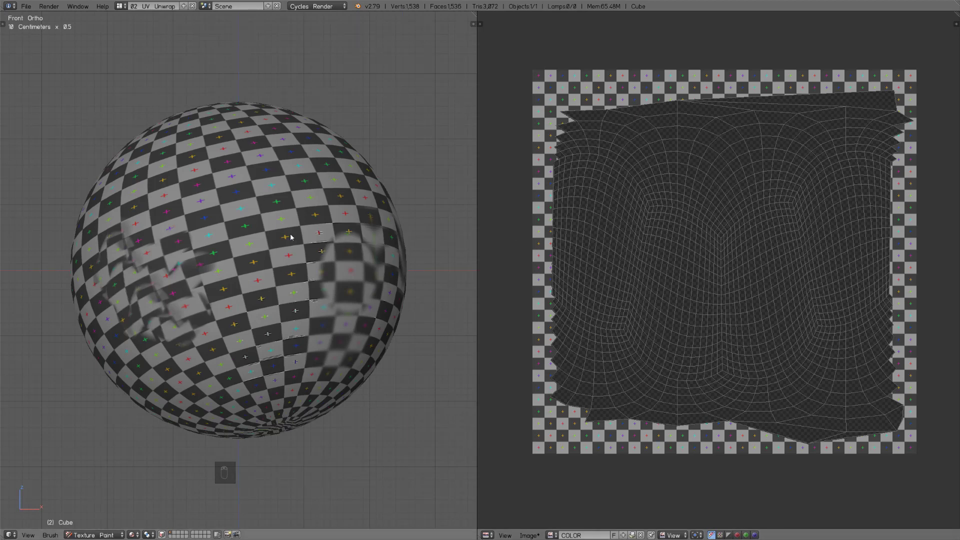
{"action": "middle_click_drag", "start_coordinate": [292, 236], "coordinate": [308, 264]}
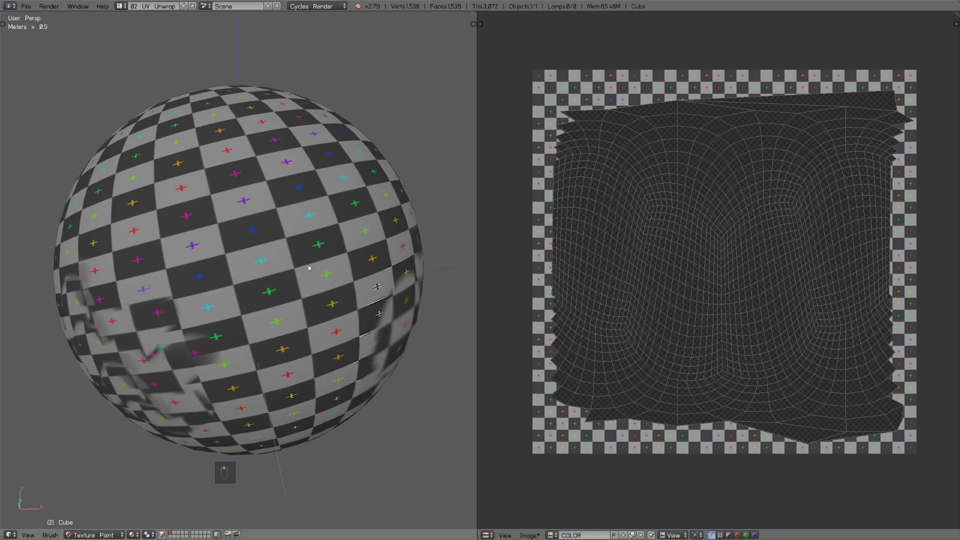
{"action": "key", "text": "ctrl+z"}
{"action": "key", "text": "ctrl+z"}
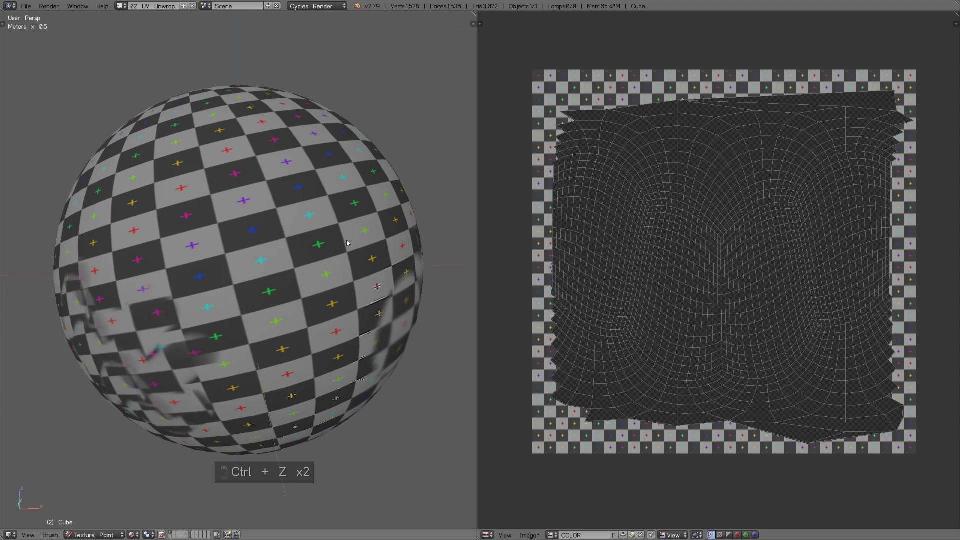
{"action": "key", "text": "ctrl+z"}
{"action": "key", "text": "ctrl+z"}
{"action": "key", "text": "ctrl+z"}
{"action": "key", "text": "ctrl+z"}
{"action": "key", "text": "ctrl+z"}
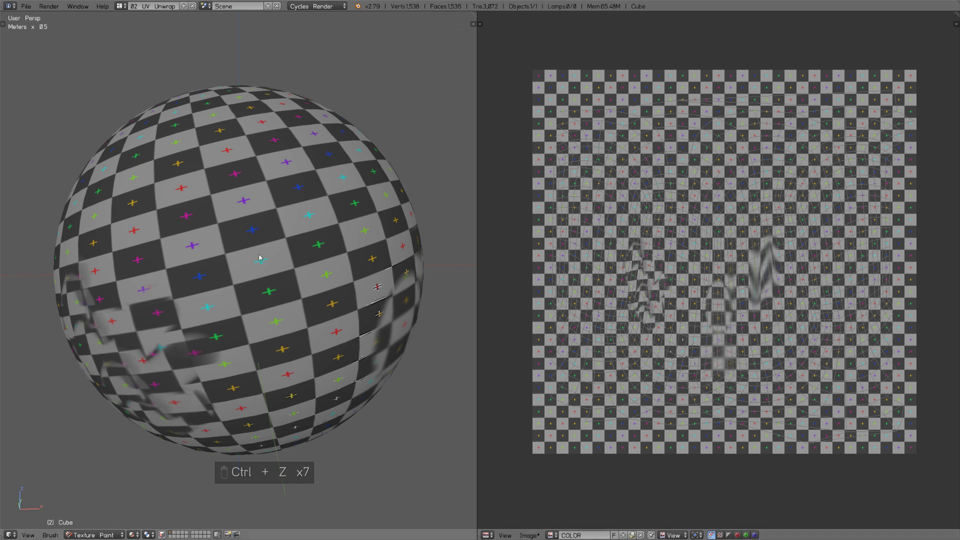
Try the Erase Alpha fill on the sphere once more and undo it
{"action": "left_click", "coordinate": [291, 334]}
{"action": "key", "text": "ctrl+z"}
{"action": "key", "text": "ctrl+z"}
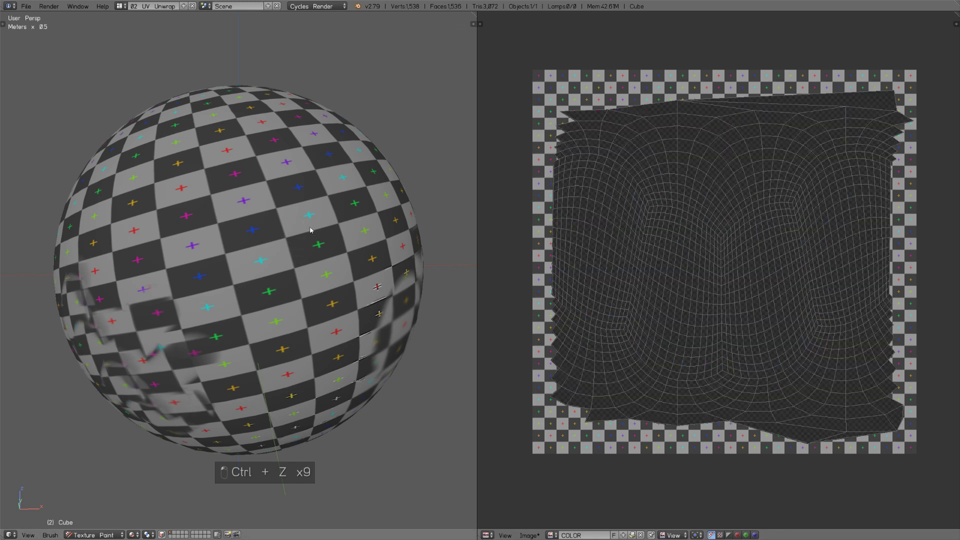
{"action": "key", "text": "ctrl+z"}
{"action": "middle_click_drag", "start_coordinate": [287, 255], "coordinate": [316, 253]}
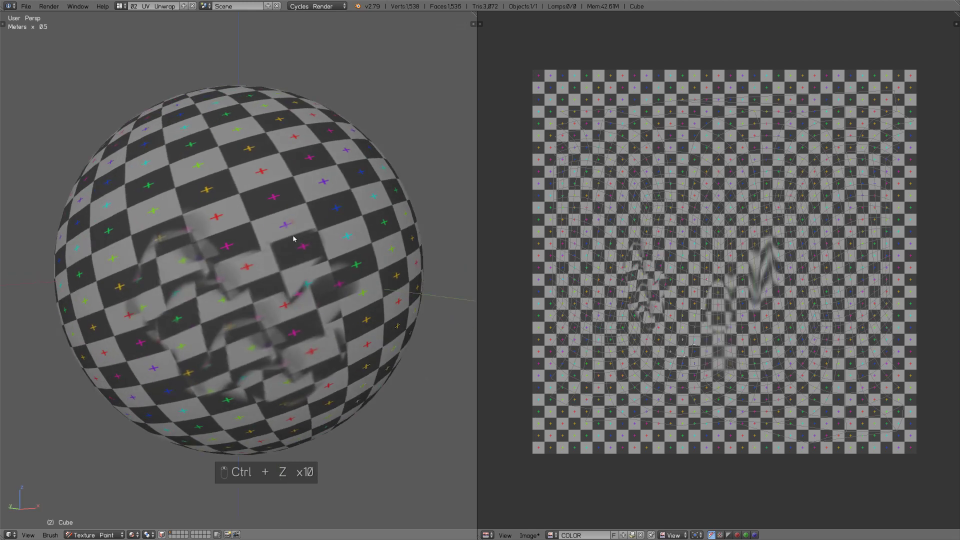
Return to the Main layout and choose the 091 Erase Alpha brush from the brush collection
{"action": "key", "text": "ctrl+Left"}
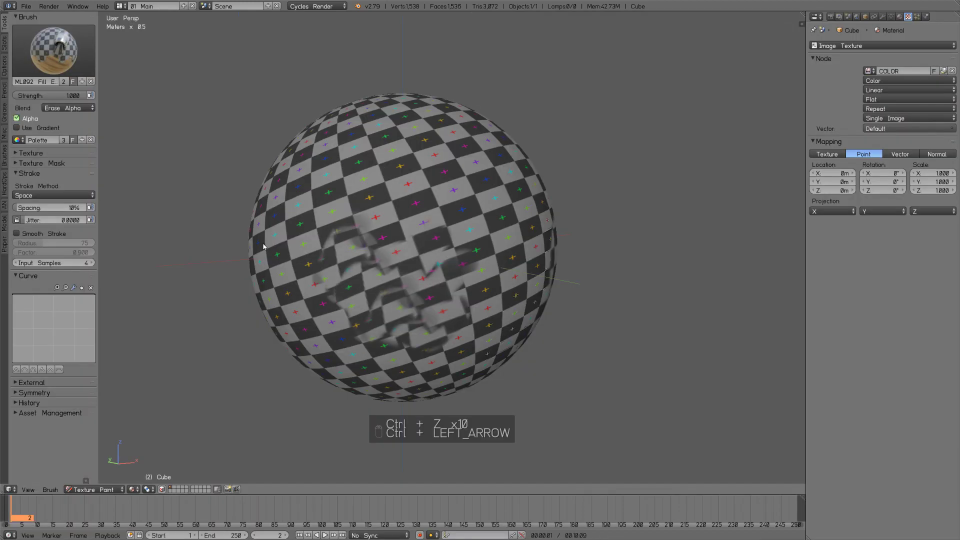
{"action": "left_click", "coordinate": [55, 57]}
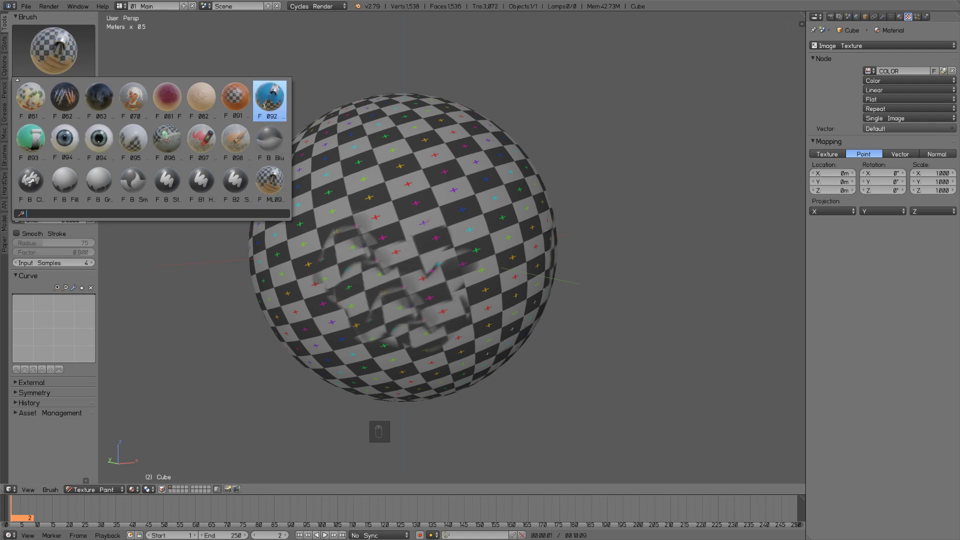
{"action": "left_click", "coordinate": [238, 92]}
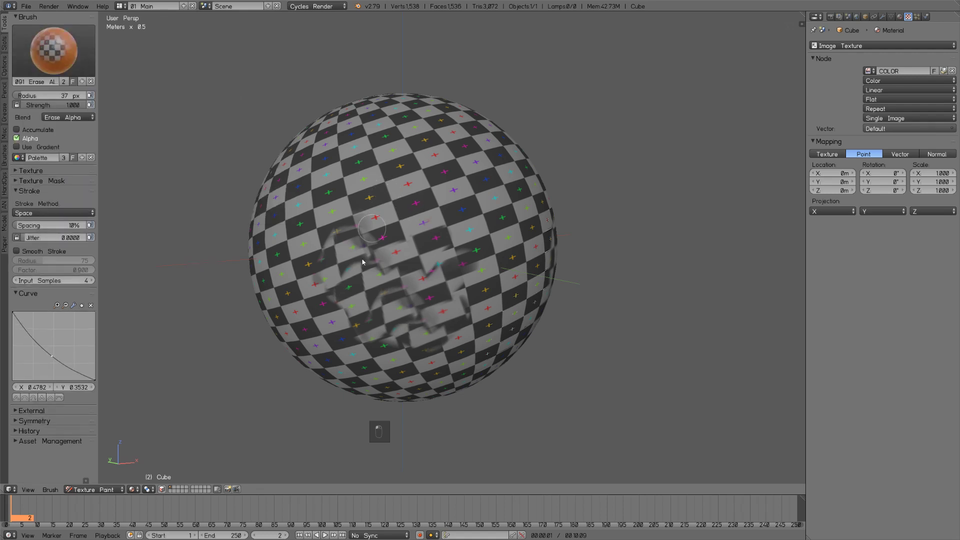
Put the UV Unwrap layout's image editor in Paint mode and show its brush settings
{"action": "key", "text": "ctrl+Right"}
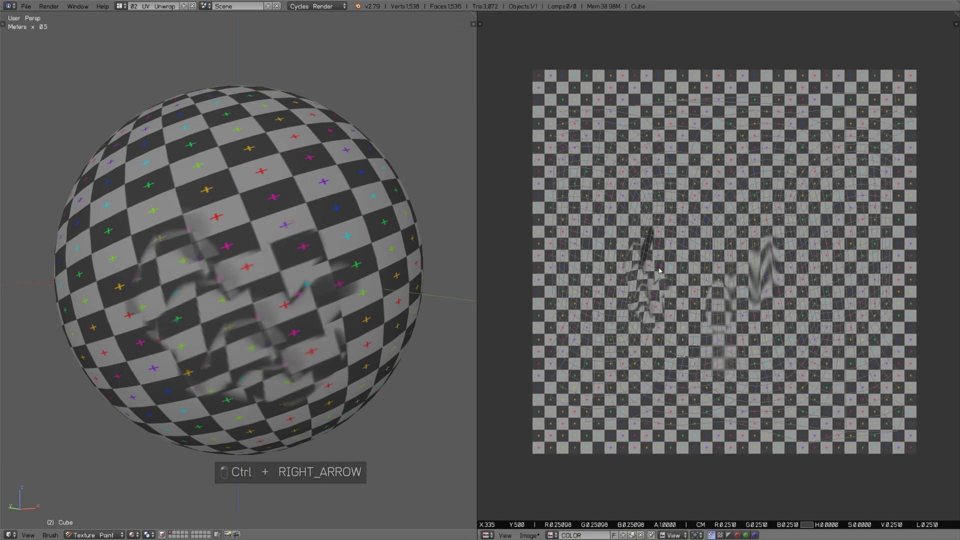
{"action": "key", "text": "Tab"}
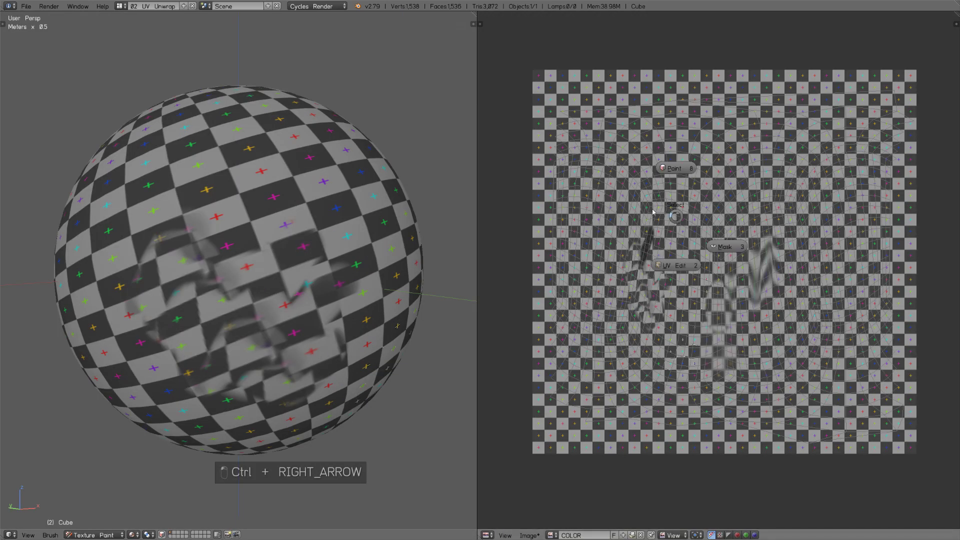
{"action": "left_click", "coordinate": [681, 168]}
{"action": "key", "text": "t"}
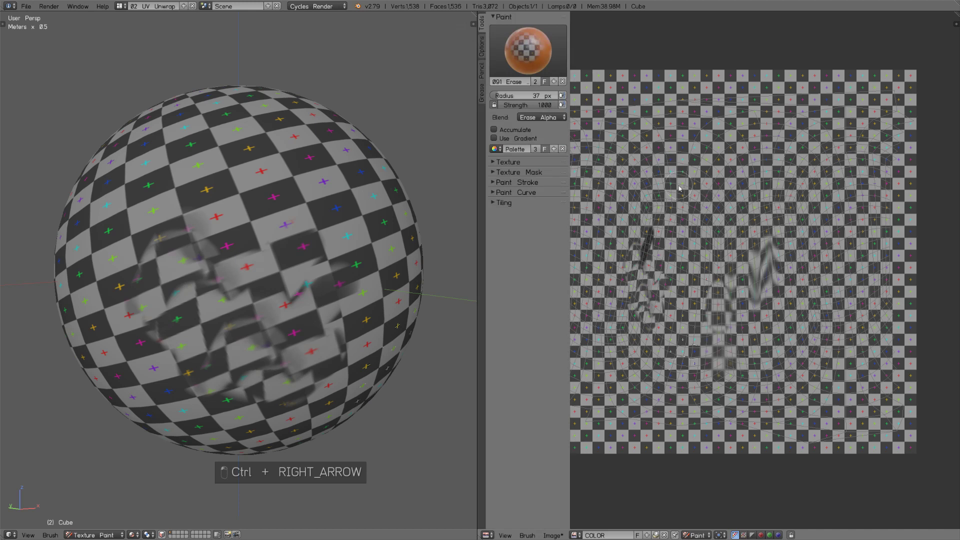
Try erasing alpha from areas of the COLOR image, adjusting the falloff curve's middle point to X 0.463 and the strength to 0.590
{"action": "mouse_move", "coordinate": [702, 160]}
{"action": "left_mouse_down"}
{"action": "mouse_move", "coordinate": [697, 220]}
{"action": "mouse_move", "coordinate": [740, 150]}
{"action": "mouse_move", "coordinate": [772, 150]}
{"action": "mouse_move", "coordinate": [773, 180]}
{"action": "mouse_move", "coordinate": [719, 214]}
{"action": "left_mouse_up"}
{"action": "left_click", "coordinate": [516, 192]}
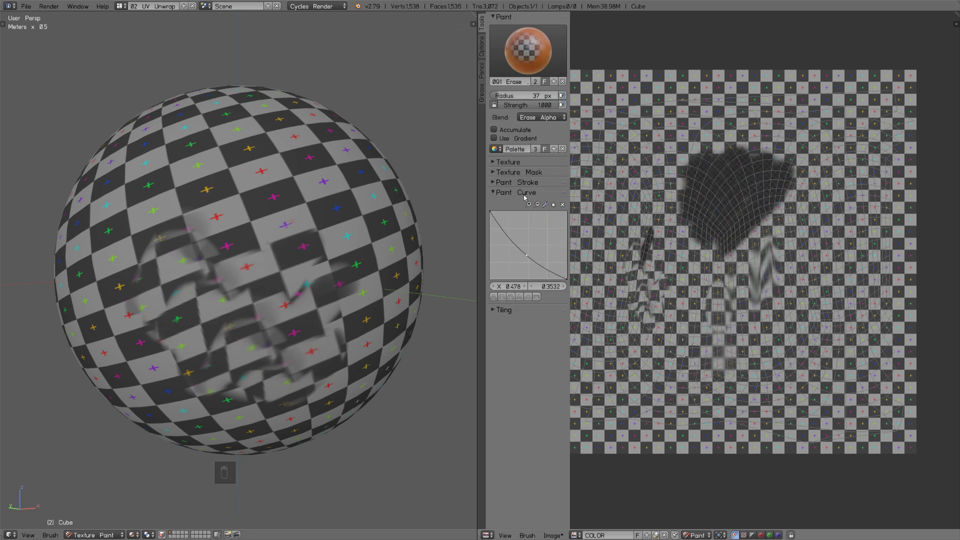
{"action": "left_click_drag", "start_coordinate": [526, 256], "coordinate": [526, 256]}
{"action": "mouse_move", "coordinate": [727, 292]}
{"action": "left_mouse_down"}
{"action": "mouse_move", "coordinate": [754, 262]}
{"action": "mouse_move", "coordinate": [726, 318]}
{"action": "mouse_move", "coordinate": [733, 279]}
{"action": "mouse_move", "coordinate": [688, 327]}
{"action": "mouse_move", "coordinate": [697, 357]}
{"action": "mouse_move", "coordinate": [677, 336]}
{"action": "mouse_move", "coordinate": [690, 367]}
{"action": "mouse_move", "coordinate": [750, 300]}
{"action": "mouse_move", "coordinate": [728, 343]}
{"action": "mouse_move", "coordinate": [772, 279]}
{"action": "mouse_move", "coordinate": [740, 332]}
{"action": "mouse_move", "coordinate": [742, 349]}
{"action": "mouse_move", "coordinate": [725, 370]}
{"action": "mouse_move", "coordinate": [763, 255]}
{"action": "left_mouse_up"}
{"action": "key", "text": "shift+f"}
{"action": "left_click", "coordinate": [712, 293]}
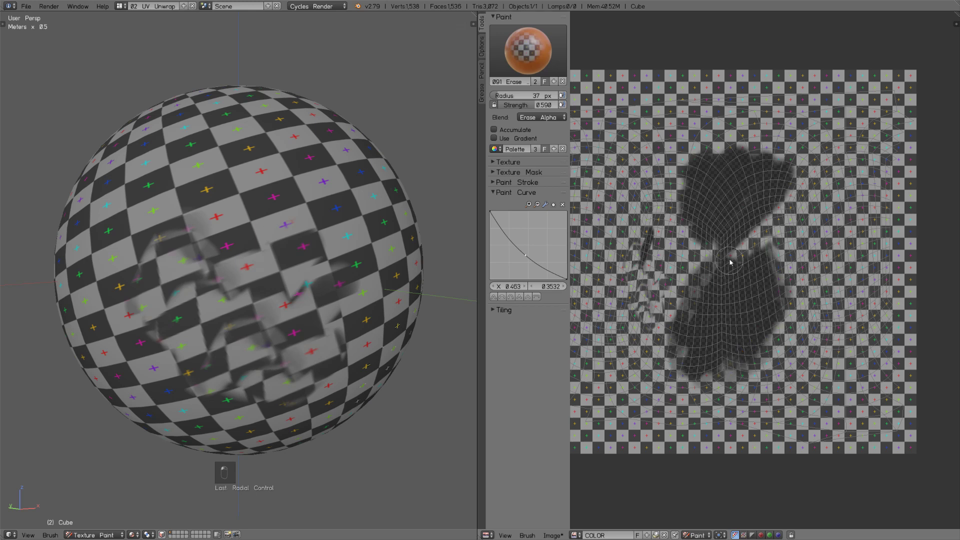
Undo all the alpha-erasing strokes on the COLOR image
{"action": "key", "text": "ctrl+z"}
{"action": "key", "text": "ctrl+z"}
{"action": "key", "text": "ctrl+z"}
{"action": "key", "text": "ctrl+z"}
{"action": "key", "text": "ctrl+z"}
{"action": "key", "text": "ctrl+z"}
{"action": "key", "text": "ctrl+z"}
{"action": "key", "text": "ctrl+z"}
{"action": "key", "text": "ctrl+z"}
{"action": "key", "text": "ctrl+z"}
{"action": "key", "text": "ctrl+z"}
{"action": "key", "text": "ctrl+z"}
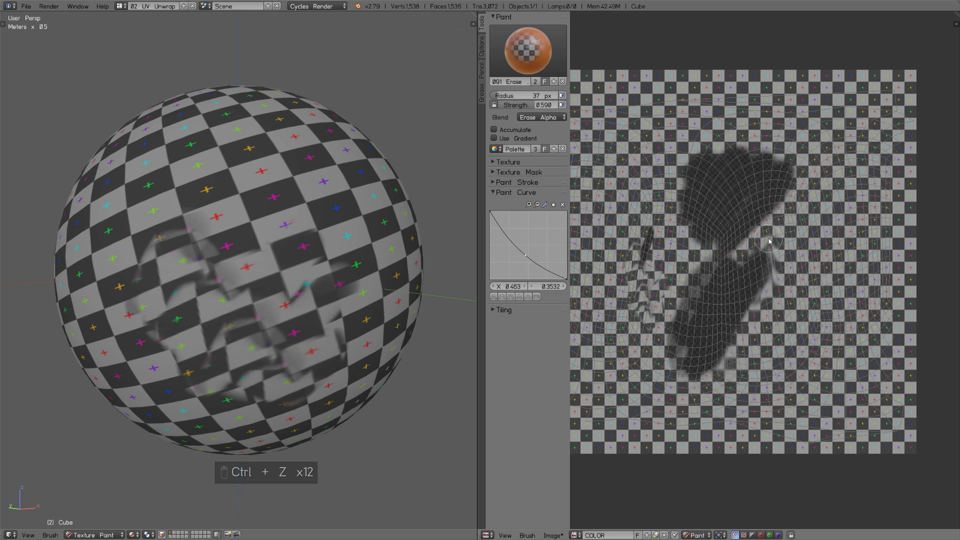
{"action": "key", "text": "n"}
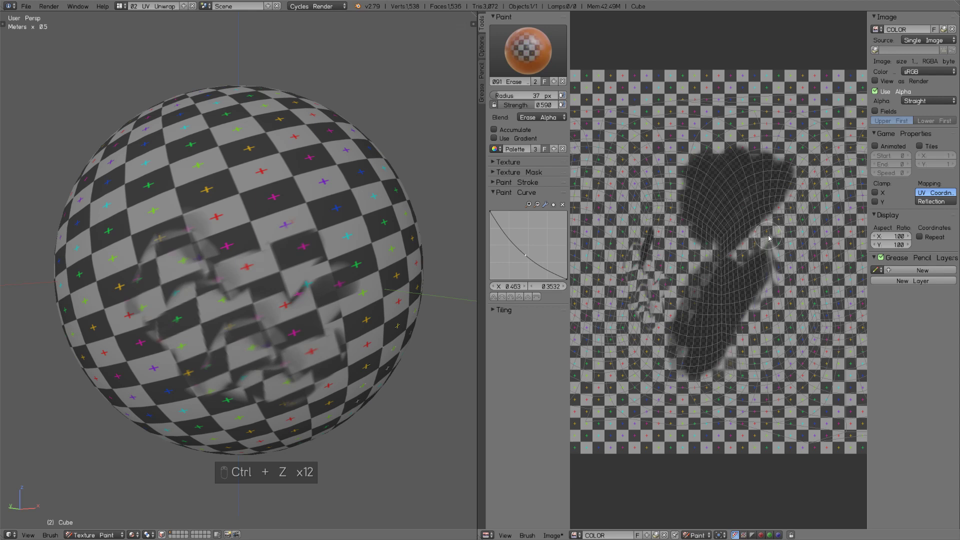
{"action": "key", "text": "n"}
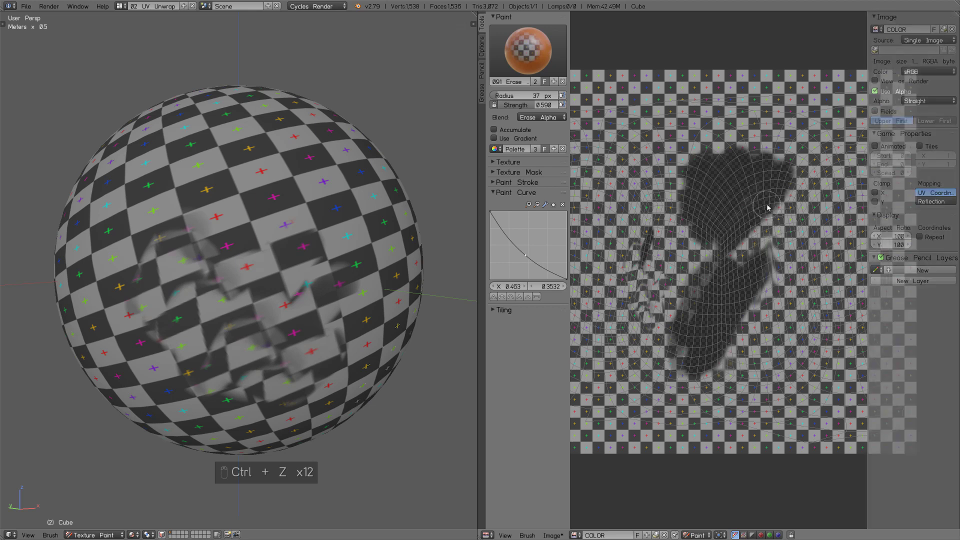
{"action": "key", "text": "ctrl+z"}
{"action": "key", "text": "ctrl+z"}
{"action": "key", "text": "ctrl+z"}
{"action": "key", "text": "ctrl+z"}
{"action": "key", "text": "ctrl+z"}
{"action": "key", "text": "ctrl+z"}
{"action": "key", "text": "ctrl+z"}
{"action": "key", "text": "ctrl+z"}
{"action": "key", "text": "ctrl+z"}
{"action": "key", "text": "ctrl+z"}
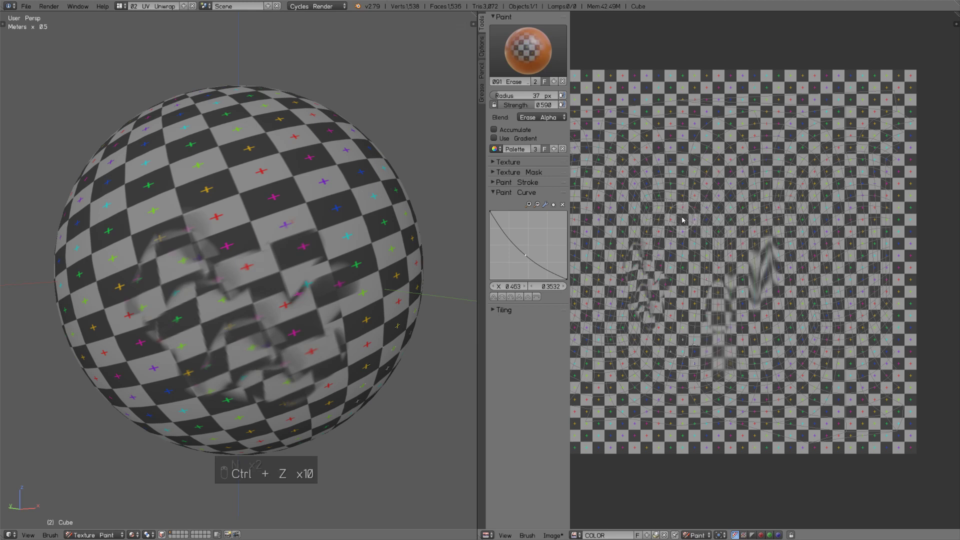
Go back to the Main layout and choose the 082 Veins brush from the brush collection
{"action": "key", "text": "ctrl+Left"}
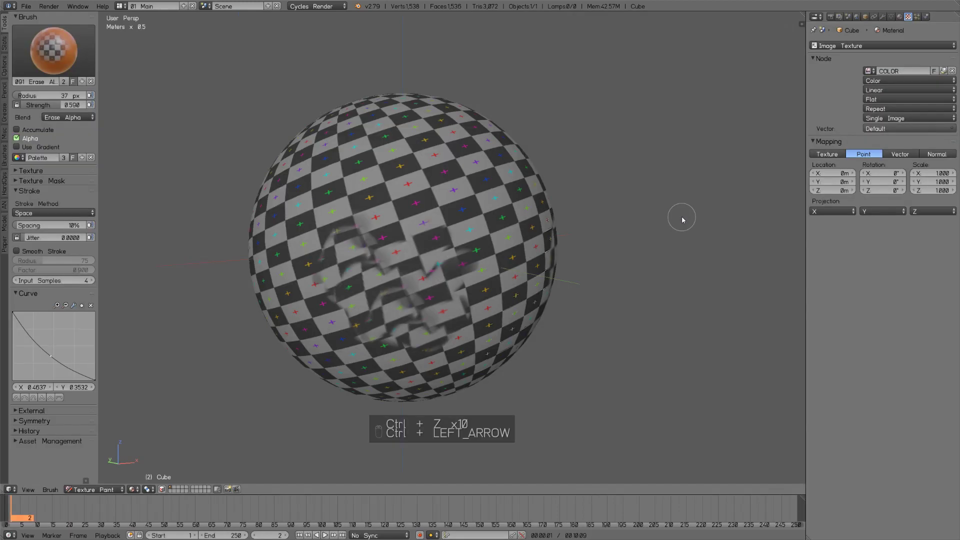
{"action": "left_click", "coordinate": [54, 50]}
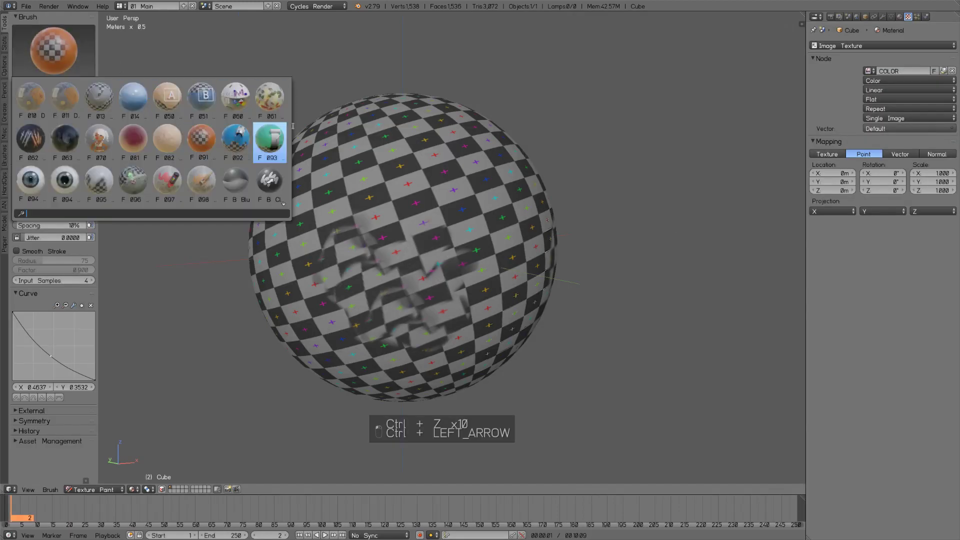
{"action": "left_click", "coordinate": [171, 136]}
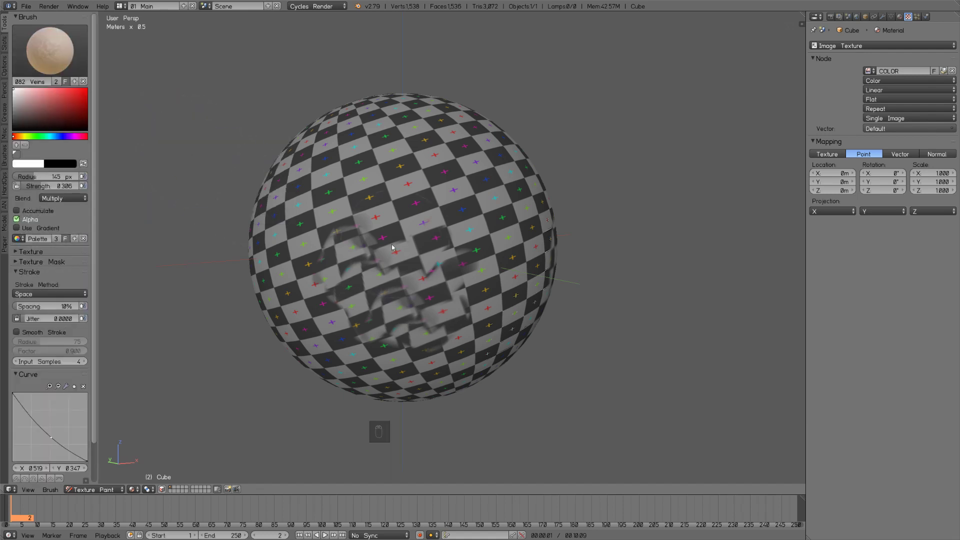
Try the Veins brush on the sphere with Multiply blending at strength 0.306 and undo it
{"action": "middle_click_drag", "start_coordinate": [398, 238], "coordinate": [407, 254]}
{"action": "scroll", "coordinate": [407, 255], "scroll_direction": "up", "scroll_amount": 3}
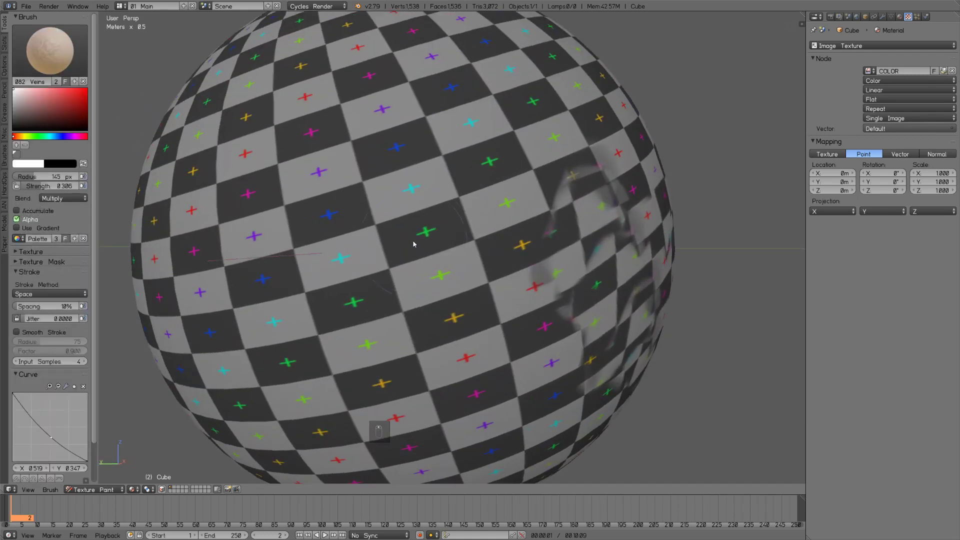
{"action": "scroll", "coordinate": [407, 255], "scroll_direction": "down", "scroll_amount": 2}
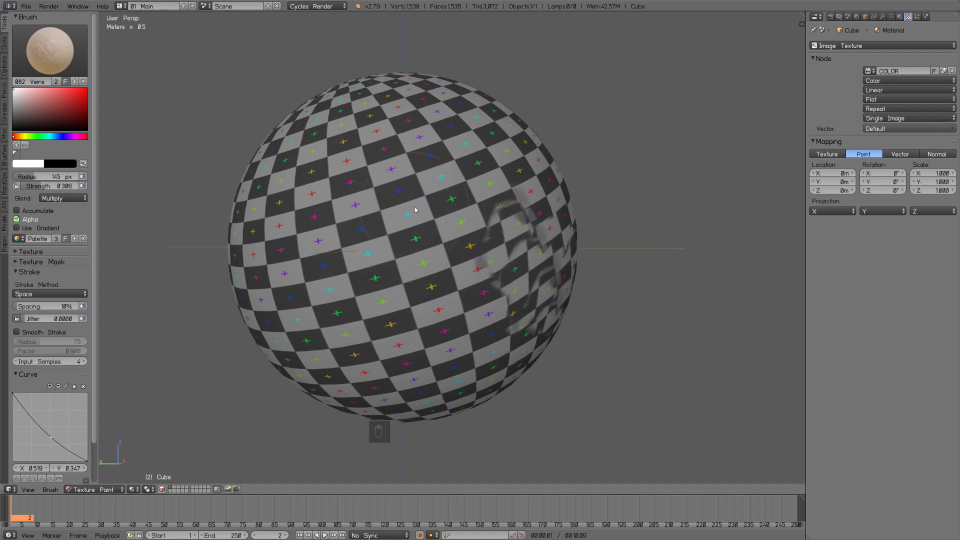
{"action": "middle_click_drag", "start_coordinate": [414, 210], "coordinate": [380, 238]}
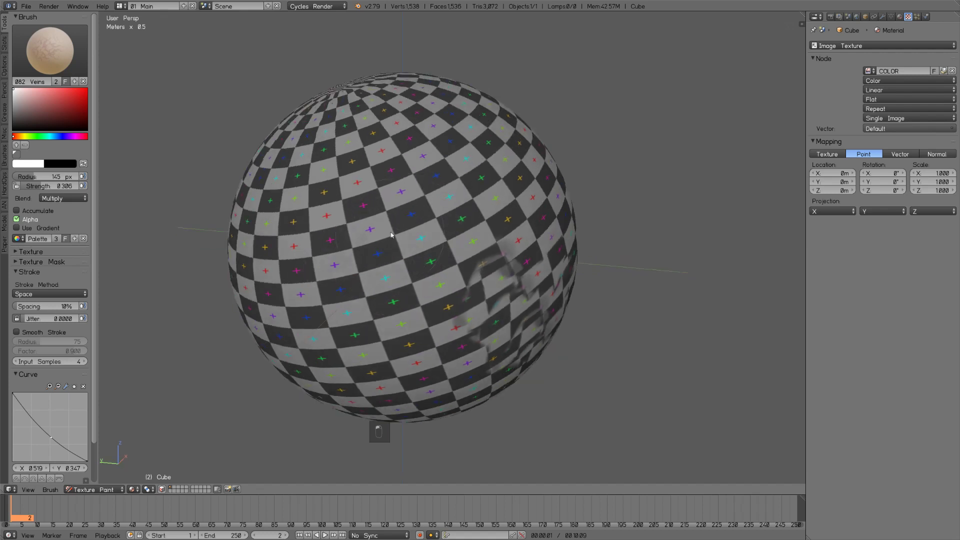
{"action": "middle_click_drag", "start_coordinate": [358, 279], "coordinate": [400, 232]}
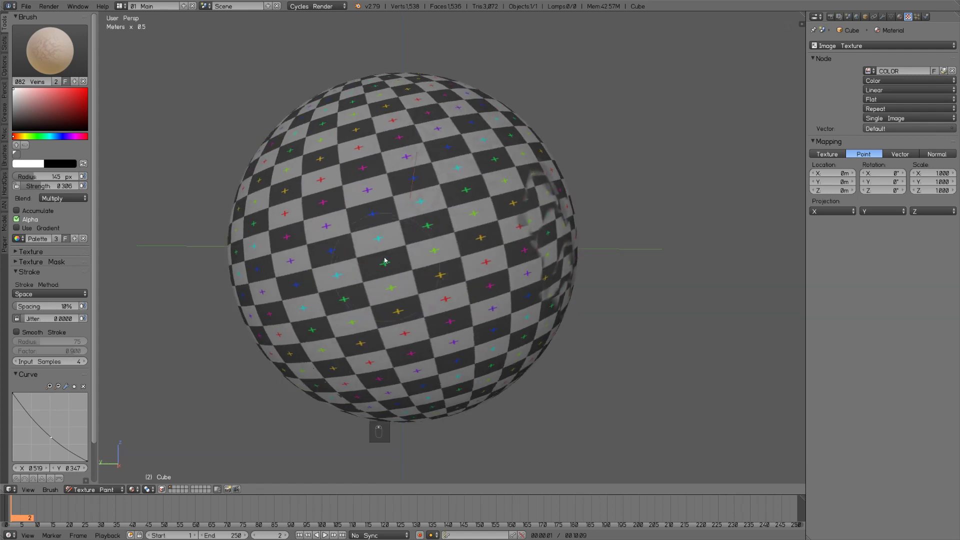
{"action": "key", "text": "ctrl+z"}
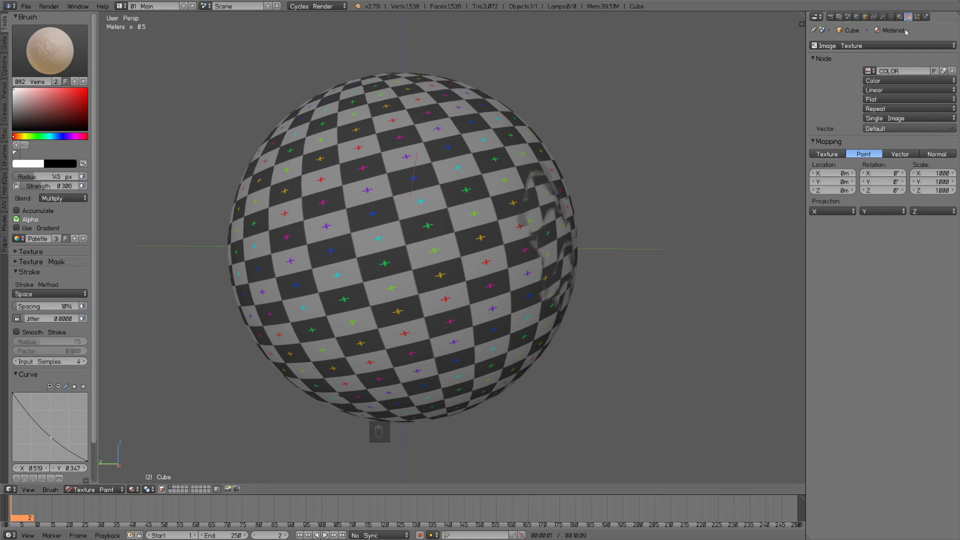
Show the settings of the brush's ML042 Veins Procedural Texture instead of the material's image texture
{"action": "left_click", "coordinate": [850, 46]}
{"action": "left_click", "coordinate": [892, 46]}
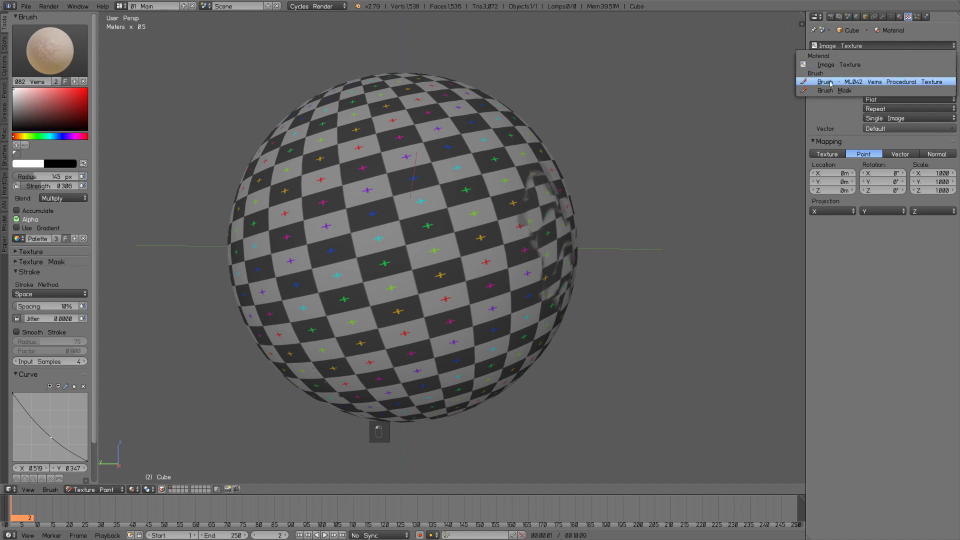
{"action": "left_click", "coordinate": [937, 83]}
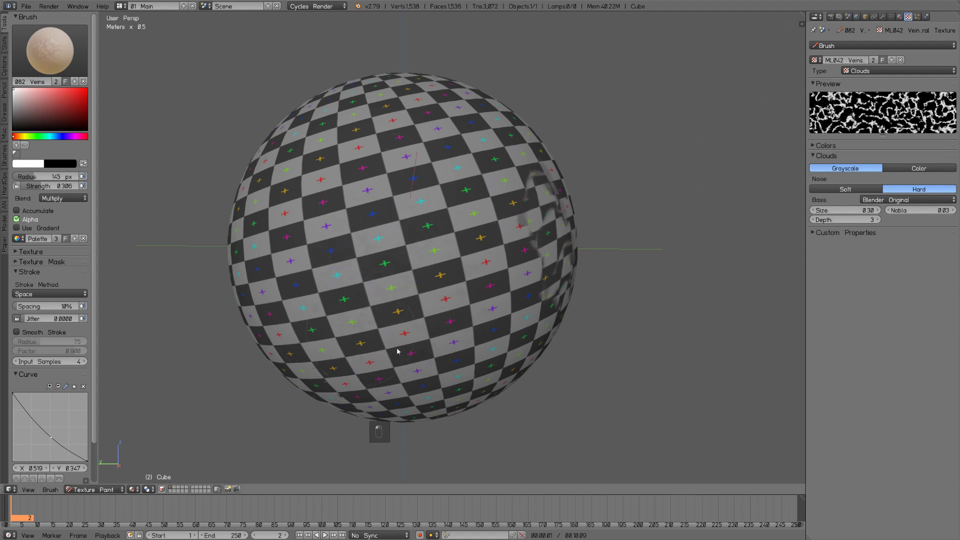
Undo the test veins strokes on the sphere and set the Veins brush's strength to 0.875
{"action": "key", "text": "ctrl+z"}
{"action": "key", "text": "ctrl+z"}
{"action": "key", "text": "shift+f"}
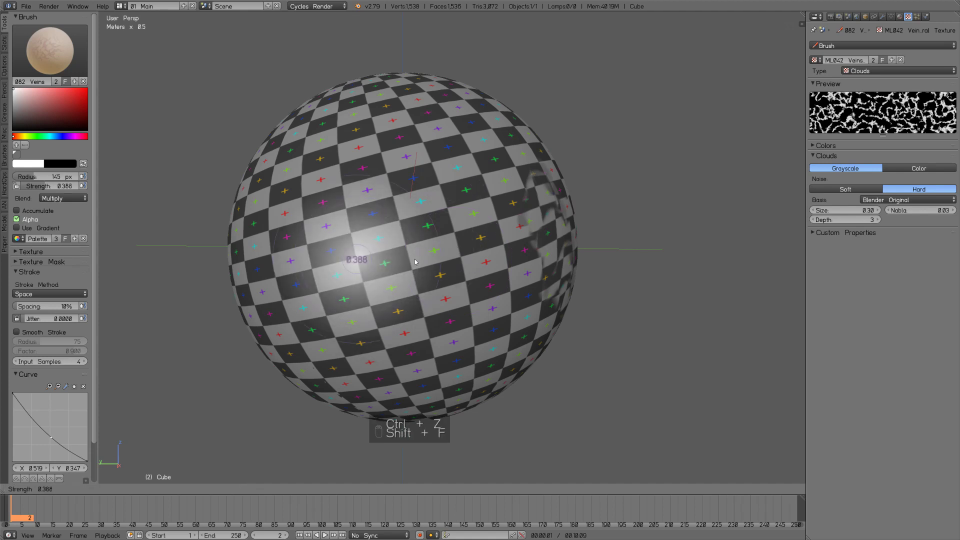
{"action": "left_click", "coordinate": [378, 258]}
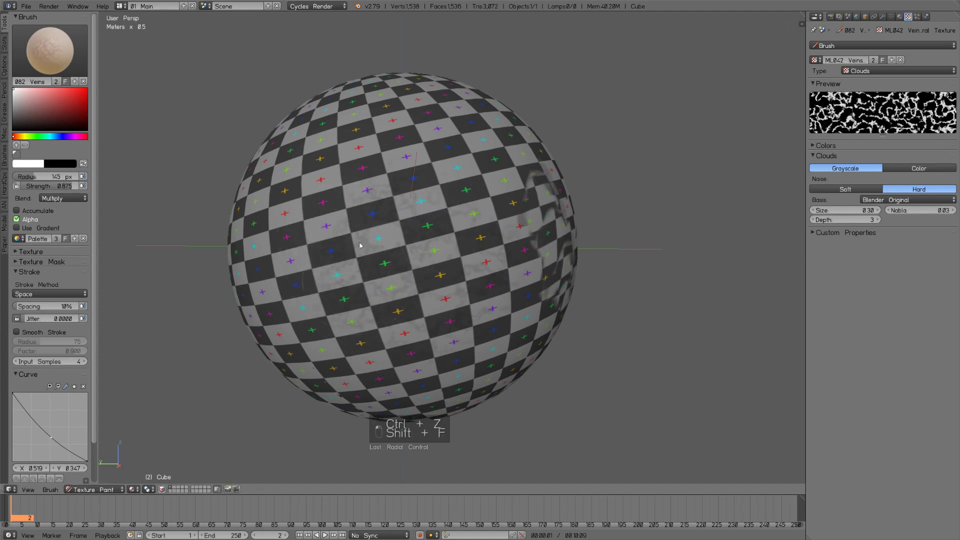
Set the Veins brush's strength to 0.201 and switch to the 070 Pixel Art brush
{"action": "key", "text": "shift+f"}
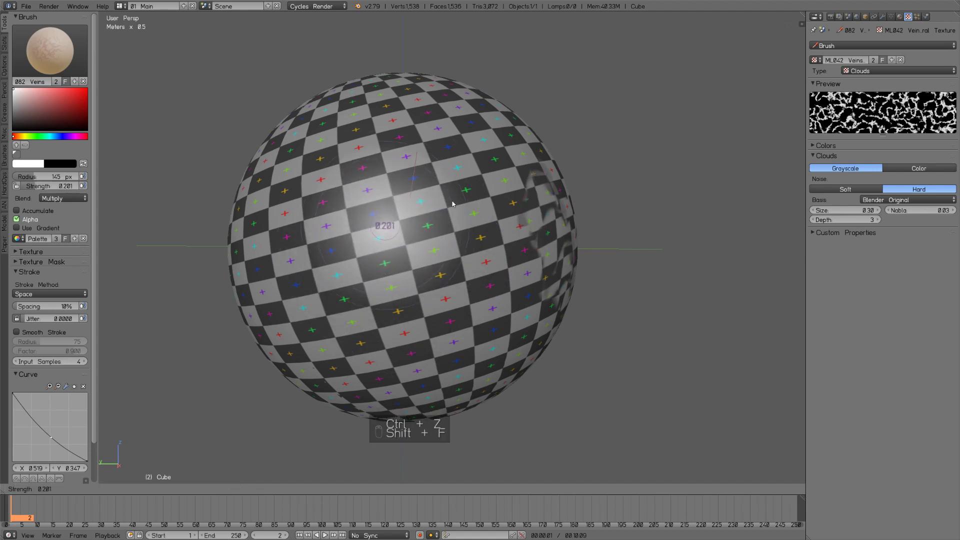
{"action": "left_click", "coordinate": [452, 204]}
{"action": "left_click", "coordinate": [50, 50]}
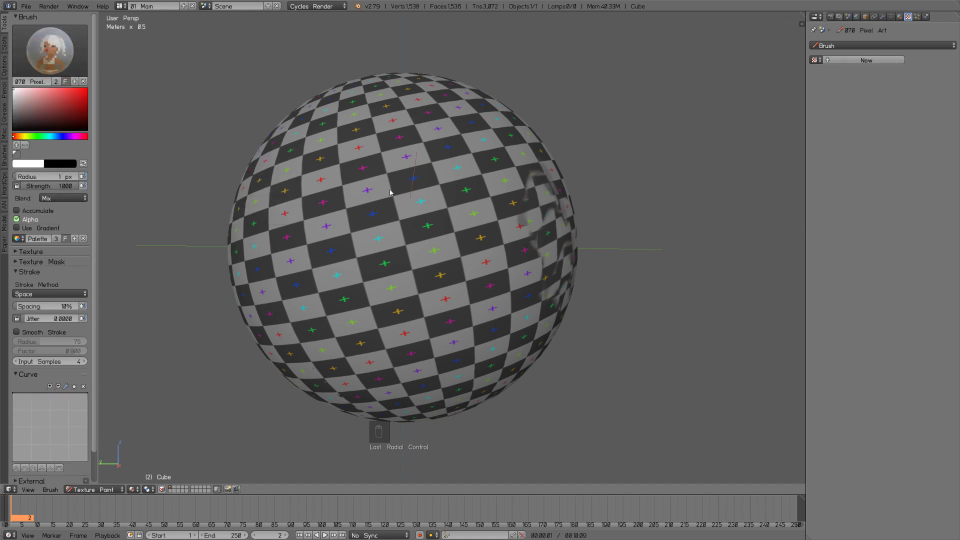
Show the COLOR texture in a maximized image editor and draw small white 1 px marks on its checker squares
{"action": "key", "text": "ctrl+Right"}
{"action": "key", "text": "ctrl+space"}
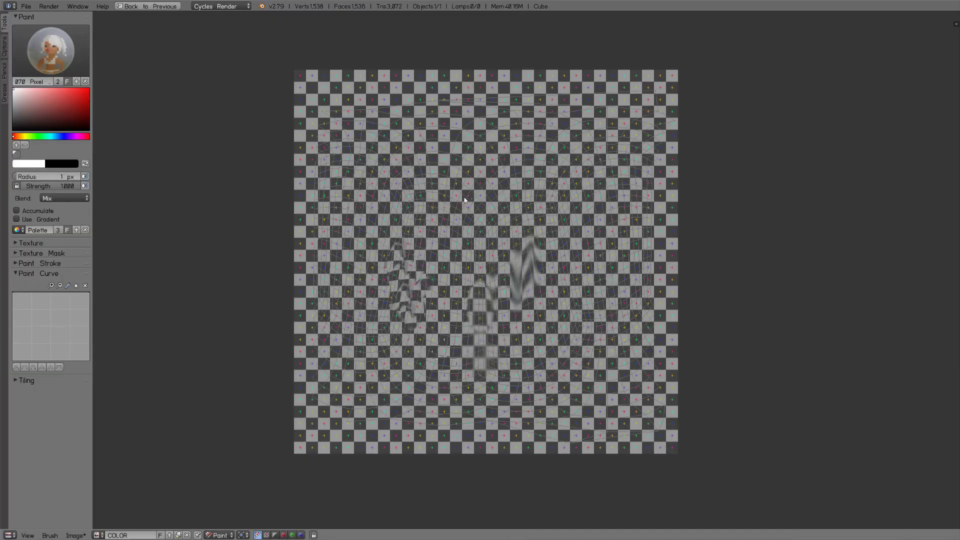
{"action": "scroll", "coordinate": [465, 200], "scroll_direction": "up", "scroll_amount": 8}
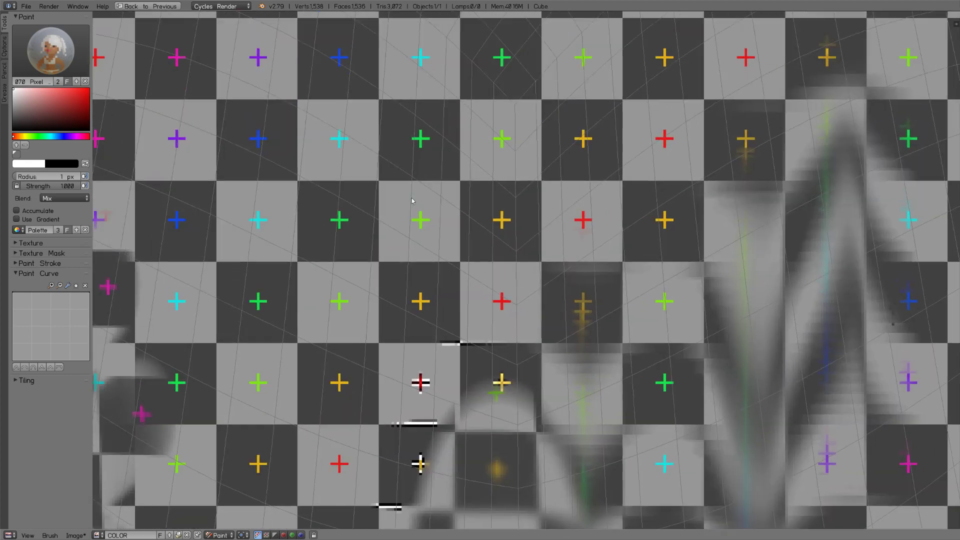
{"action": "left_click_drag", "start_coordinate": [426, 238], "coordinate": [483, 244]}
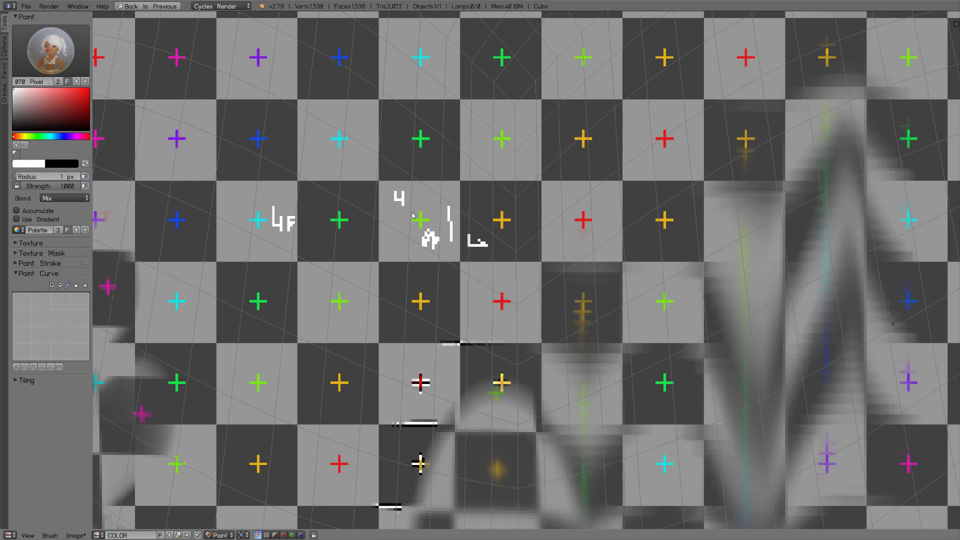
Go back to the Main layout and choose the 063 Dirt brush from the collection
{"action": "key", "text": "ctrl+Left"}
{"action": "left_click", "coordinate": [50, 50]}
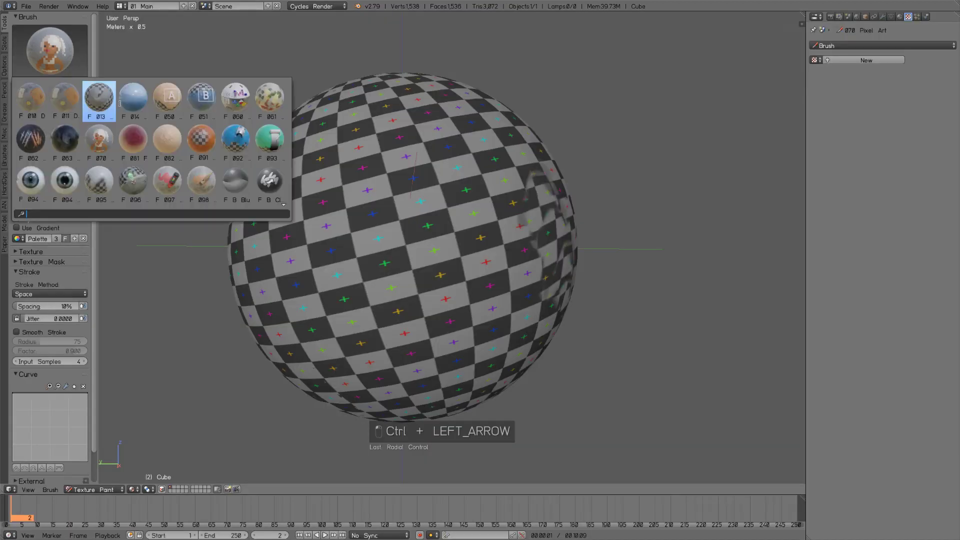
{"action": "left_click", "coordinate": [65, 140]}
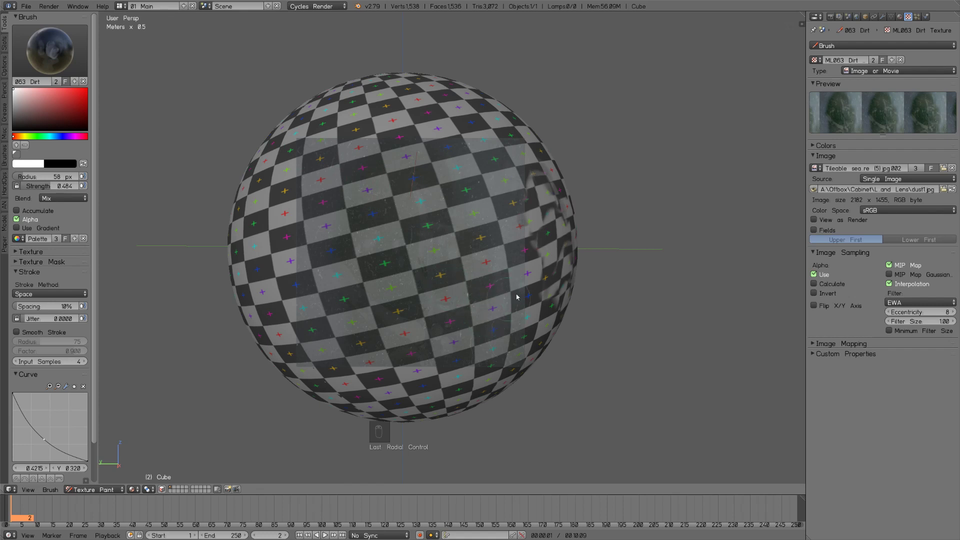
Replace the Dirt brush's image with the dark photo of red lights from the downloaded collection's Textures folder
{"action": "left_click", "coordinate": [943, 189]}
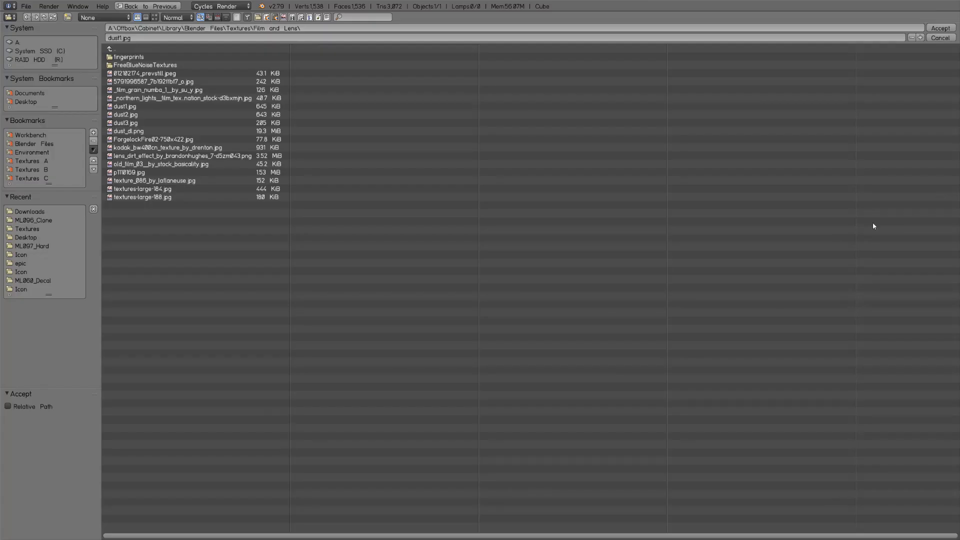
{"action": "left_click", "coordinate": [41, 212]}
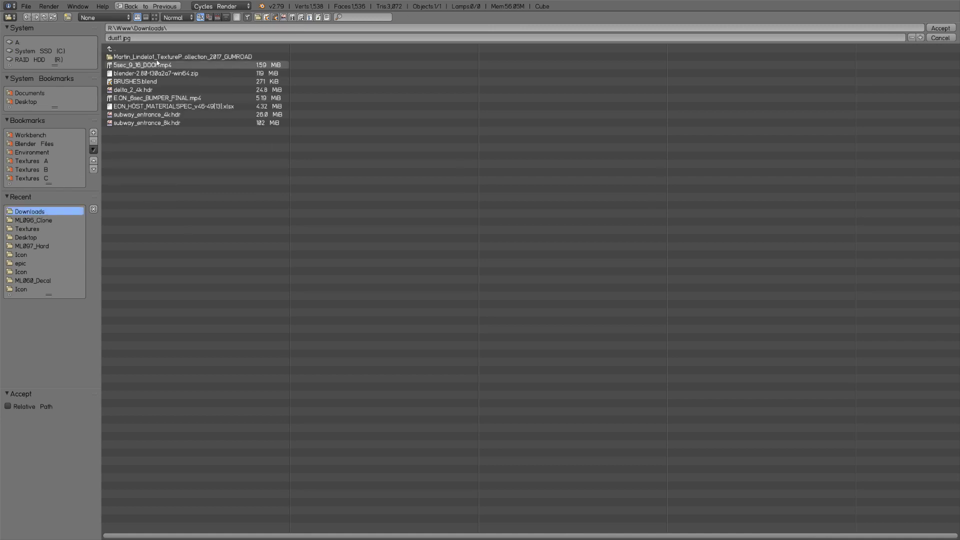
{"action": "left_click", "coordinate": [160, 64]}
{"action": "left_click", "coordinate": [131, 65]}
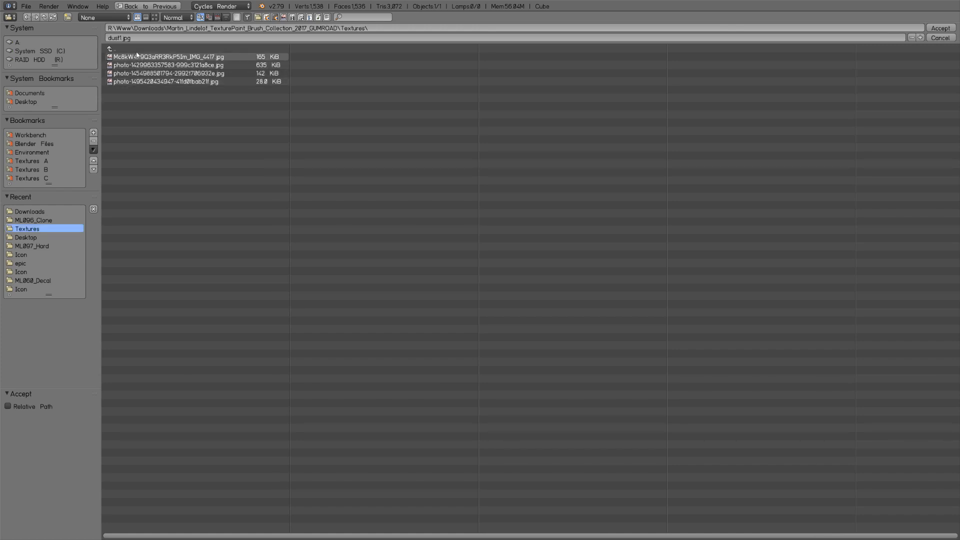
{"action": "left_click", "coordinate": [154, 17]}
{"action": "left_click", "coordinate": [378, 91]}
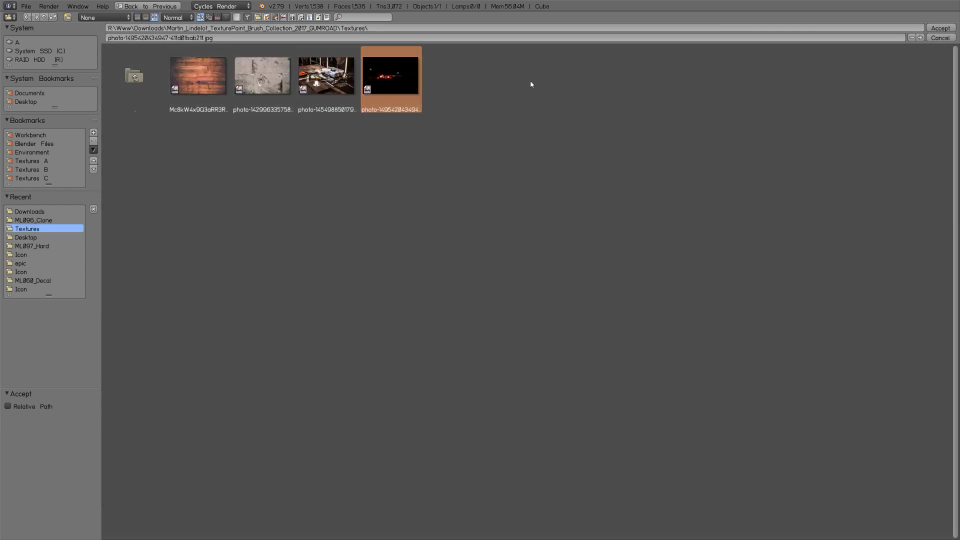
{"action": "left_click", "coordinate": [940, 28]}
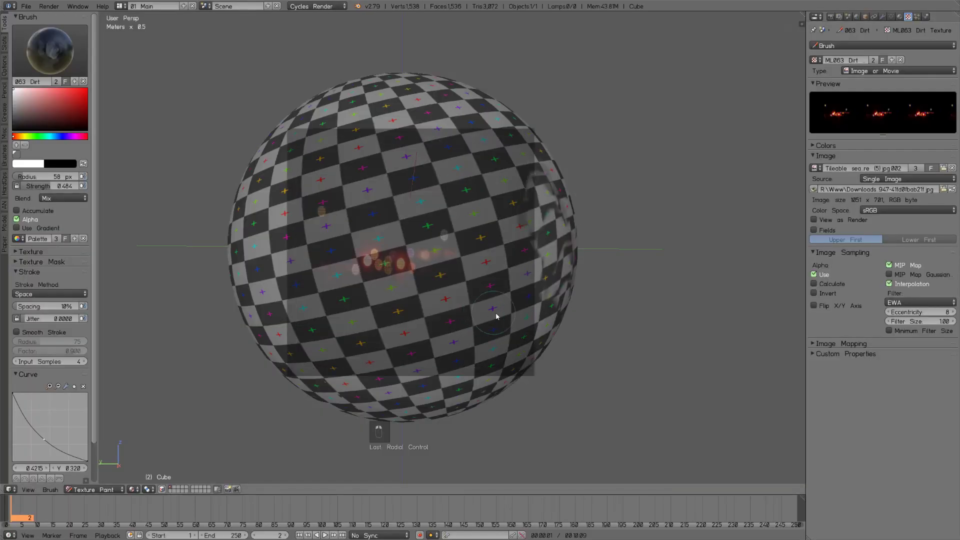
Move and scale the image stencil so that its lights lie over the middle of the sphere
{"action": "right_click_drag", "start_coordinate": [527, 277], "coordinate": [502, 310]}
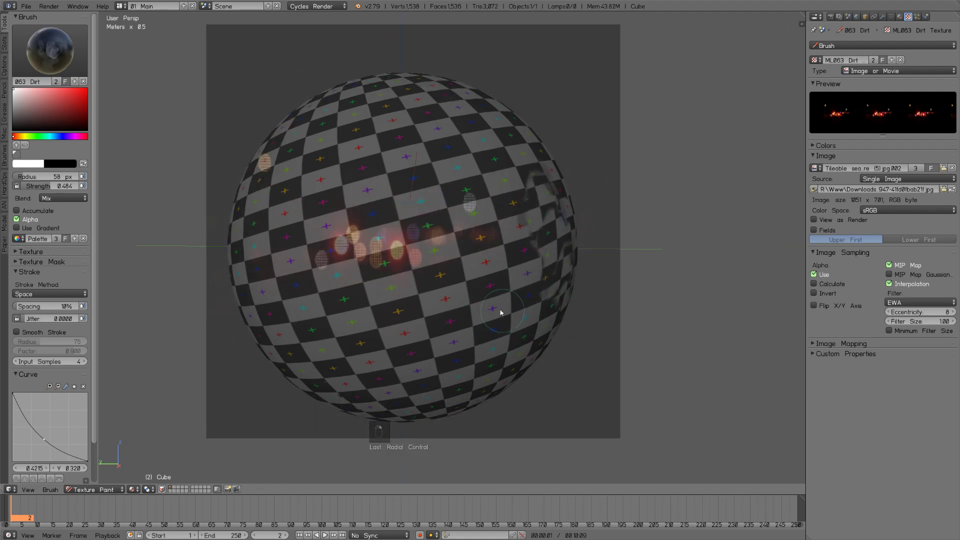
{"action": "mouse_move", "coordinate": [504, 309]}
{"action": "middle_mouse_down"}
{"action": "mouse_move", "coordinate": [509, 281]}
{"action": "mouse_move", "coordinate": [505, 308]}
{"action": "mouse_move", "coordinate": [522, 298]}
{"action": "middle_mouse_up"}
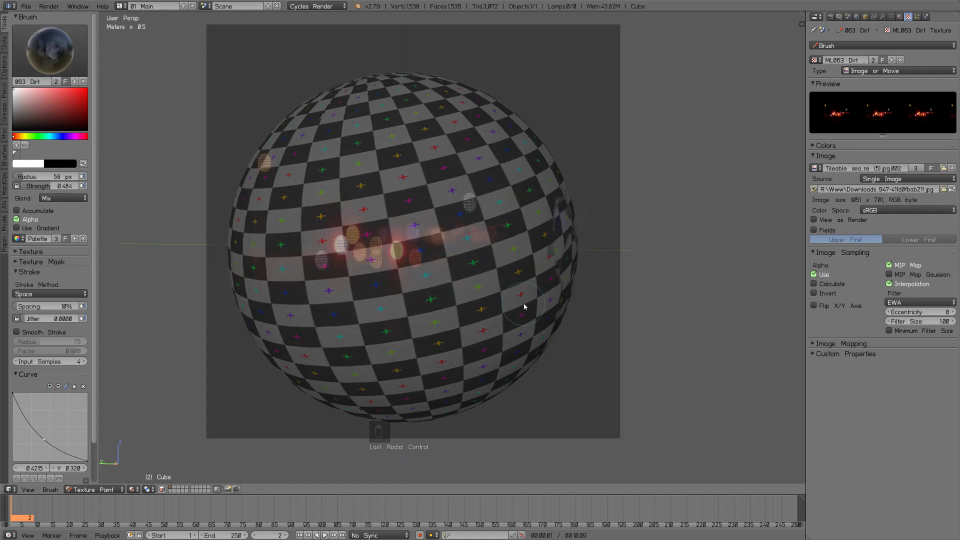
{"action": "mouse_move", "coordinate": [523, 303]}
{"action": "right_mouse_down", "text": "shift"}
{"action": "mouse_move", "coordinate": [503, 289]}
{"action": "mouse_move", "coordinate": [486, 315]}
{"action": "right_mouse_up", "text": "shift"}
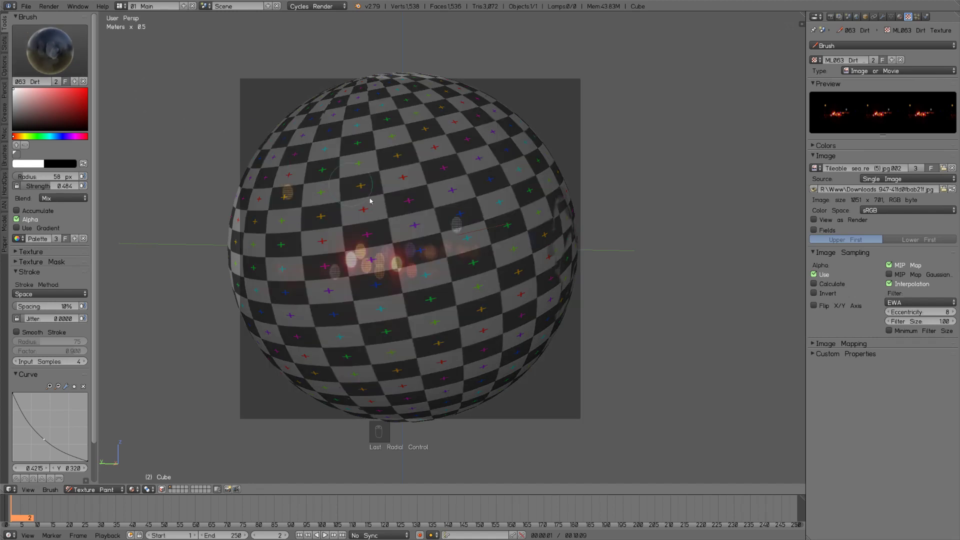
Set the brush colour to pure white and paint the stencil's lights onto the sphere at strength 0.484
{"action": "mouse_move", "coordinate": [391, 251]}
{"action": "left_mouse_down"}
{"action": "mouse_move", "coordinate": [344, 270]}
{"action": "mouse_move", "coordinate": [449, 255]}
{"action": "mouse_move", "coordinate": [464, 242]}
{"action": "mouse_move", "coordinate": [321, 246]}
{"action": "mouse_move", "coordinate": [481, 269]}
{"action": "mouse_move", "coordinate": [469, 272]}
{"action": "left_mouse_up"}
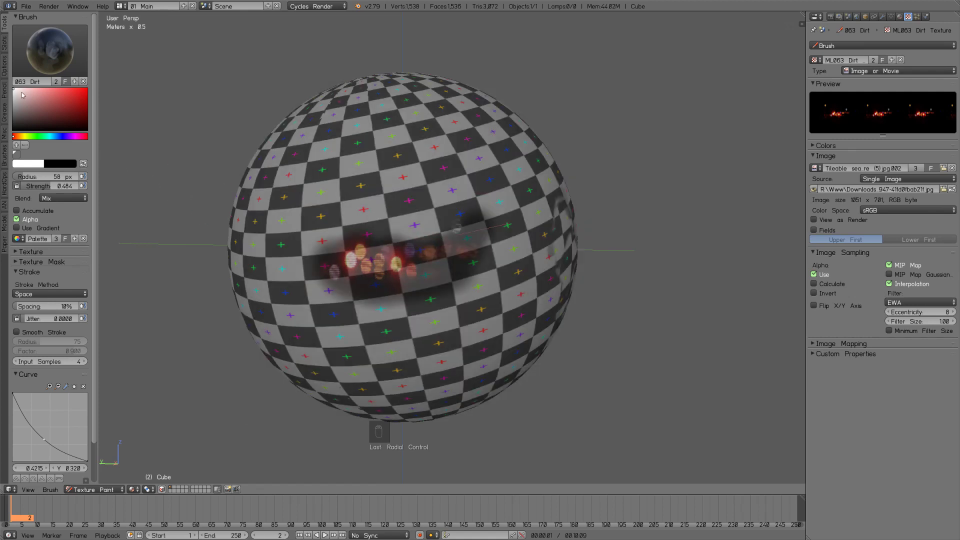
{"action": "left_click", "coordinate": [12, 88]}
{"action": "mouse_move", "coordinate": [395, 257]}
{"action": "left_mouse_down"}
{"action": "mouse_move", "coordinate": [335, 255]}
{"action": "mouse_move", "coordinate": [304, 199]}
{"action": "mouse_move", "coordinate": [287, 189]}
{"action": "mouse_move", "coordinate": [296, 202]}
{"action": "left_mouse_up"}
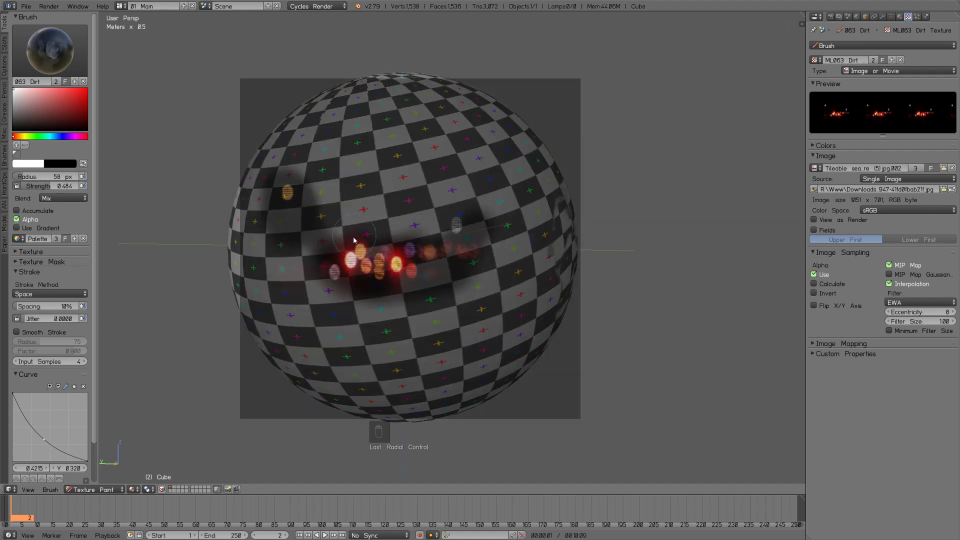
Set the Dirt brush's strength to 0.842 and paint the lights more strongly, including a second pass with the sphere slightly rotated
{"action": "key", "text": "shift+f"}
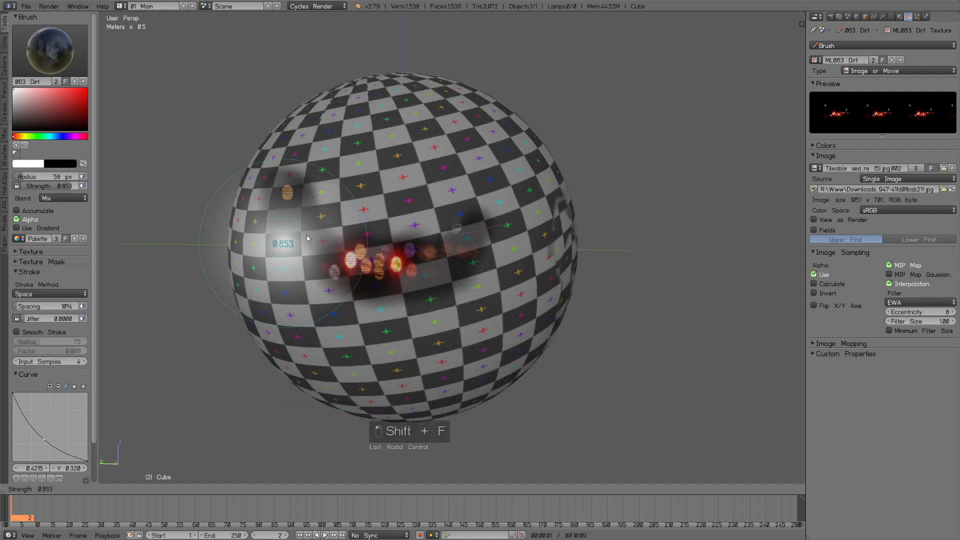
{"action": "left_click", "coordinate": [281, 219]}
{"action": "mouse_move", "coordinate": [280, 218]}
{"action": "left_mouse_down"}
{"action": "mouse_move", "coordinate": [399, 250]}
{"action": "mouse_move", "coordinate": [460, 233]}
{"action": "mouse_move", "coordinate": [456, 275]}
{"action": "mouse_move", "coordinate": [472, 245]}
{"action": "mouse_move", "coordinate": [465, 213]}
{"action": "mouse_move", "coordinate": [477, 223]}
{"action": "mouse_move", "coordinate": [447, 224]}
{"action": "left_mouse_up"}
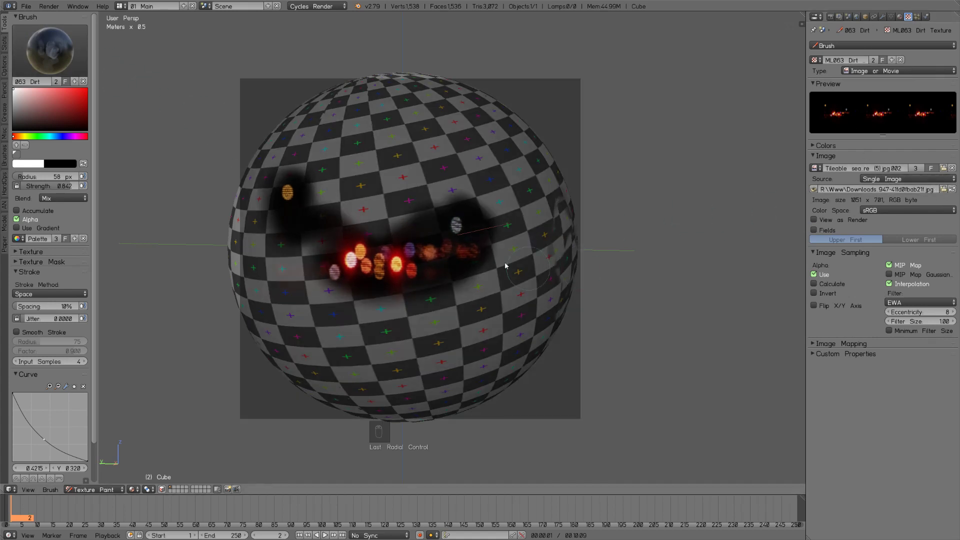
{"action": "mouse_move", "coordinate": [331, 238]}
{"action": "left_mouse_down"}
{"action": "mouse_move", "coordinate": [422, 208]}
{"action": "mouse_move", "coordinate": [369, 229]}
{"action": "mouse_move", "coordinate": [359, 217]}
{"action": "mouse_move", "coordinate": [465, 220]}
{"action": "mouse_move", "coordinate": [397, 227]}
{"action": "mouse_move", "coordinate": [321, 214]}
{"action": "mouse_move", "coordinate": [443, 215]}
{"action": "mouse_move", "coordinate": [336, 235]}
{"action": "mouse_move", "coordinate": [325, 292]}
{"action": "mouse_move", "coordinate": [314, 269]}
{"action": "mouse_move", "coordinate": [439, 287]}
{"action": "mouse_move", "coordinate": [445, 271]}
{"action": "left_mouse_up"}
{"action": "middle_click_drag", "start_coordinate": [442, 270], "coordinate": [450, 263]}
{"action": "mouse_move", "coordinate": [447, 266]}
{"action": "left_mouse_down"}
{"action": "mouse_move", "coordinate": [328, 271]}
{"action": "mouse_move", "coordinate": [429, 243]}
{"action": "left_mouse_up"}
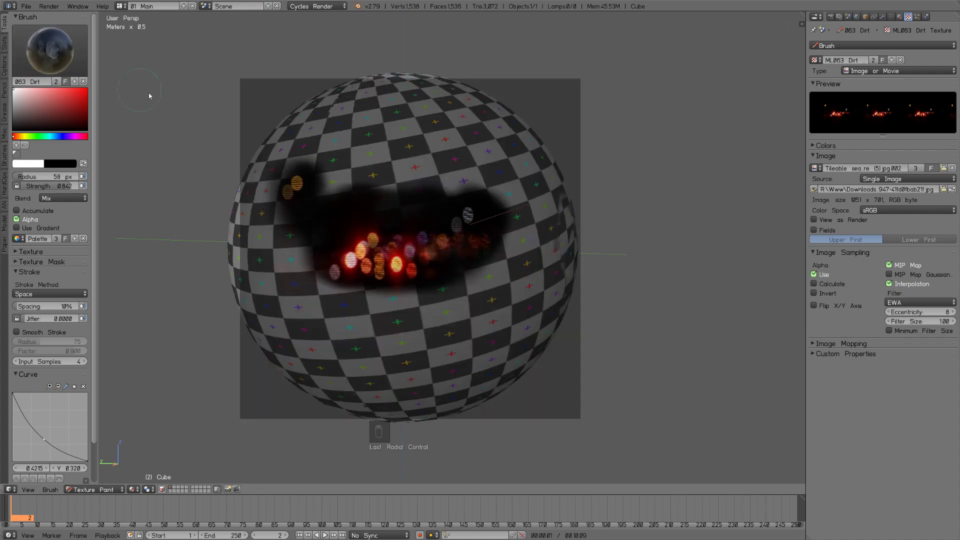
View the collection's sample textures as thumbnails and keep the current lights photo for the brush
{"action": "left_click", "coordinate": [943, 190]}
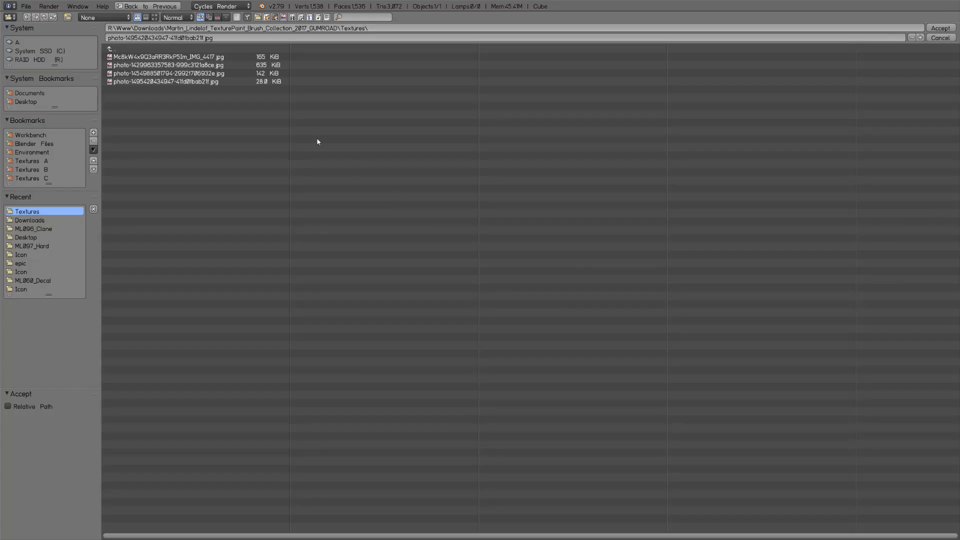
{"action": "left_click", "coordinate": [155, 17]}
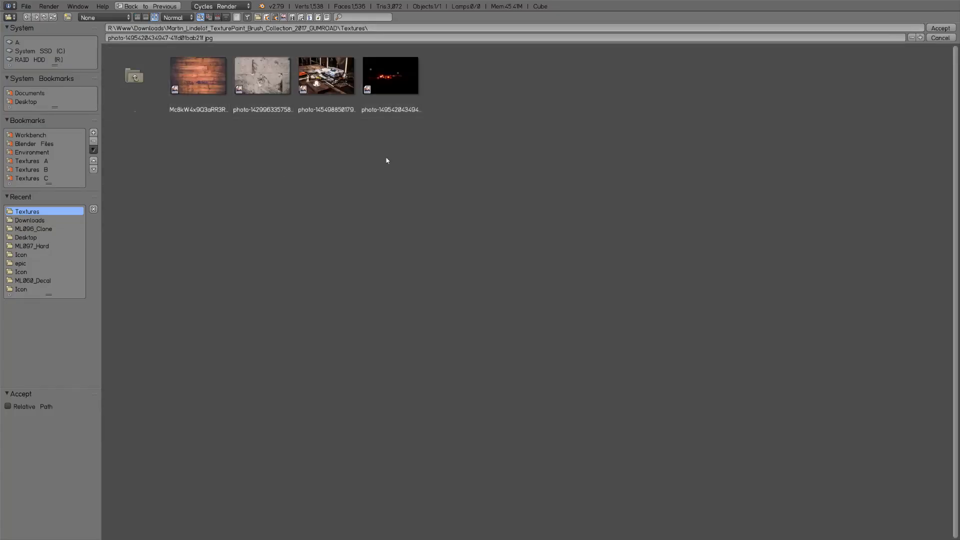
{"action": "left_click", "coordinate": [940, 28]}
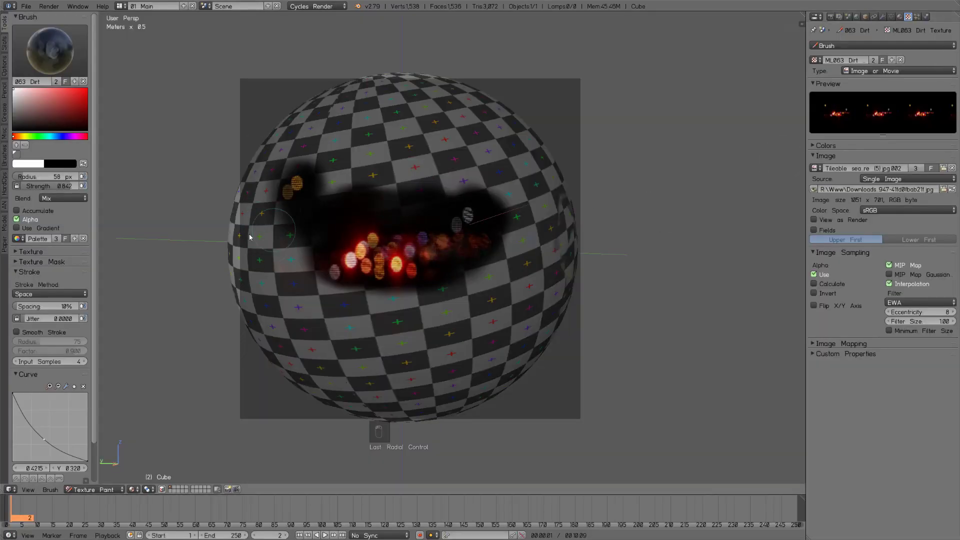
Choose the 062 Orb Slash brush and paint muted red slashes on the sphere beside the dark lights patch
{"action": "left_click", "coordinate": [50, 50]}
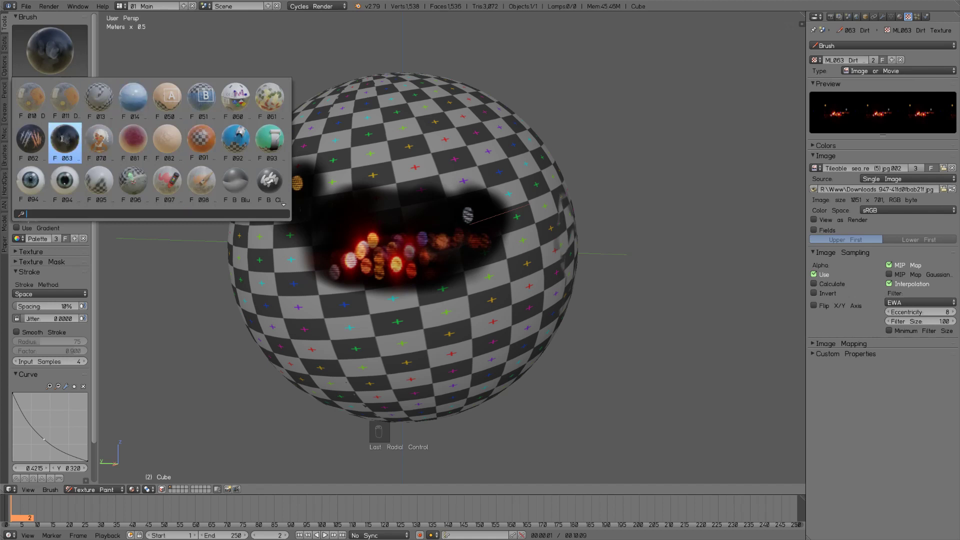
{"action": "left_click", "coordinate": [31, 136]}
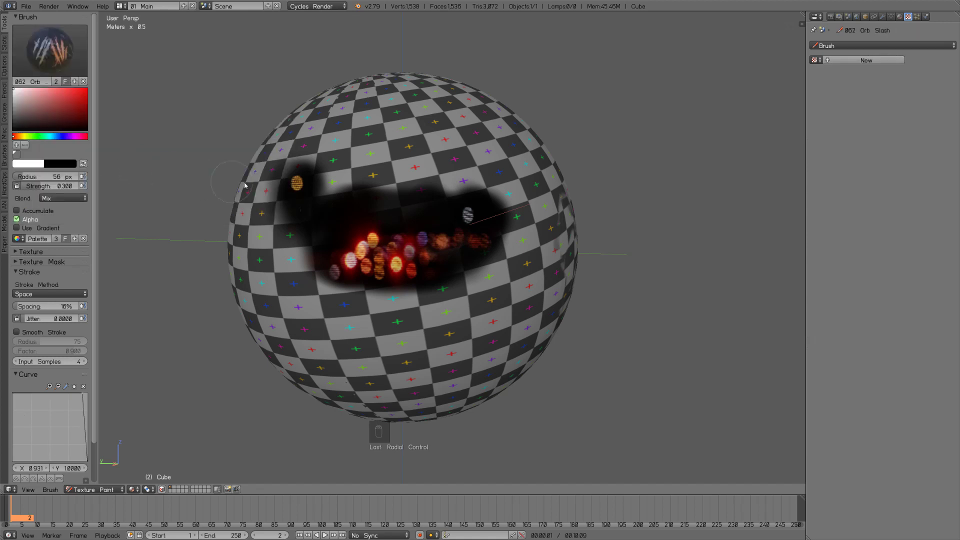
{"action": "middle_click_drag", "start_coordinate": [299, 188], "coordinate": [360, 213]}
{"action": "mouse_move", "coordinate": [388, 193]}
{"action": "left_mouse_down"}
{"action": "mouse_move", "coordinate": [360, 222]}
{"action": "mouse_move", "coordinate": [332, 314]}
{"action": "mouse_move", "coordinate": [358, 253]}
{"action": "mouse_move", "coordinate": [330, 306]}
{"action": "mouse_move", "coordinate": [363, 245]}
{"action": "mouse_move", "coordinate": [334, 325]}
{"action": "mouse_move", "coordinate": [377, 242]}
{"action": "mouse_move", "coordinate": [337, 327]}
{"action": "left_mouse_up"}
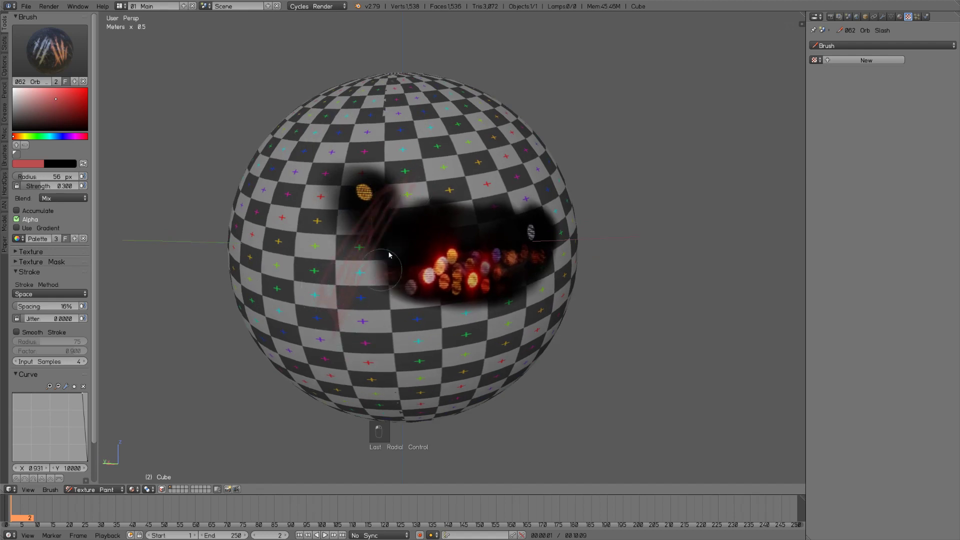
{"action": "left_click_drag", "start_coordinate": [414, 207], "coordinate": [365, 297]}
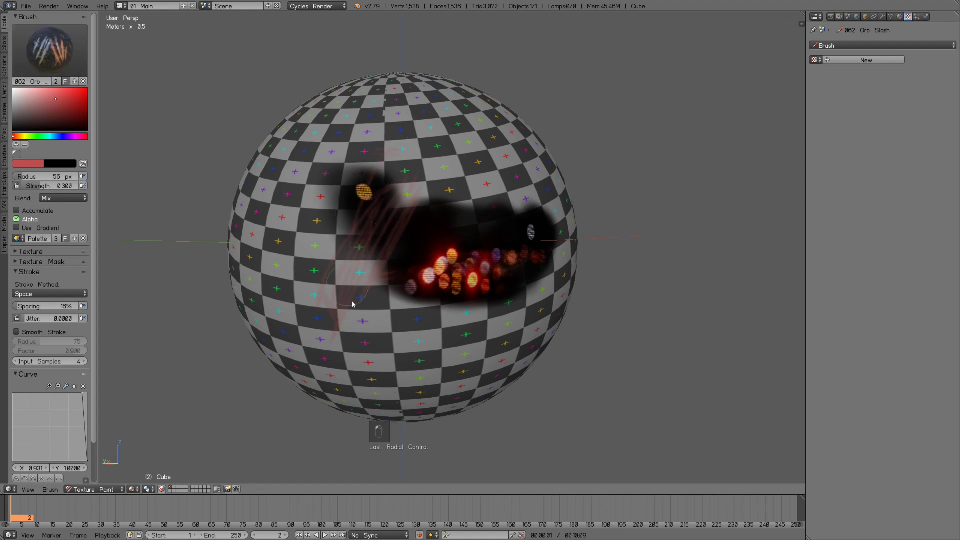
Examine the Orb Slash brush's texture and texture mask settings
{"action": "left_click", "coordinate": [39, 251]}
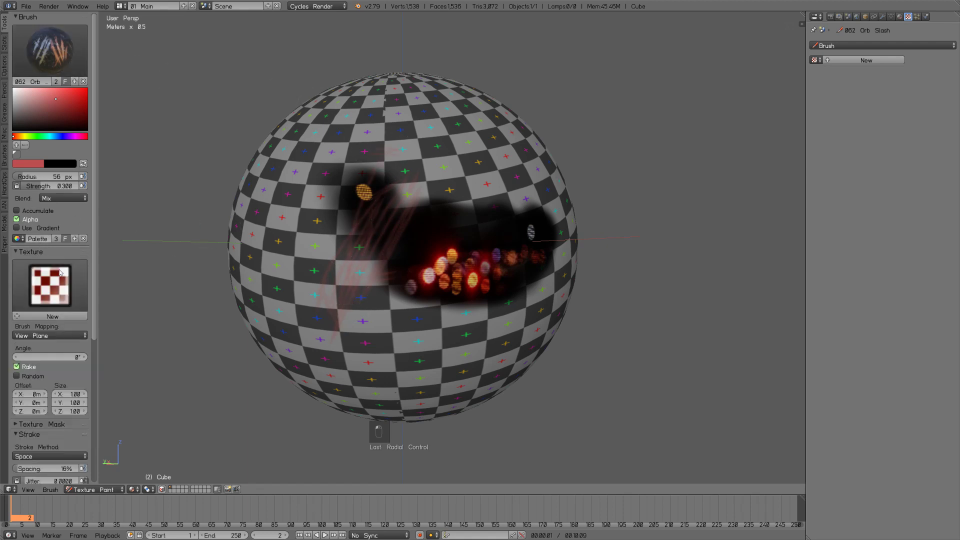
{"action": "left_click", "coordinate": [36, 250]}
{"action": "left_click", "coordinate": [40, 261]}
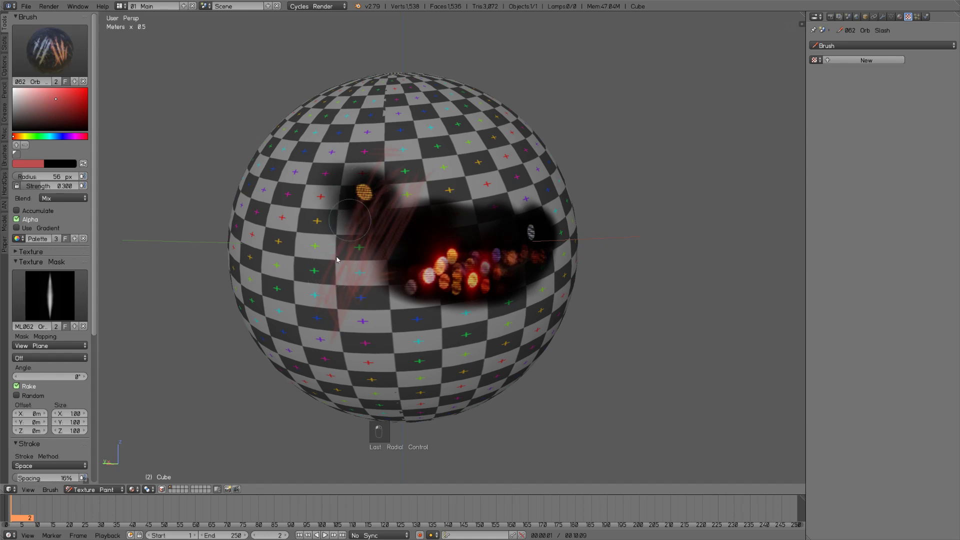
Choose the 061 Scatter brush, undo the last stroke, and scatter dark dabs over an unpainted side of the sphere
{"action": "left_click", "coordinate": [60, 54]}
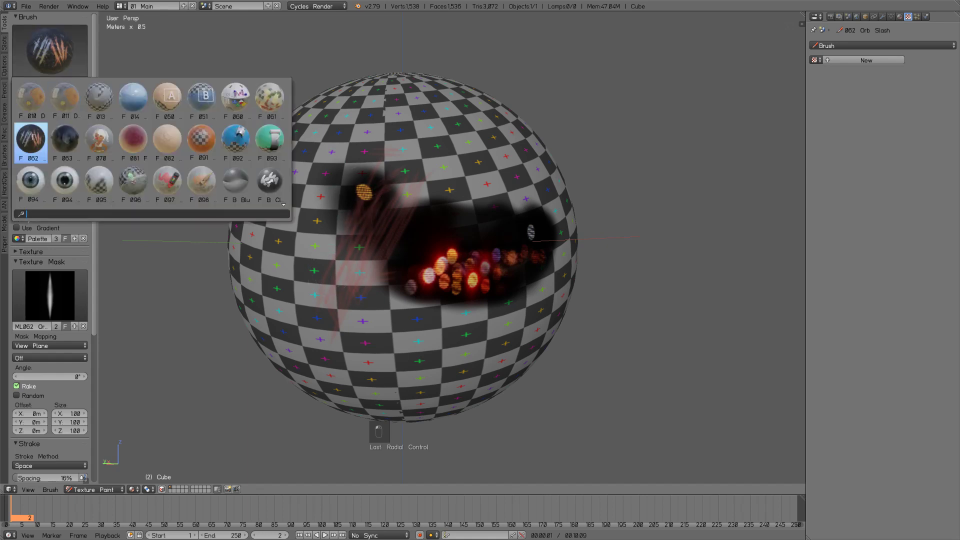
{"action": "left_click", "coordinate": [272, 93]}
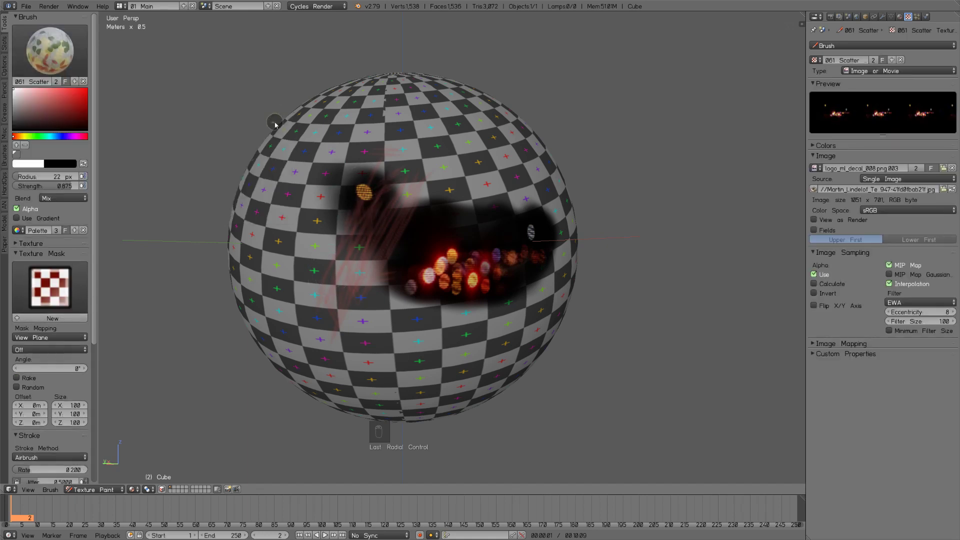
{"action": "key", "text": "ctrl+z"}
{"action": "middle_click_drag", "start_coordinate": [460, 226], "coordinate": [430, 216]}
{"action": "left_click", "coordinate": [44, 254]}
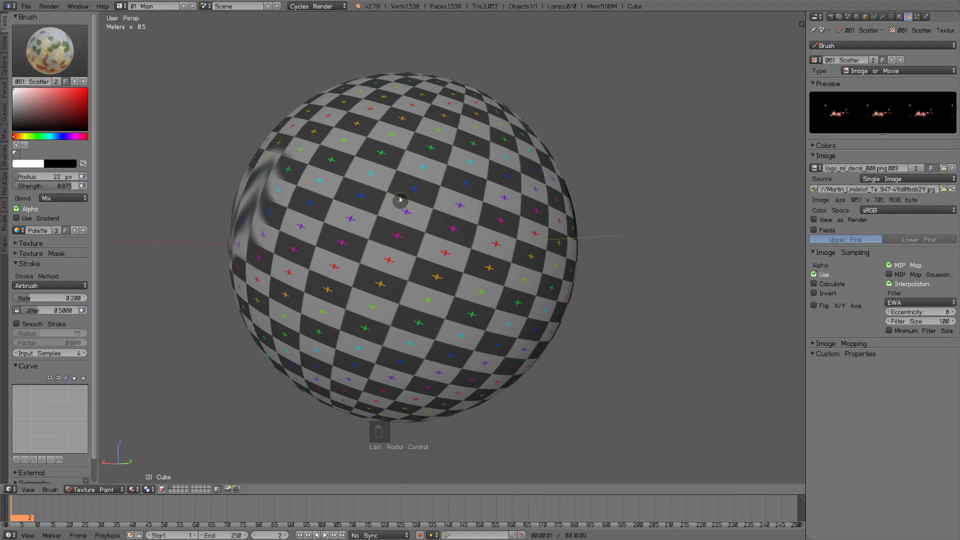
{"action": "mouse_move", "coordinate": [398, 200]}
{"action": "middle_mouse_down"}
{"action": "mouse_move", "coordinate": [377, 214]}
{"action": "mouse_move", "coordinate": [386, 222]}
{"action": "middle_mouse_up"}
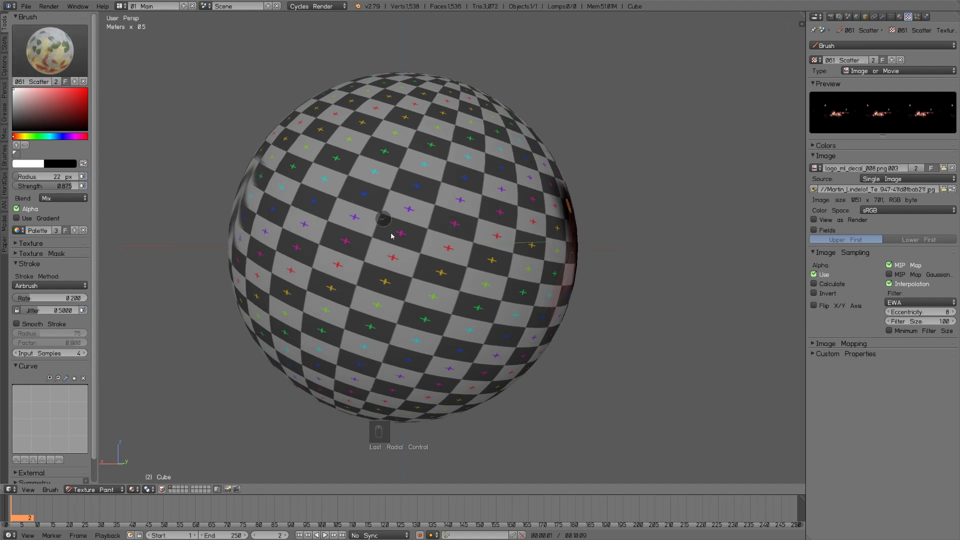
{"action": "mouse_move", "coordinate": [404, 202]}
{"action": "left_mouse_down"}
{"action": "mouse_move", "coordinate": [380, 217]}
{"action": "mouse_move", "coordinate": [429, 269]}
{"action": "mouse_move", "coordinate": [399, 354]}
{"action": "mouse_move", "coordinate": [322, 324]}
{"action": "mouse_move", "coordinate": [449, 225]}
{"action": "mouse_move", "coordinate": [441, 153]}
{"action": "mouse_move", "coordinate": [361, 160]}
{"action": "left_mouse_up"}
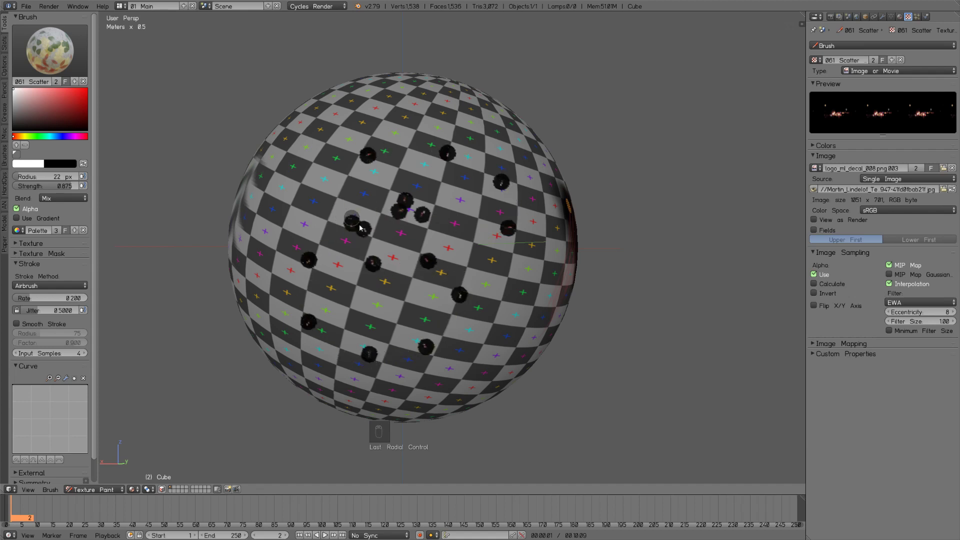
Vary the Scatter brush's airbrush rate, ending at 0.096, and scatter more dabs across the sphere
{"action": "left_click_drag", "start_coordinate": [41, 295], "coordinate": [50, 296]}
{"action": "mouse_move", "coordinate": [325, 209]}
{"action": "left_mouse_down"}
{"action": "mouse_move", "coordinate": [415, 244]}
{"action": "mouse_move", "coordinate": [472, 237]}
{"action": "left_mouse_up"}
{"action": "left_click_drag", "start_coordinate": [39, 296], "coordinate": [22, 297]}
{"action": "mouse_move", "coordinate": [383, 295]}
{"action": "left_mouse_down"}
{"action": "mouse_move", "coordinate": [497, 316]}
{"action": "mouse_move", "coordinate": [394, 289]}
{"action": "mouse_move", "coordinate": [353, 208]}
{"action": "left_mouse_up"}
{"action": "middle_click_drag", "start_coordinate": [361, 245], "coordinate": [418, 256]}
{"action": "left_click_drag", "start_coordinate": [427, 357], "coordinate": [249, 174]}
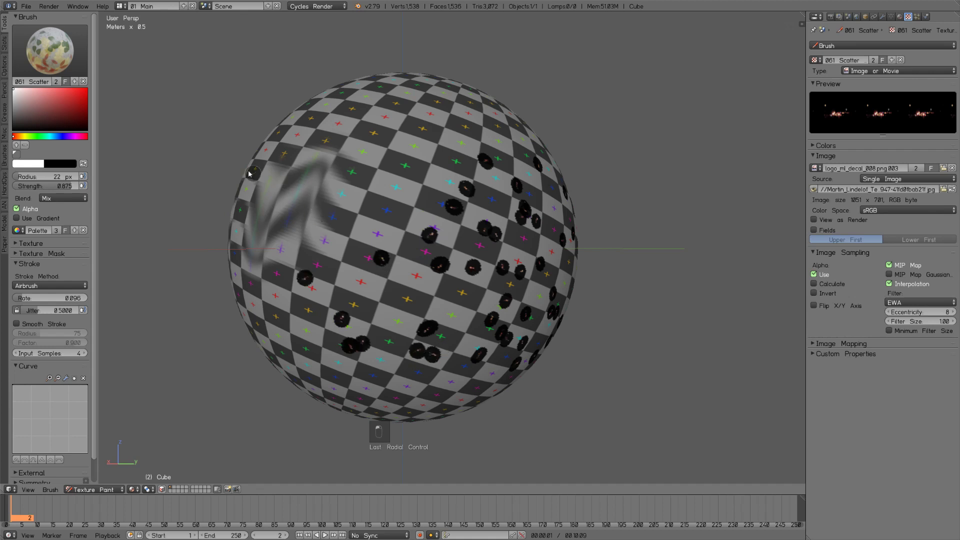
Scatter more dark dabs over the sphere's blurred and unpainted areas, raising the Scatter brush's jitter to 1.0260
{"action": "left_click_drag", "start_coordinate": [398, 275], "coordinate": [338, 285]}
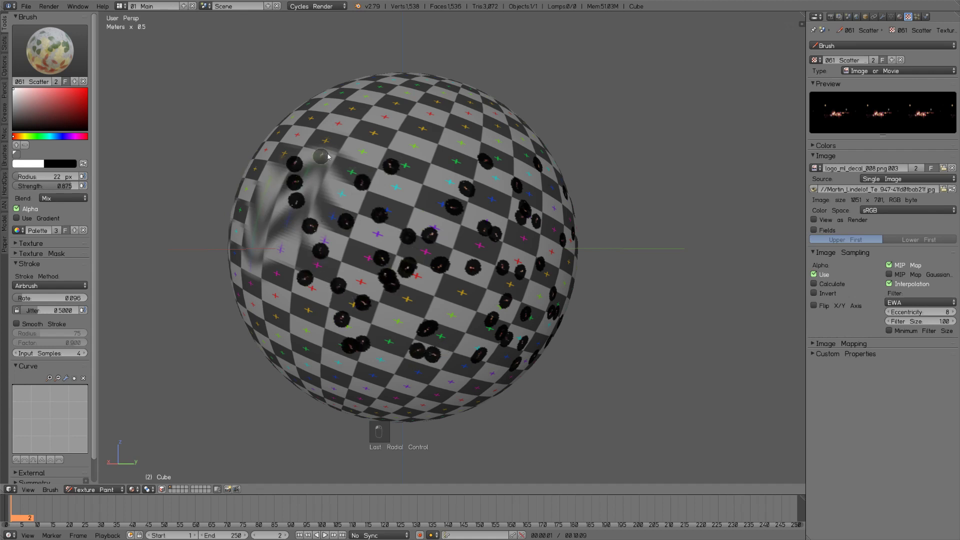
{"action": "left_click_drag", "start_coordinate": [328, 156], "coordinate": [424, 130]}
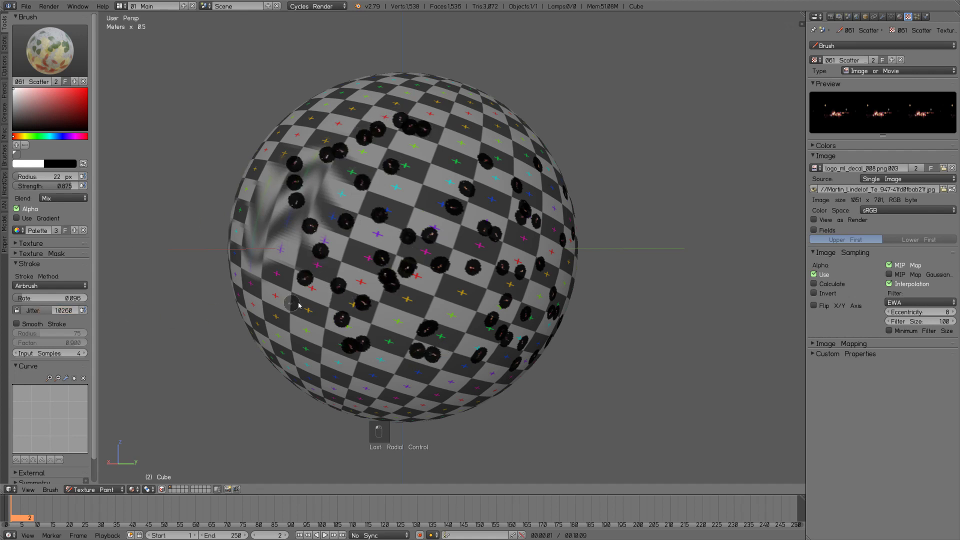
{"action": "middle_click_drag", "start_coordinate": [298, 305], "coordinate": [421, 283]}
{"action": "mouse_move", "coordinate": [404, 315]}
{"action": "left_mouse_down"}
{"action": "mouse_move", "coordinate": [438, 340]}
{"action": "mouse_move", "coordinate": [415, 360]}
{"action": "mouse_move", "coordinate": [440, 235]}
{"action": "mouse_move", "coordinate": [394, 245]}
{"action": "mouse_move", "coordinate": [527, 208]}
{"action": "left_mouse_up"}
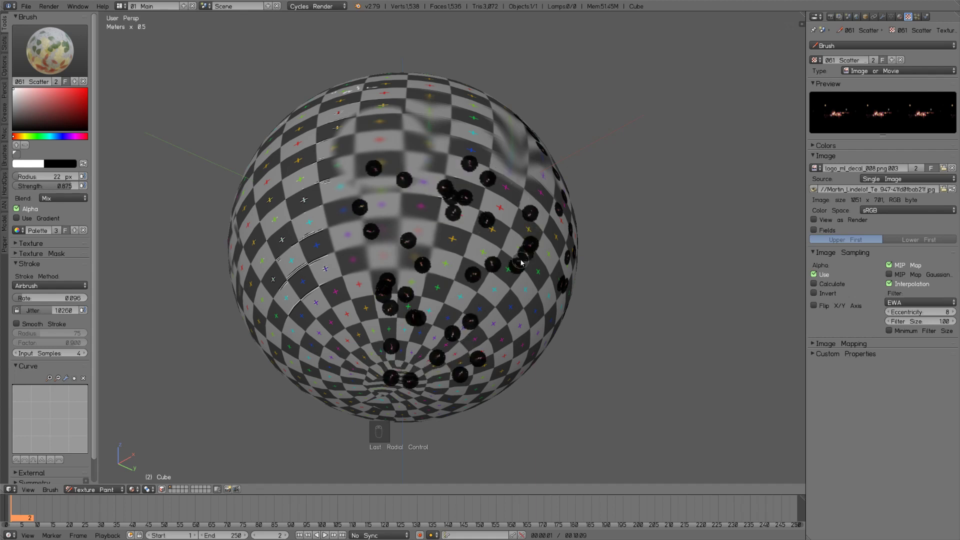
{"action": "middle_click_drag", "start_coordinate": [520, 262], "coordinate": [413, 253]}
{"action": "left_click_drag", "start_coordinate": [413, 253], "coordinate": [349, 271]}
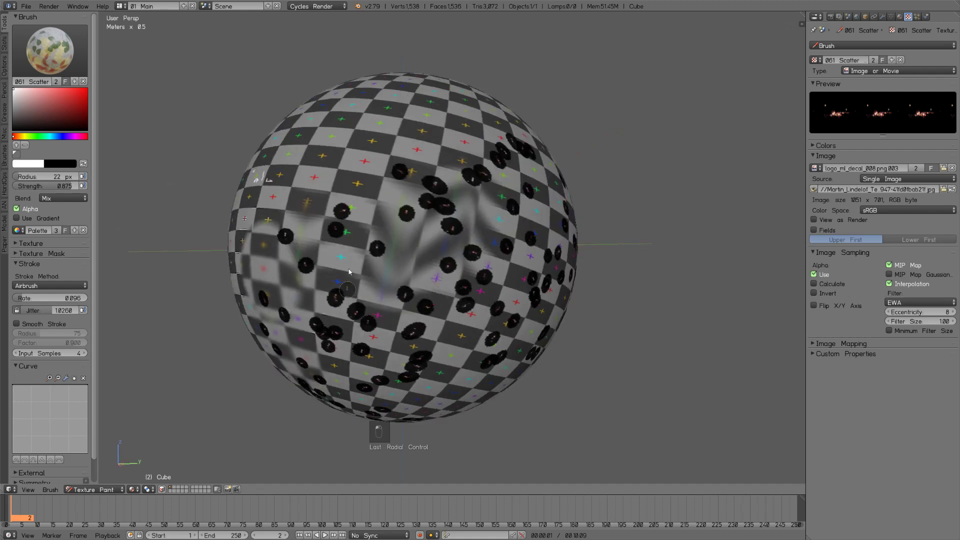
Choose the 060 Decal brush and look through the image files available for its texture, keeping the current image
{"action": "left_click", "coordinate": [59, 54]}
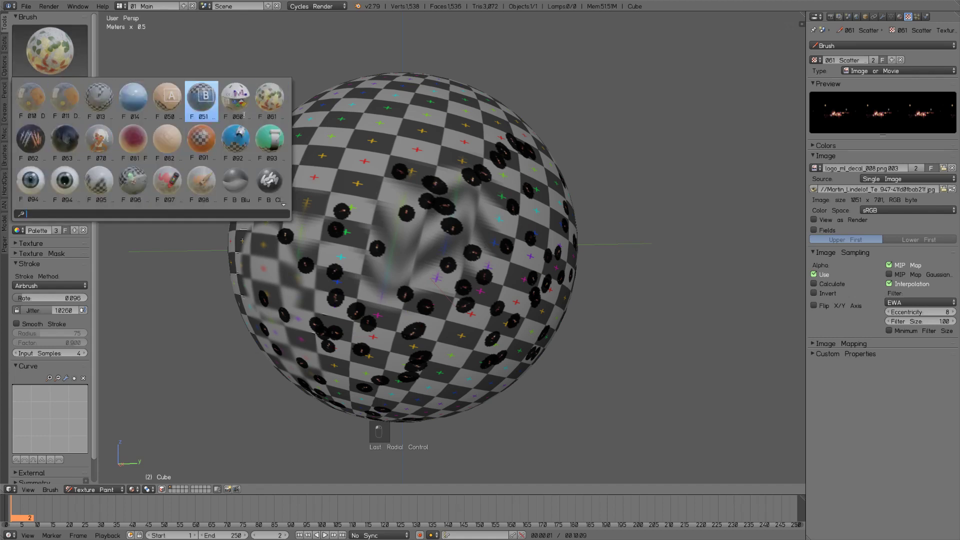
{"action": "left_click", "coordinate": [242, 97]}
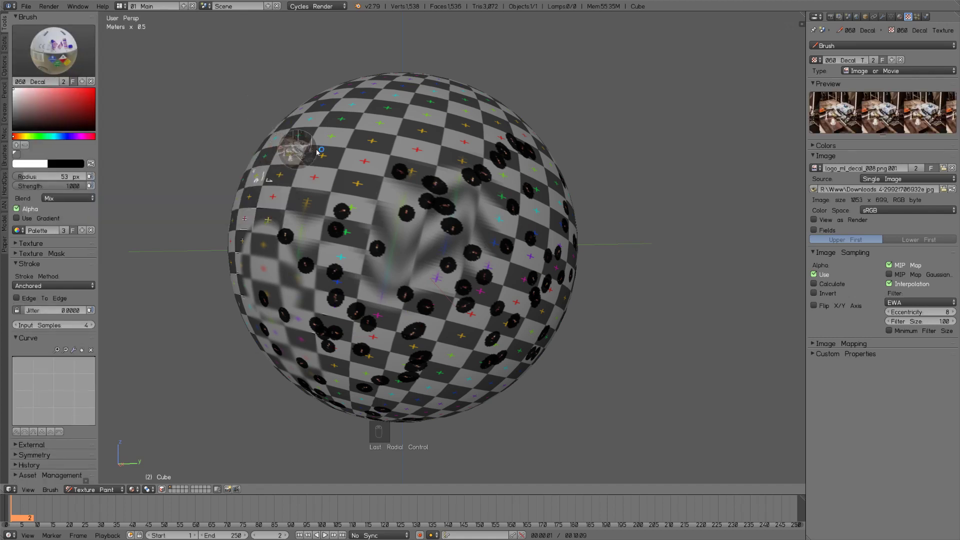
{"action": "mouse_move", "coordinate": [438, 171]}
{"action": "middle_mouse_down"}
{"action": "mouse_move", "coordinate": [412, 188]}
{"action": "mouse_move", "coordinate": [392, 182]}
{"action": "middle_mouse_up"}
{"action": "mouse_move", "coordinate": [457, 195]}
{"action": "middle_mouse_down"}
{"action": "mouse_move", "coordinate": [407, 189]}
{"action": "mouse_move", "coordinate": [381, 203]}
{"action": "mouse_move", "coordinate": [347, 188]}
{"action": "mouse_move", "coordinate": [436, 190]}
{"action": "middle_mouse_up"}
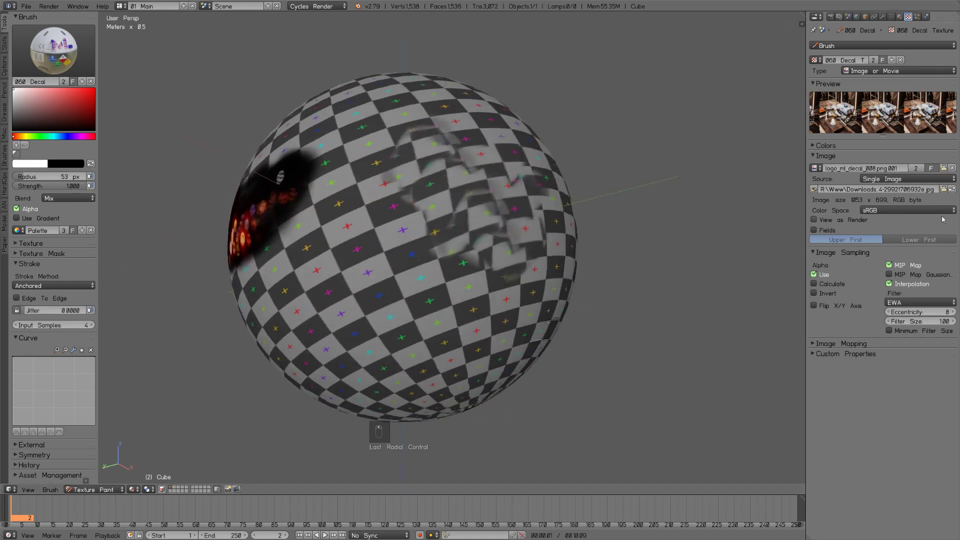
{"action": "left_click", "coordinate": [943, 190]}
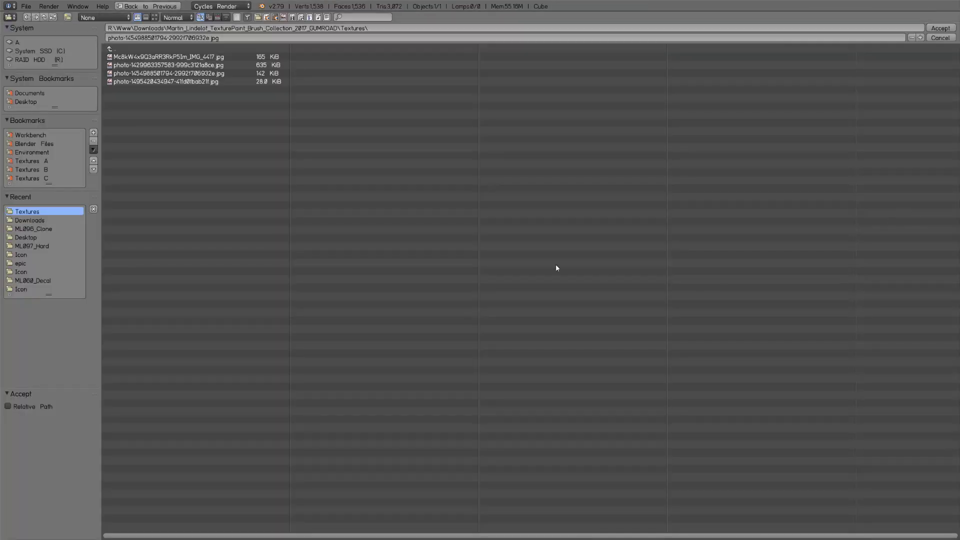
{"action": "left_click", "coordinate": [944, 40]}
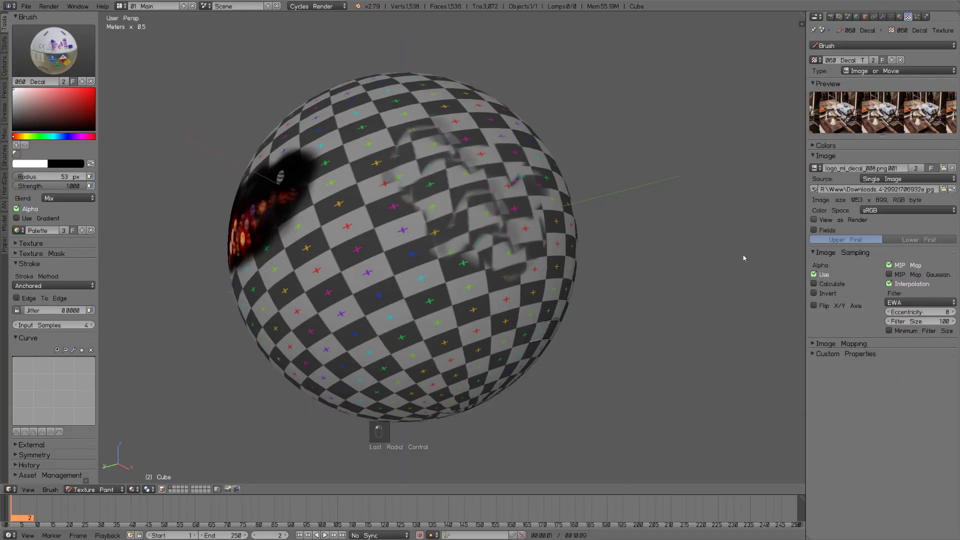
Stamp the workbench photo decal at several sizes on the sphere around the blurred patch, using anchored strokes
{"action": "left_click_drag", "start_coordinate": [365, 242], "coordinate": [425, 254]}
{"action": "mouse_move", "coordinate": [454, 259]}
{"action": "middle_mouse_down"}
{"action": "mouse_move", "coordinate": [414, 281]}
{"action": "mouse_move", "coordinate": [432, 282]}
{"action": "middle_mouse_up"}
{"action": "middle_click_drag", "start_coordinate": [389, 231], "coordinate": [415, 228]}
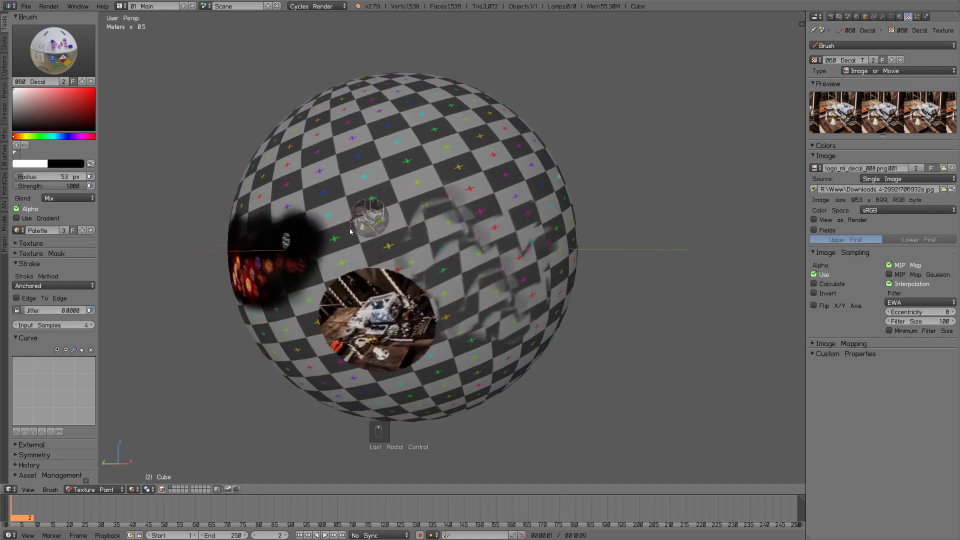
{"action": "middle_click_drag", "start_coordinate": [483, 199], "coordinate": [460, 191]}
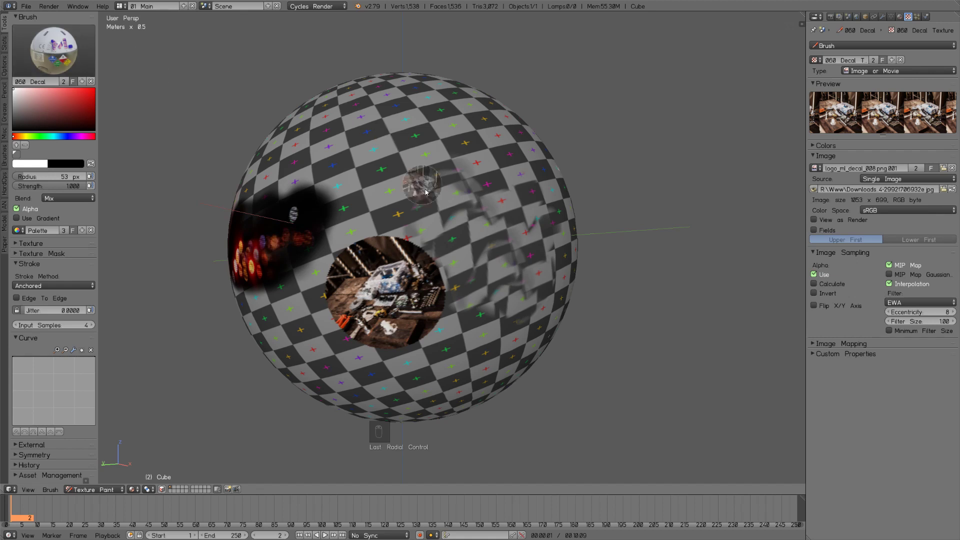
{"action": "left_click_drag", "start_coordinate": [406, 170], "coordinate": [418, 187]}
{"action": "middle_click_drag", "start_coordinate": [547, 216], "coordinate": [503, 223]}
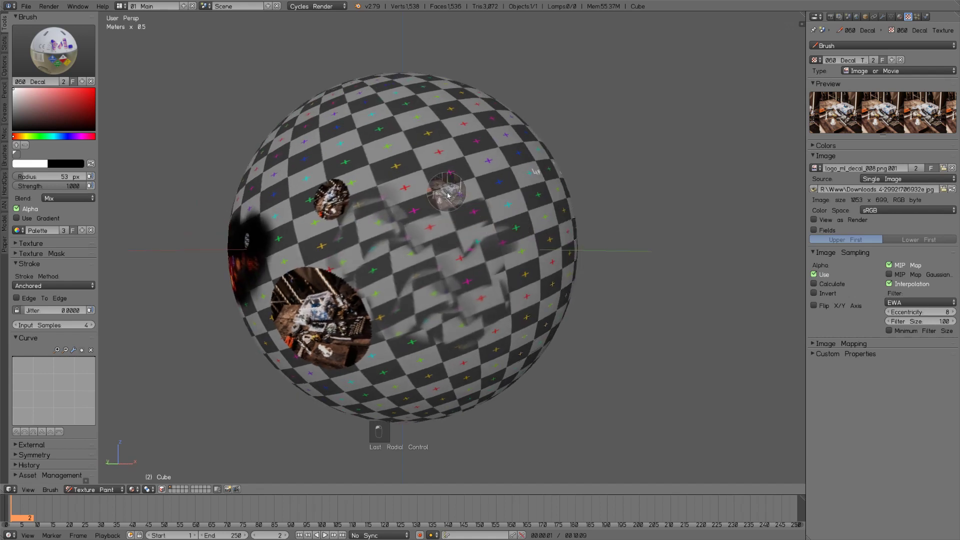
{"action": "left_click_drag", "start_coordinate": [446, 193], "coordinate": [501, 224]}
{"action": "middle_click_drag", "start_coordinate": [503, 271], "coordinate": [427, 222]}
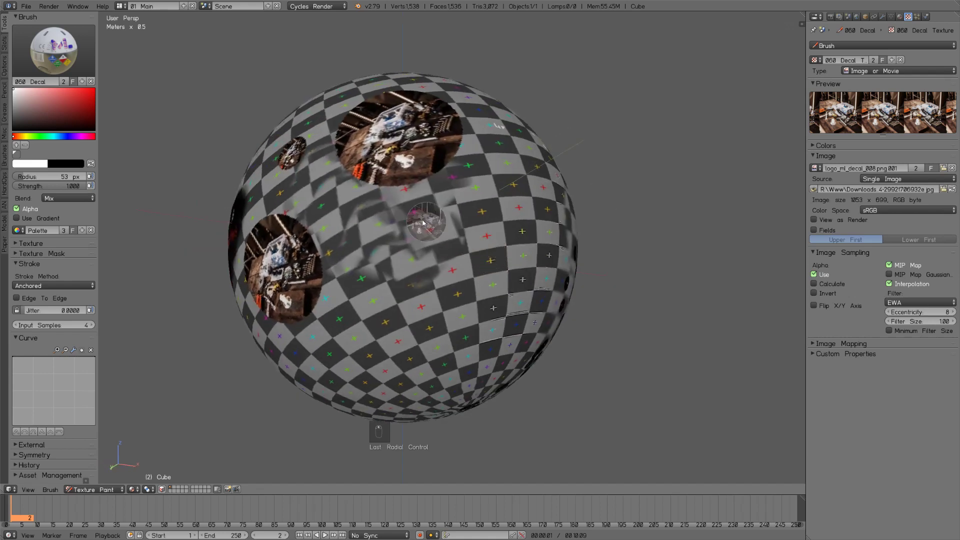
{"action": "mouse_move", "coordinate": [382, 190]}
{"action": "left_mouse_down"}
{"action": "mouse_move", "coordinate": [373, 271]}
{"action": "mouse_move", "coordinate": [352, 274]}
{"action": "left_mouse_up"}
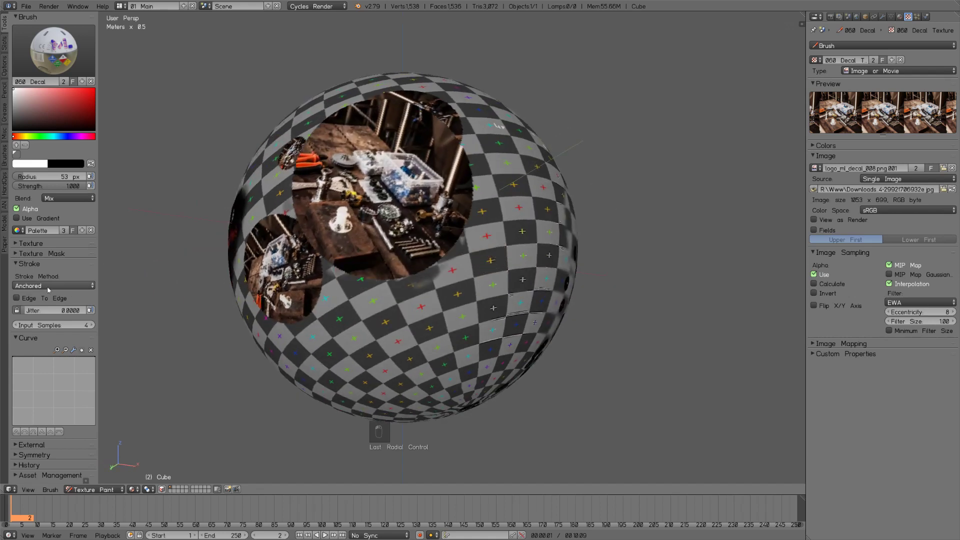
Set the Decal brush's stroke method to Space and stamp two small decals below the largest one
{"action": "left_click", "coordinate": [49, 286]}
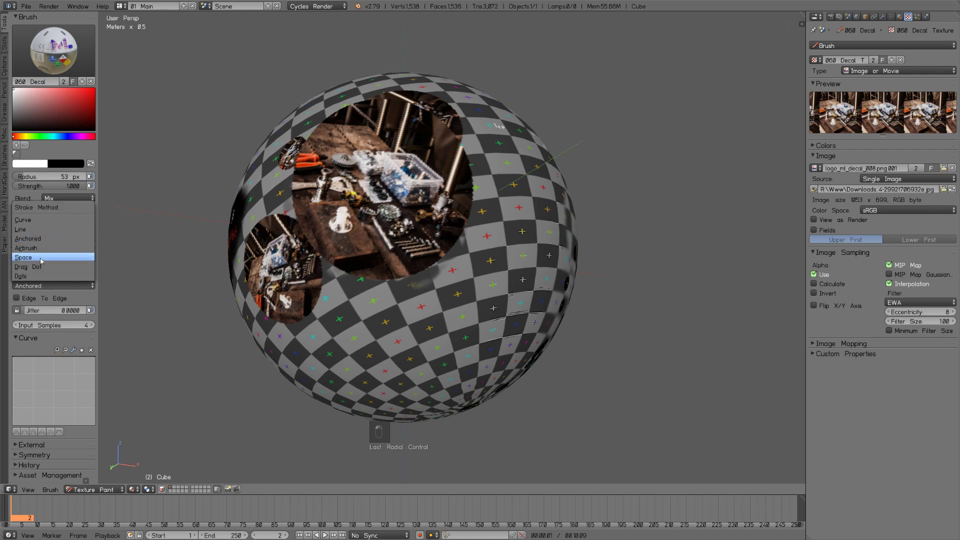
{"action": "left_click", "coordinate": [41, 260]}
{"action": "left_click", "coordinate": [377, 306]}
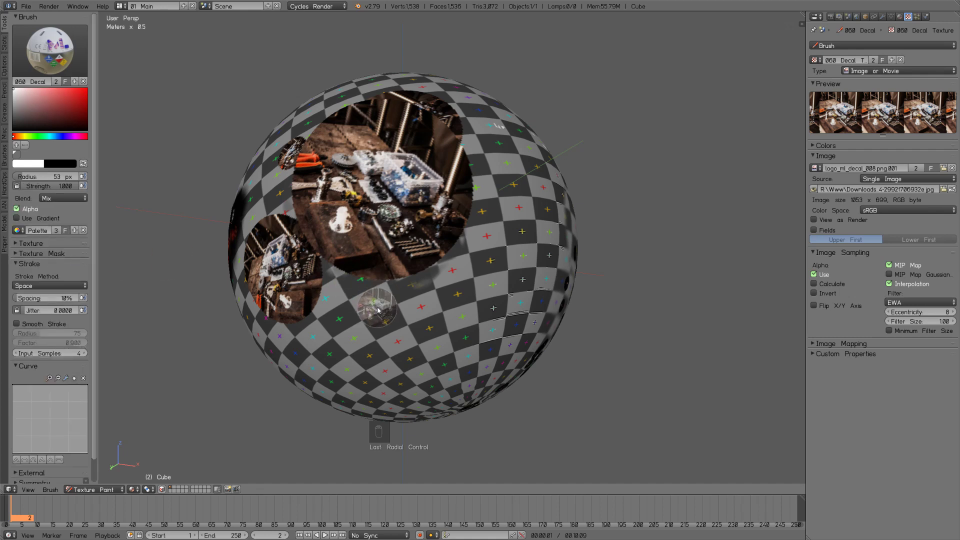
{"action": "left_click", "coordinate": [452, 303]}
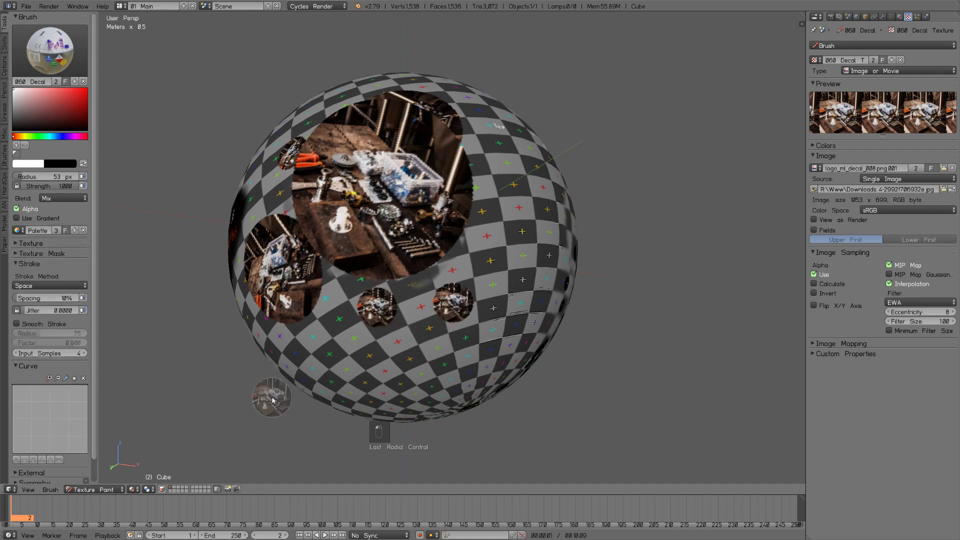
Try smooth stroke and the Dots stroke method on the Decal brush, returning to Space with smoothing off
{"action": "left_click", "coordinate": [36, 287]}
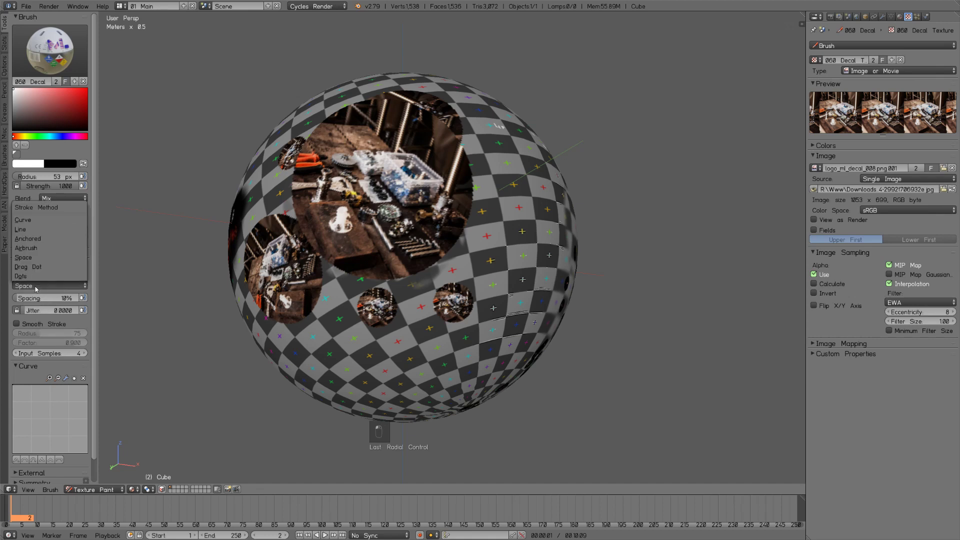
{"action": "left_click", "coordinate": [41, 258]}
{"action": "scroll", "coordinate": [95, 320], "scroll_direction": "down", "scroll_amount": 1}
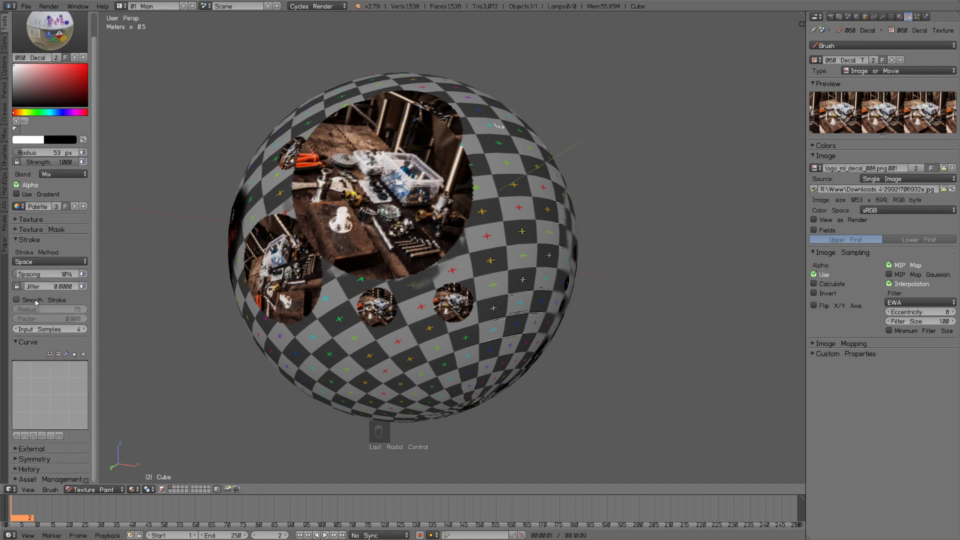
{"action": "left_click", "coordinate": [17, 300]}
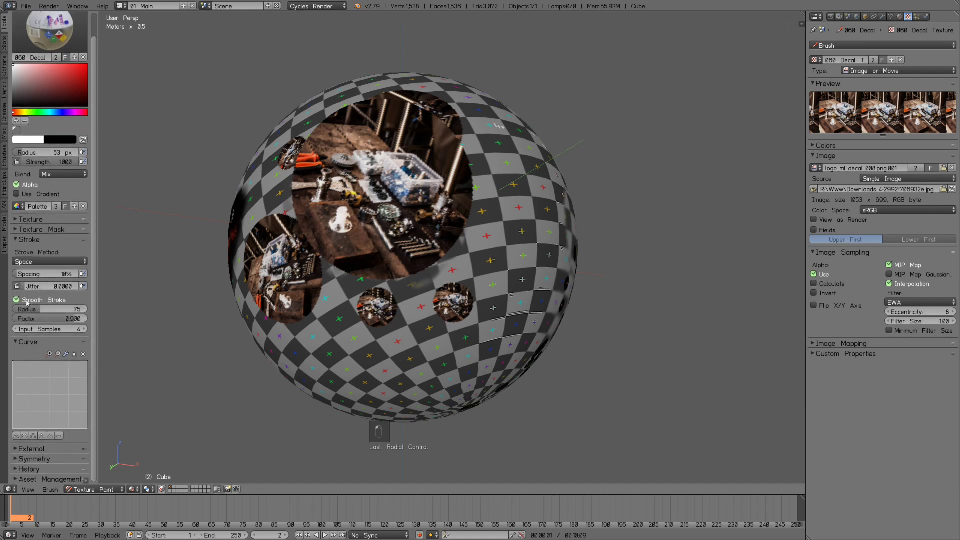
{"action": "left_click", "coordinate": [27, 303]}
{"action": "left_click", "coordinate": [45, 262]}
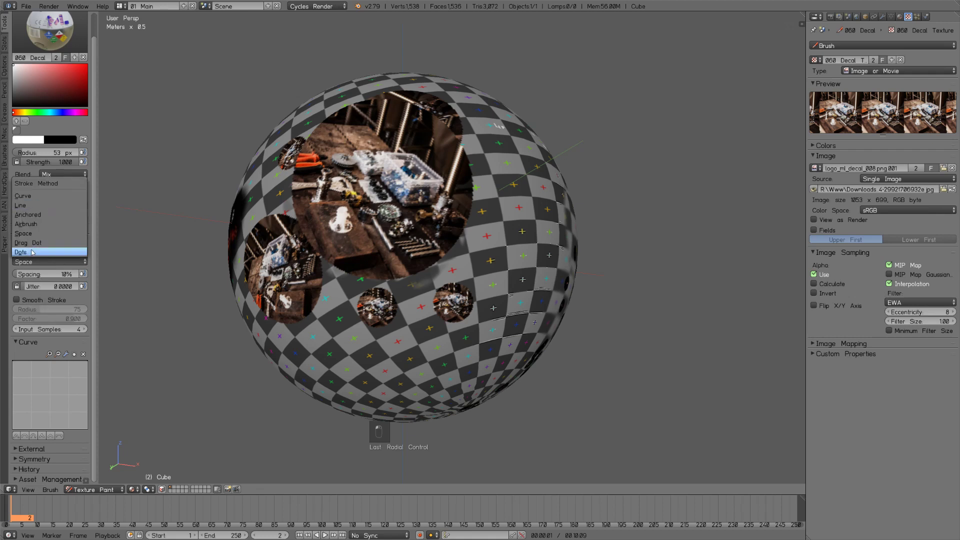
{"action": "left_click", "coordinate": [31, 252]}
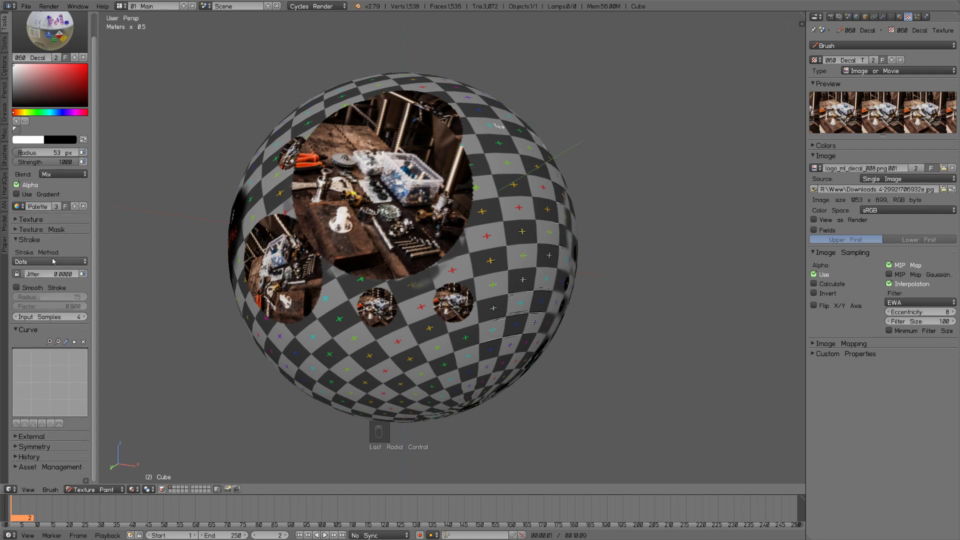
{"action": "left_click", "coordinate": [42, 261]}
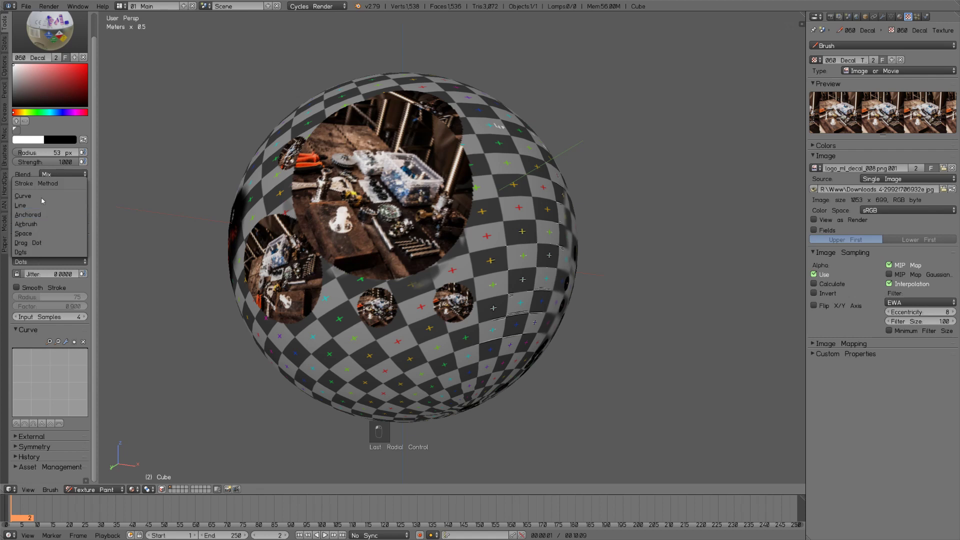
{"action": "left_click", "coordinate": [46, 253]}
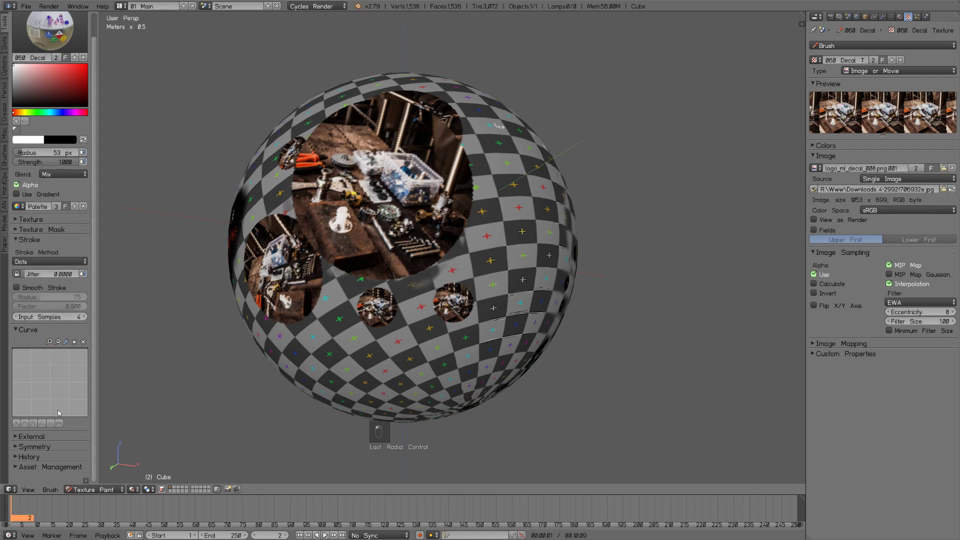
{"action": "left_click", "coordinate": [38, 262]}
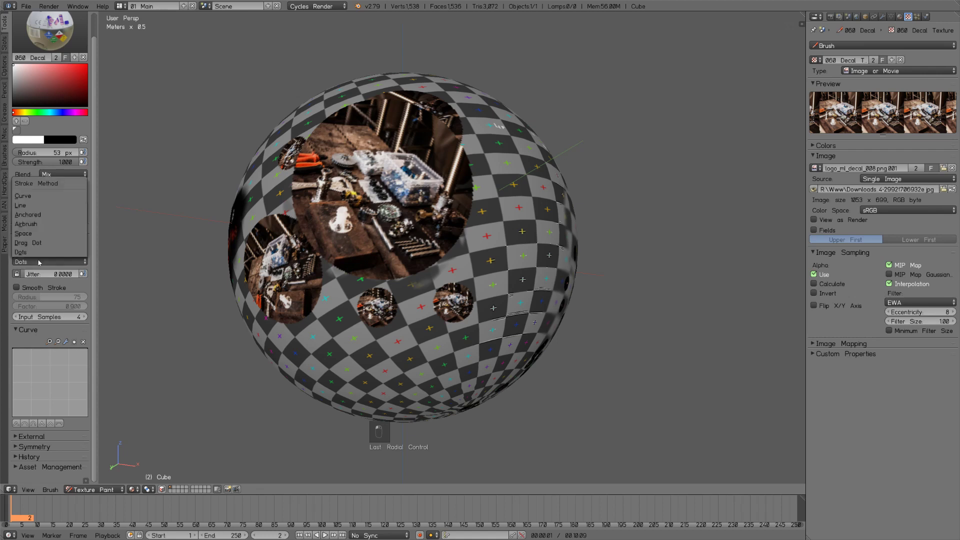
{"action": "left_click", "coordinate": [30, 234]}
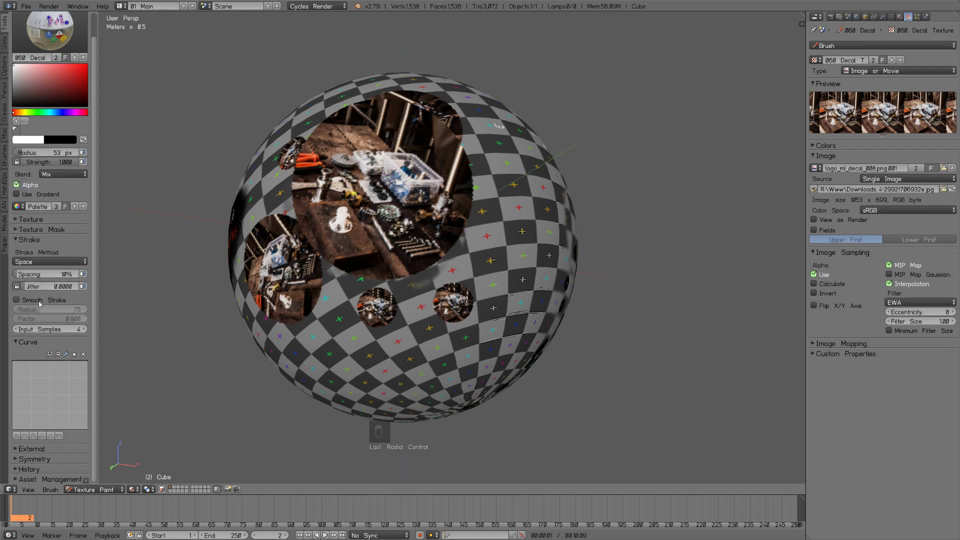
Check the Decal brush's texture mask and expand its texture settings, with the curve settings collapsed
{"action": "left_click", "coordinate": [35, 343]}
{"action": "left_click", "coordinate": [36, 345]}
{"action": "left_click", "coordinate": [35, 344]}
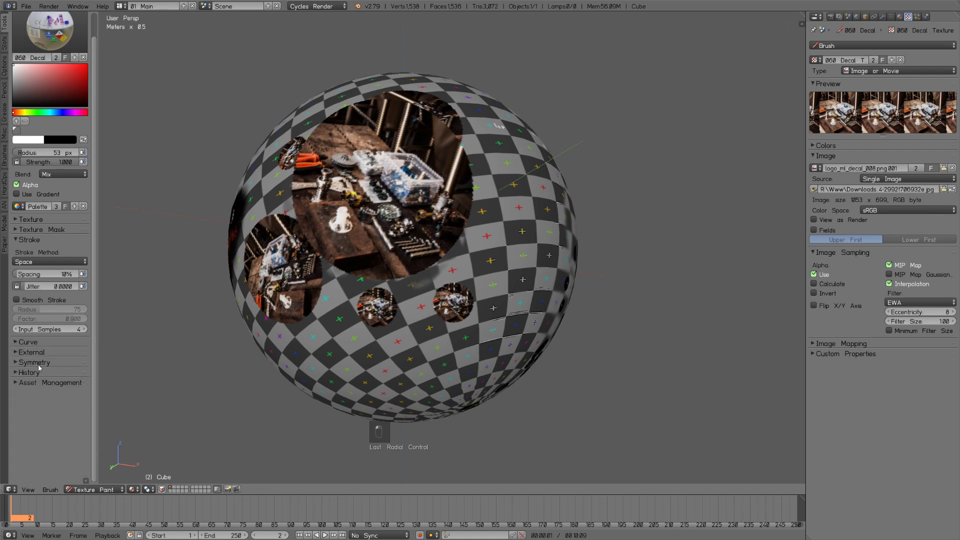
{"action": "left_click", "coordinate": [35, 230]}
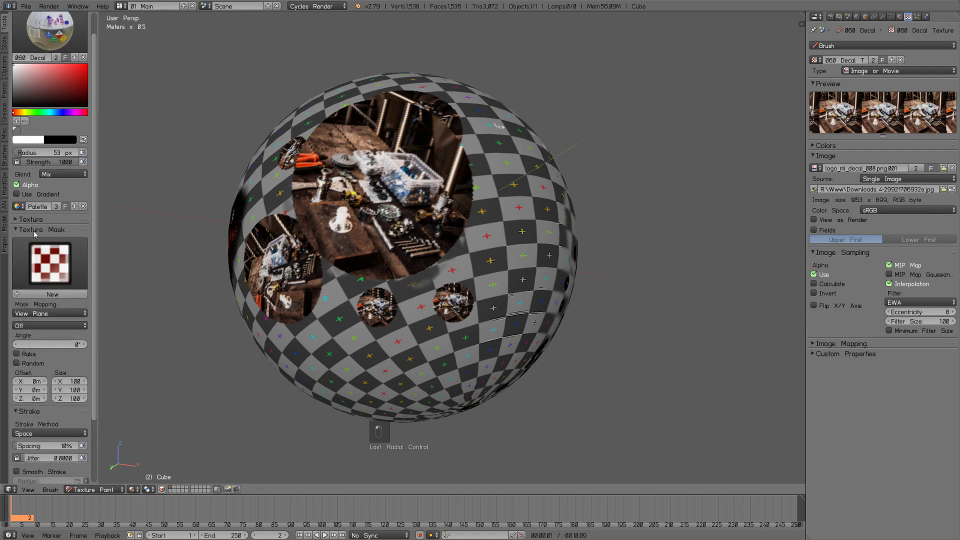
{"action": "left_click", "coordinate": [35, 229]}
{"action": "left_click", "coordinate": [30, 219]}
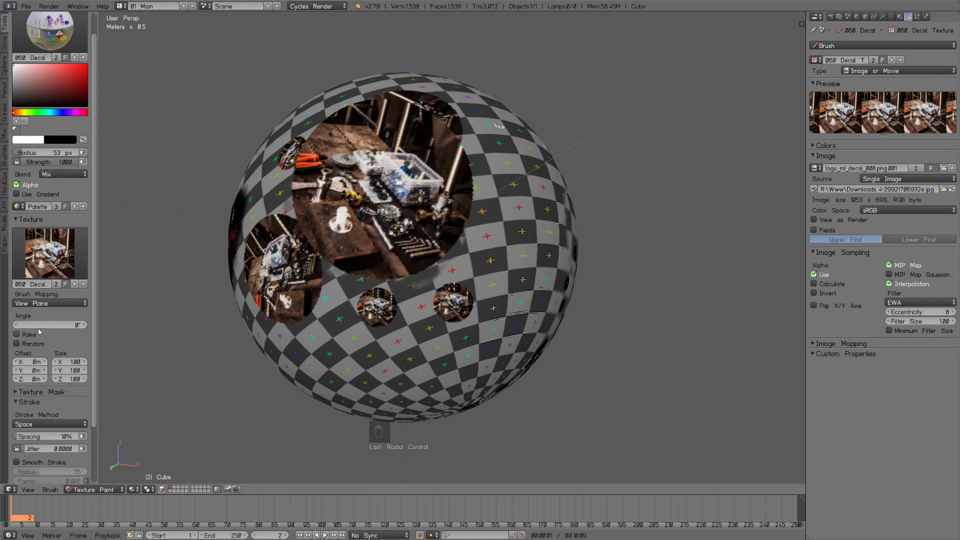
Stamp four small decals at a fixed angle on the sphere between the largest decal and the scattered dabs
{"action": "middle_click_drag", "start_coordinate": [455, 241], "coordinate": [414, 237]}
{"action": "left_click", "coordinate": [414, 236]}
{"action": "left_click", "coordinate": [375, 289]}
{"action": "left_click", "coordinate": [351, 194]}
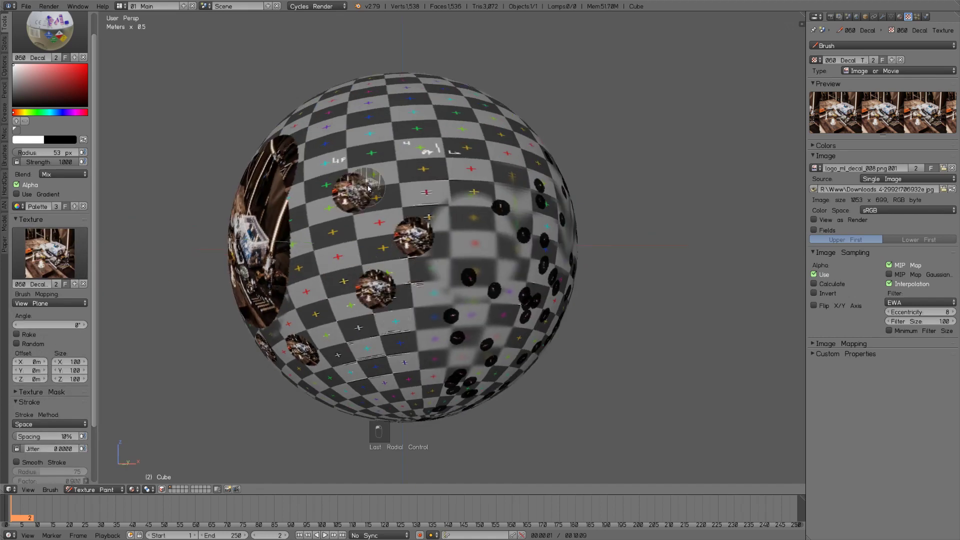
{"action": "left_click", "coordinate": [378, 182]}
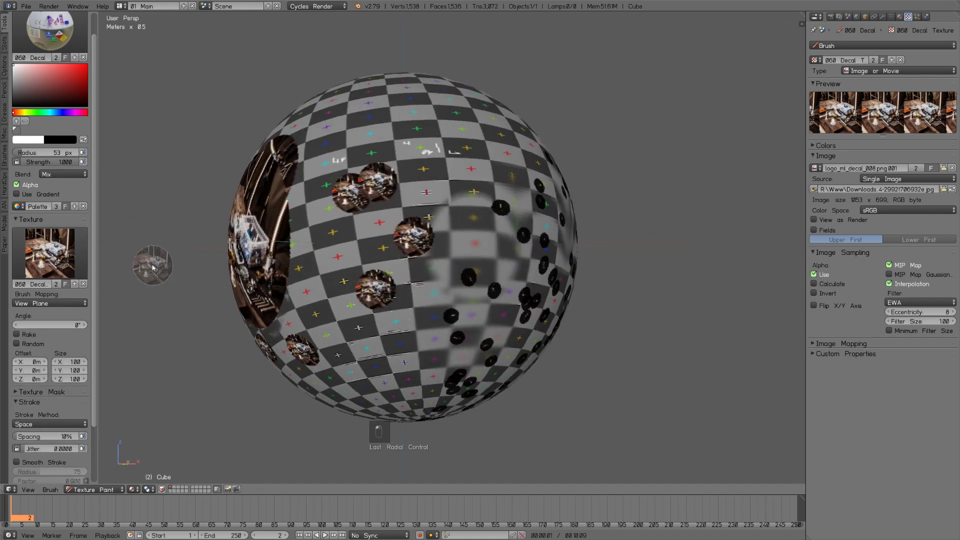
Enable random angle for the Decal brush's texture and stamp six small decals on the sphere's upper area
{"action": "left_click", "coordinate": [27, 344]}
{"action": "middle_click_drag", "start_coordinate": [370, 248], "coordinate": [386, 291]}
{"action": "left_click", "coordinate": [383, 236]}
{"action": "left_click", "coordinate": [447, 256]}
{"action": "left_click", "coordinate": [361, 293]}
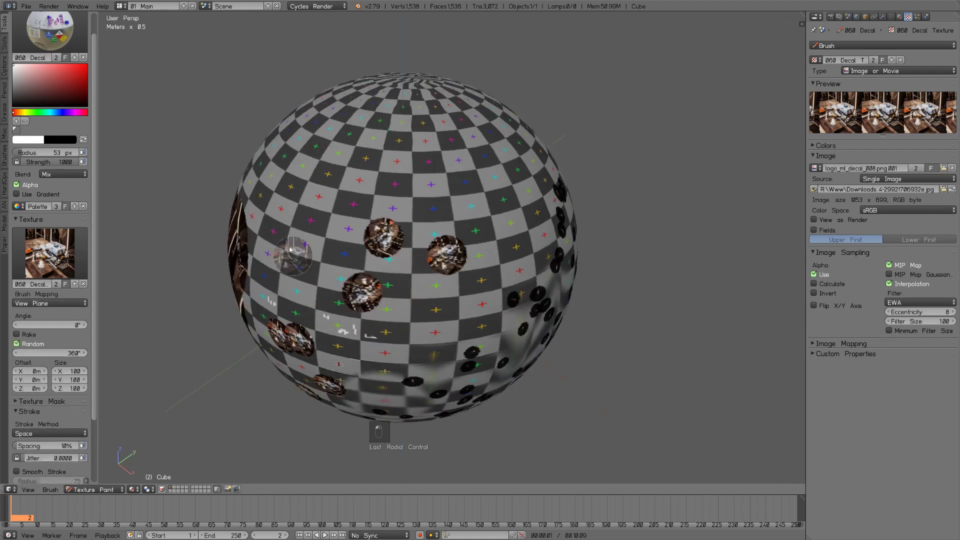
{"action": "left_click", "coordinate": [288, 218]}
{"action": "left_click", "coordinate": [392, 145]}
{"action": "left_click", "coordinate": [344, 245]}
Stamp two more randomly rotated decals on the unpainted checker area above the largest decal
{"action": "middle_click_drag", "start_coordinate": [408, 218], "coordinate": [401, 220]}
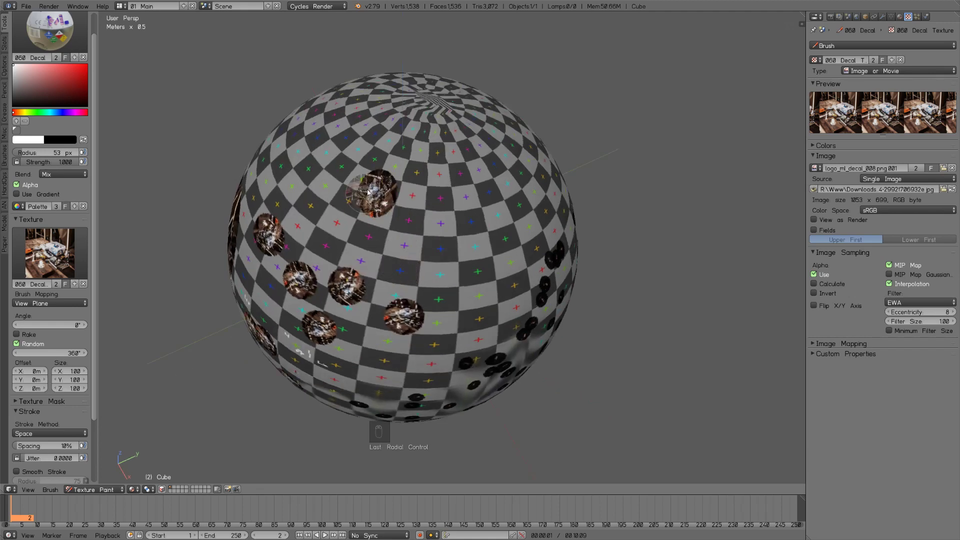
{"action": "middle_click_drag", "start_coordinate": [348, 224], "coordinate": [417, 237]}
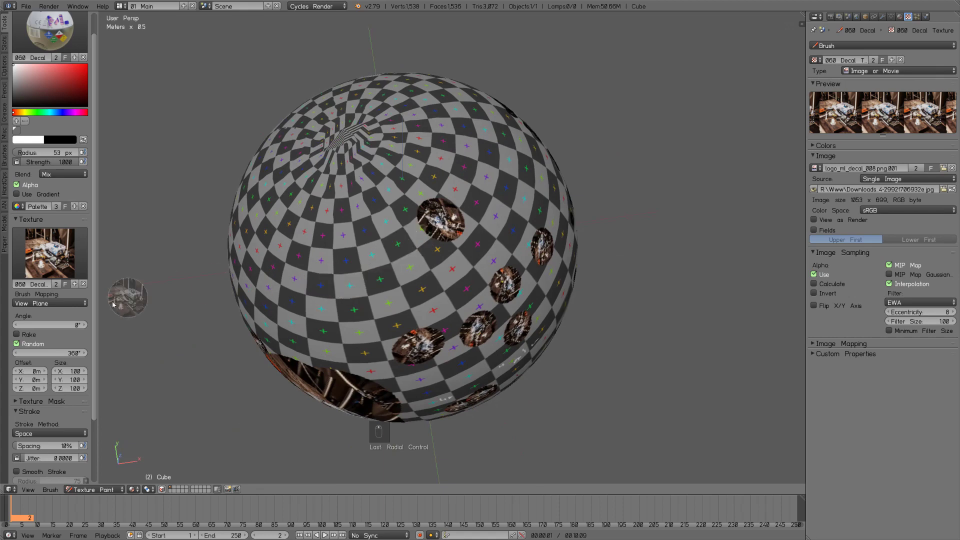
{"action": "middle_click_drag", "start_coordinate": [368, 309], "coordinate": [377, 282]}
{"action": "left_click", "coordinate": [375, 270]}
{"action": "left_click", "coordinate": [326, 289]}
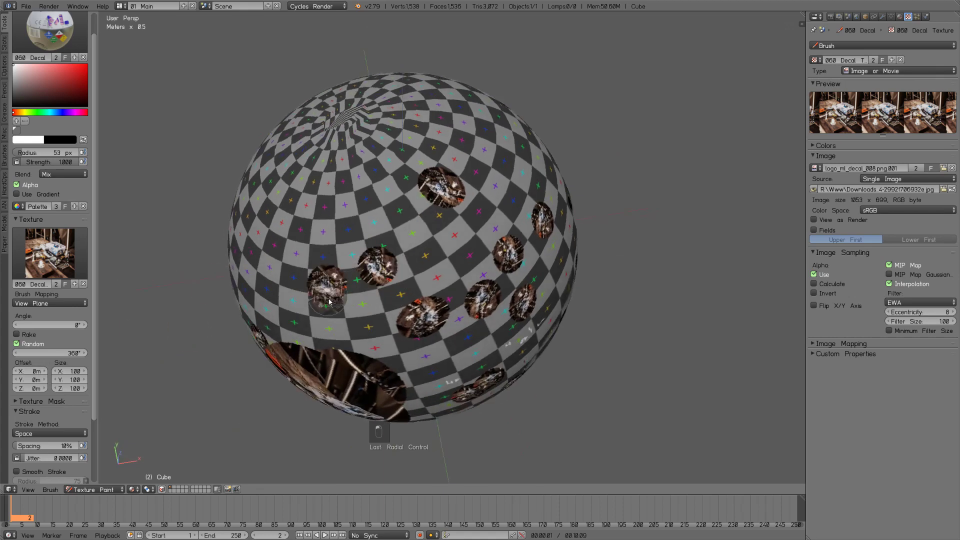
Stamp several more randomly rotated small decals on the sphere between the large decals and the dark bokeh patch
{"action": "middle_click_drag", "start_coordinate": [320, 304], "coordinate": [426, 299]}
{"action": "left_click", "coordinate": [389, 301]}
{"action": "left_click", "coordinate": [342, 323]}
{"action": "left_click", "coordinate": [335, 257]}
{"action": "left_click", "coordinate": [373, 235]}
{"action": "left_click", "coordinate": [391, 269]}
{"action": "left_click", "coordinate": [450, 304]}
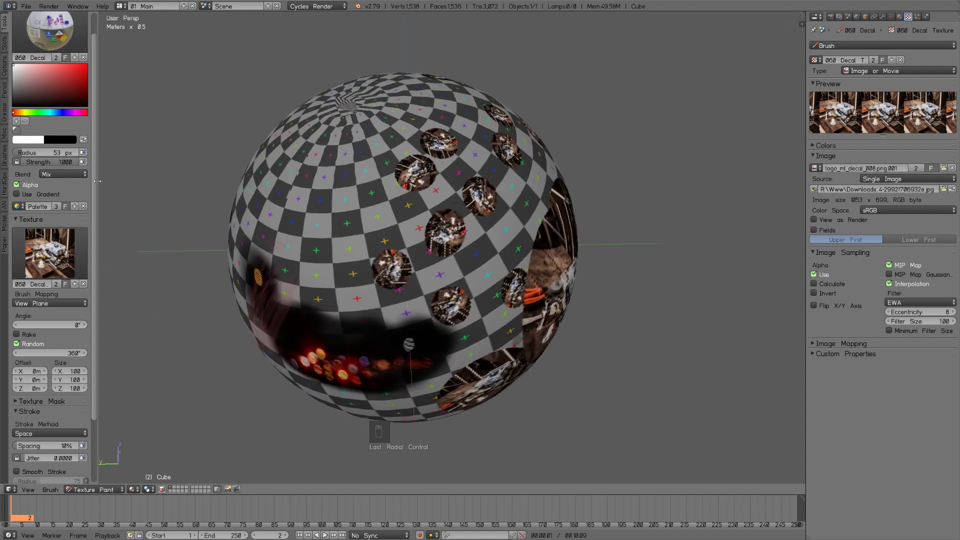
Switch to the 050 Stencil brush and enlarge its wood stencil until it covers the whole sphere
{"action": "scroll", "coordinate": [85, 130], "scroll_direction": "up", "scroll_amount": 2}
{"action": "left_click", "coordinate": [68, 61]}
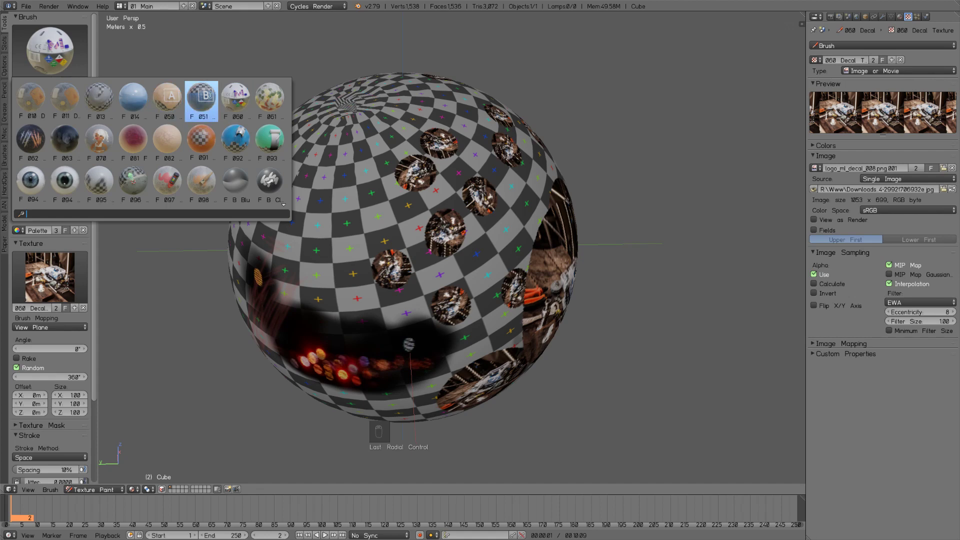
{"action": "left_click", "coordinate": [168, 97]}
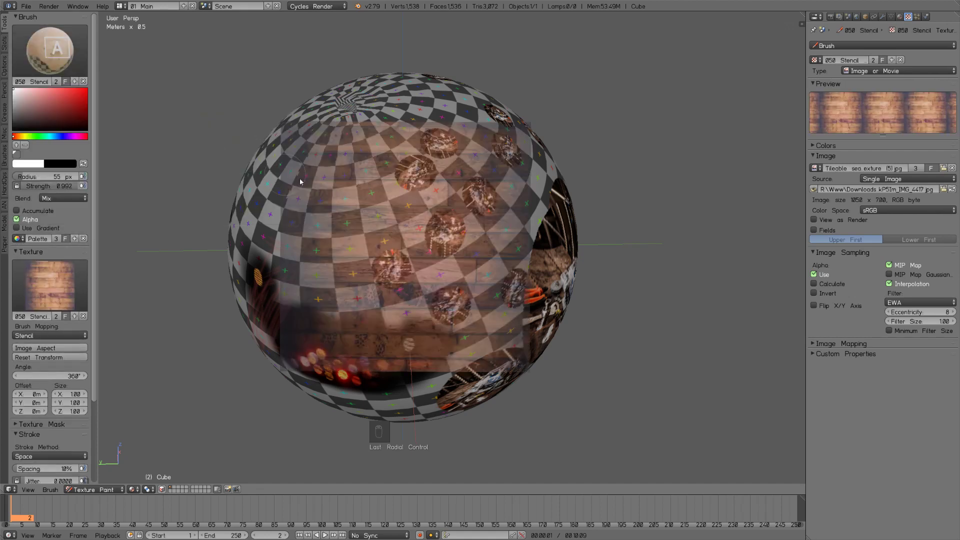
{"action": "right_click_drag", "start_coordinate": [468, 303], "coordinate": [509, 313], "text": "shift"}
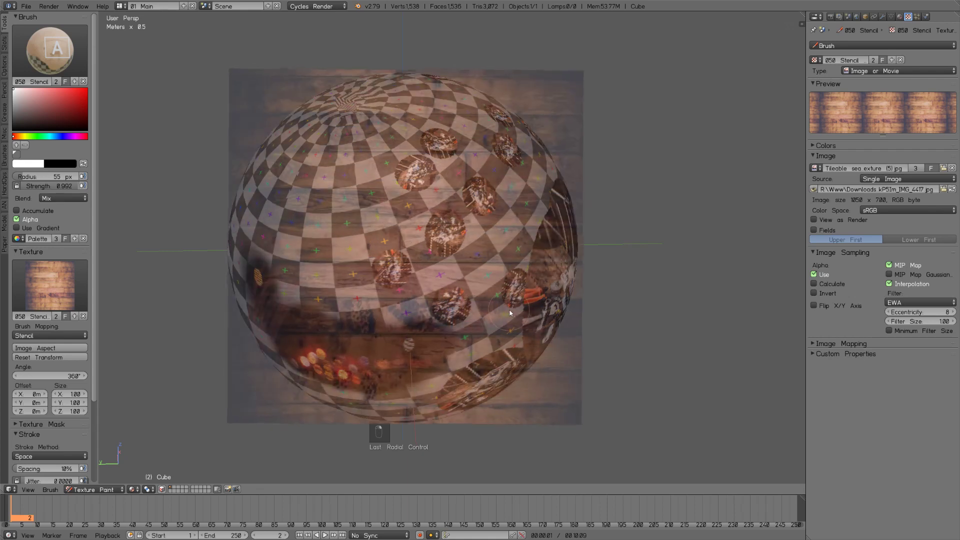
Paint a patch of wood planks through the stencil on the checker area between the black dabs and the bokeh patch
{"action": "key", "text": "shift+f"}
{"action": "left_click", "coordinate": [388, 266]}
{"action": "middle_click_drag", "start_coordinate": [395, 283], "coordinate": [379, 246]}
{"action": "mouse_move", "coordinate": [337, 225]}
{"action": "left_mouse_down"}
{"action": "mouse_move", "coordinate": [348, 281]}
{"action": "mouse_move", "coordinate": [423, 210]}
{"action": "mouse_move", "coordinate": [448, 233]}
{"action": "mouse_move", "coordinate": [407, 310]}
{"action": "mouse_move", "coordinate": [472, 231]}
{"action": "mouse_move", "coordinate": [493, 247]}
{"action": "mouse_move", "coordinate": [452, 313]}
{"action": "left_mouse_up"}
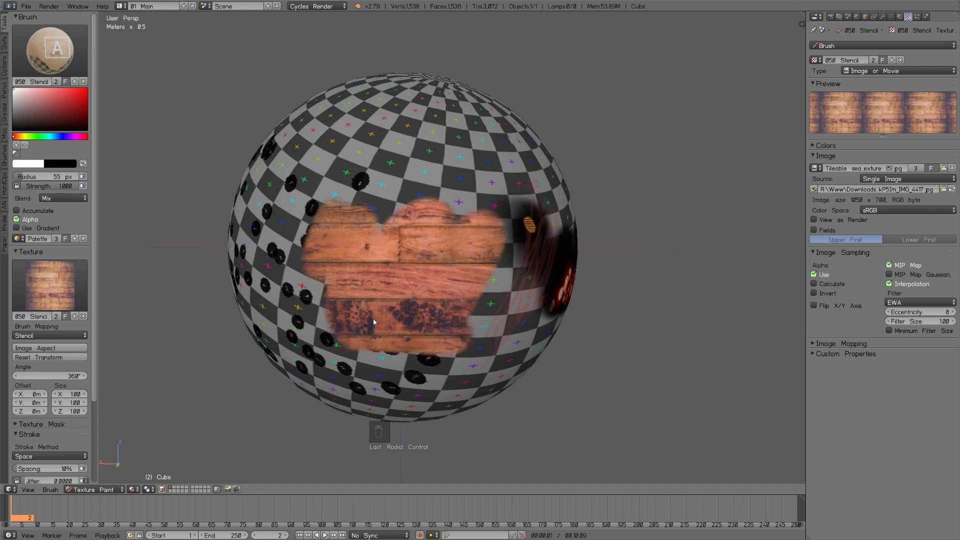
{"action": "left_click_drag", "start_coordinate": [373, 322], "coordinate": [374, 326]}
{"action": "middle_click_drag", "start_coordinate": [381, 359], "coordinate": [406, 320]}
{"action": "mouse_move", "coordinate": [411, 280]}
{"action": "left_mouse_down"}
{"action": "mouse_move", "coordinate": [342, 281]}
{"action": "mouse_move", "coordinate": [372, 283]}
{"action": "left_mouse_up"}
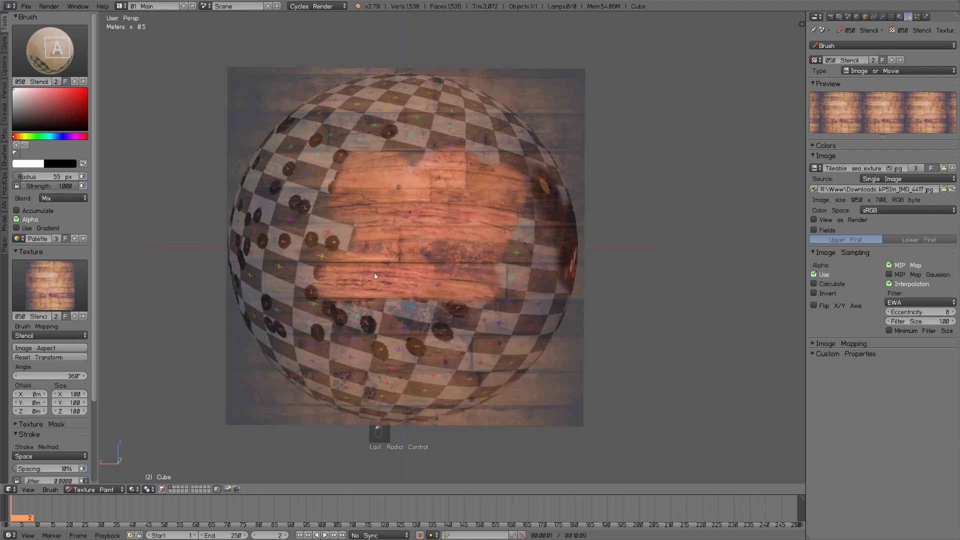
Set the stencil brush strength to 0.659 and extend the wood patch toward the black dabs
{"action": "key", "text": "shift+f"}
{"action": "left_click", "coordinate": [400, 257]}
{"action": "left_click_drag", "start_coordinate": [368, 242], "coordinate": [321, 235]}
{"action": "mouse_move", "coordinate": [327, 239]}
{"action": "left_mouse_down"}
{"action": "mouse_move", "coordinate": [319, 248]}
{"action": "mouse_move", "coordinate": [330, 206]}
{"action": "left_mouse_up"}
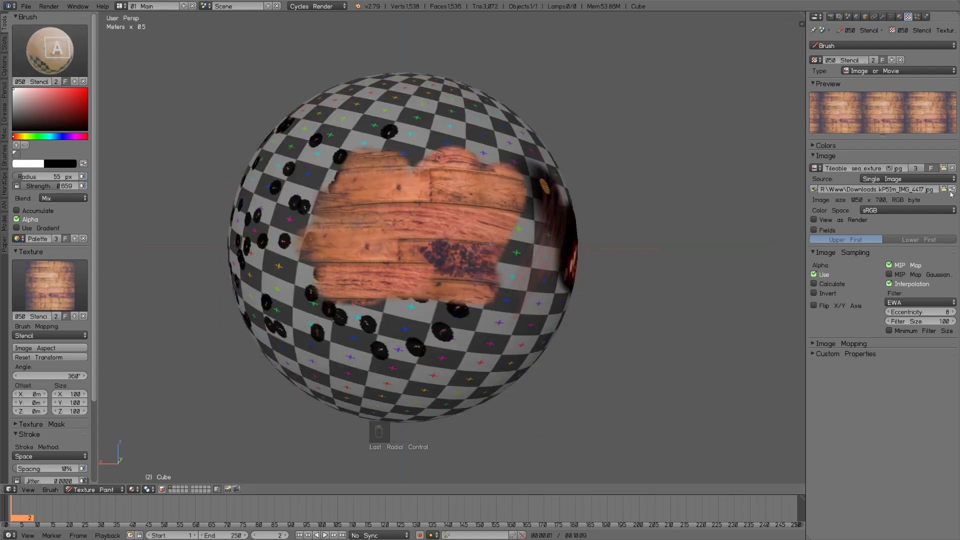
Pick the 051 Stencil brush, swap to 050 Stencil and return to the 051 concrete stencil
{"action": "left_click", "coordinate": [50, 50]}
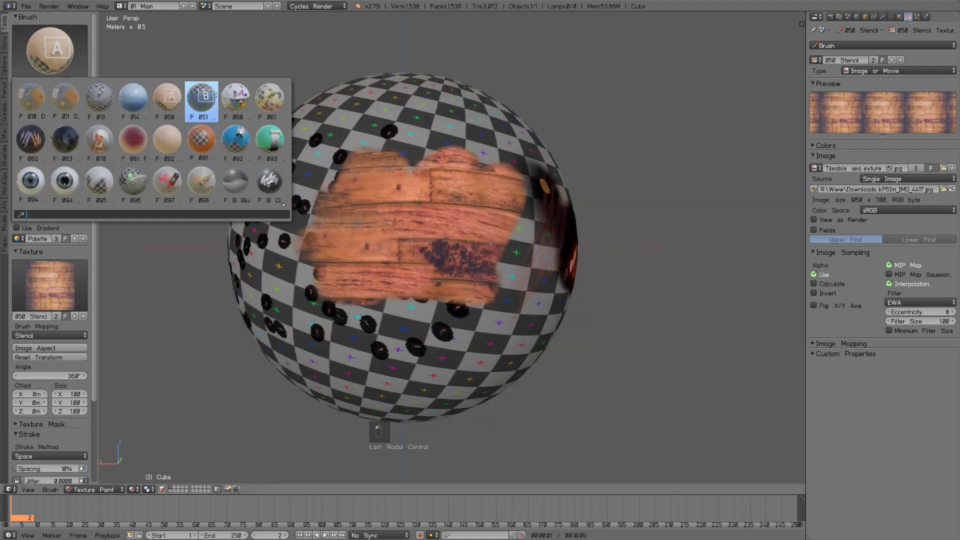
{"action": "left_click", "coordinate": [200, 98]}
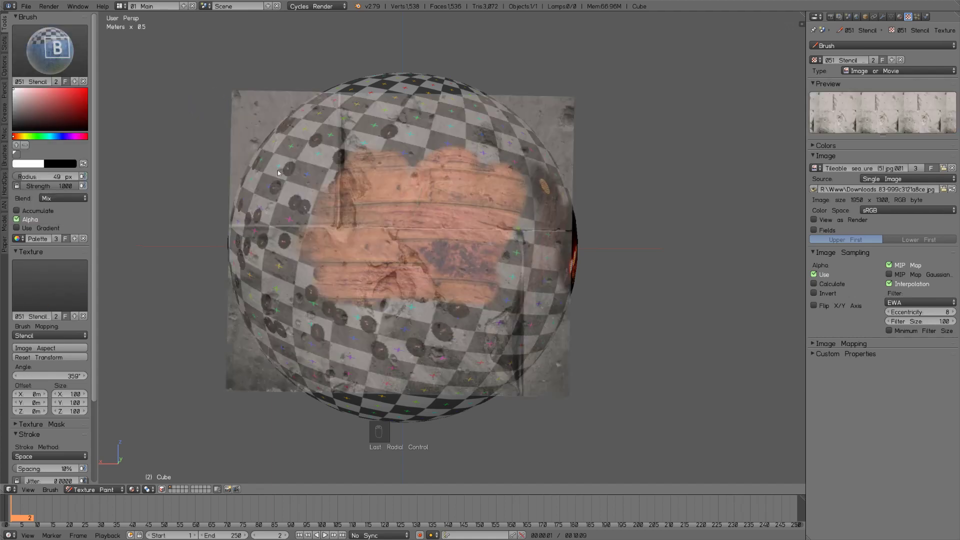
{"action": "key", "text": "5"}
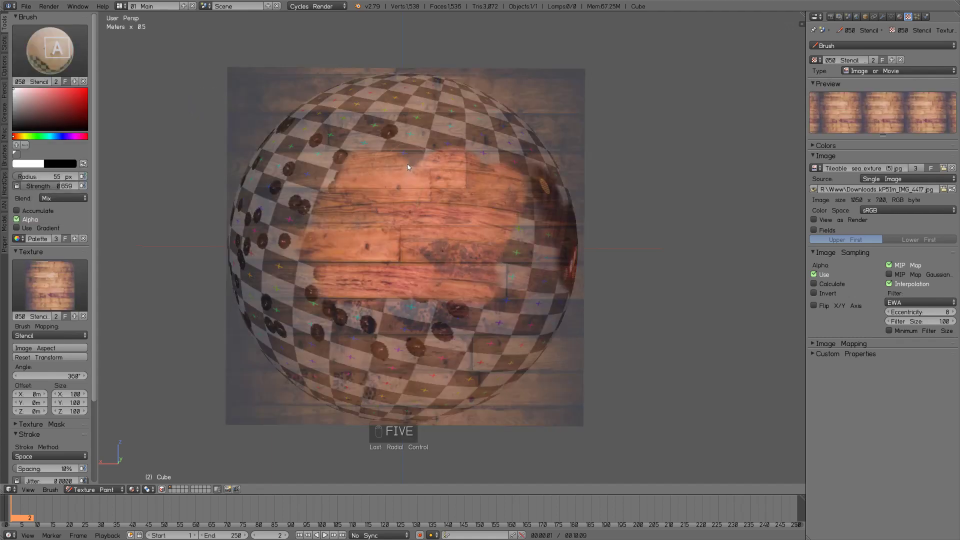
{"action": "key", "text": "6"}
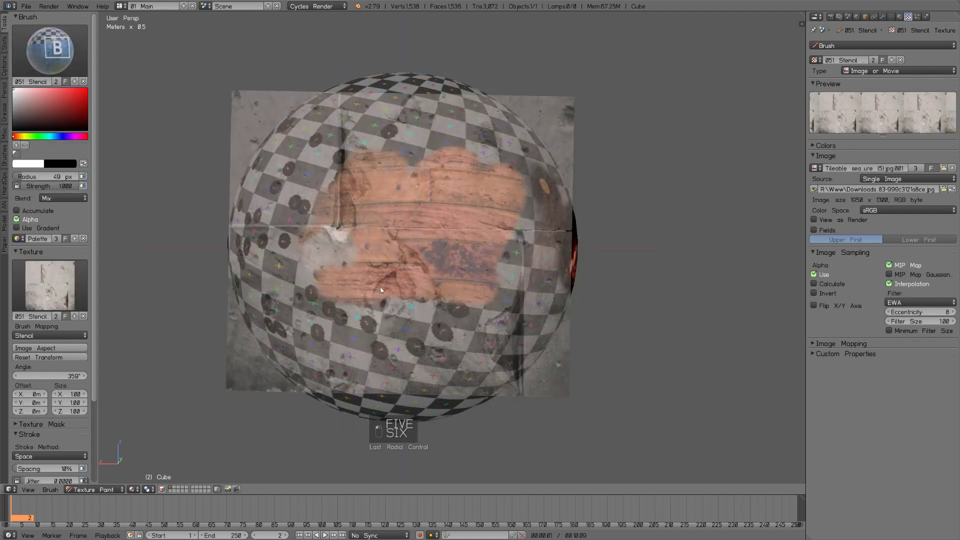
Set the 051 Stencil brush radius to 95 px and paint concrete around the lower edge of the wood patch
{"action": "key", "text": "shift+f"}
{"action": "left_click", "coordinate": [385, 303]}
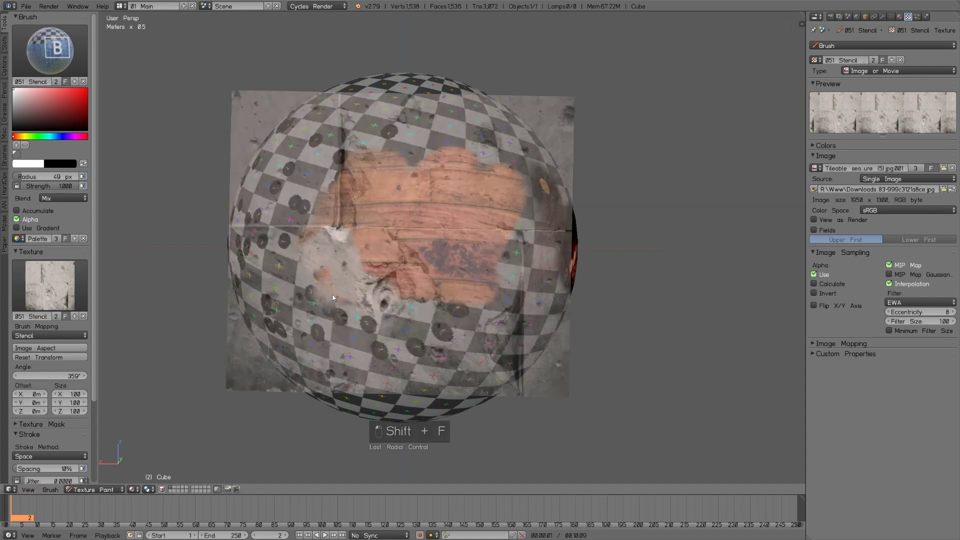
{"action": "key", "text": "f"}
{"action": "left_click", "coordinate": [328, 316]}
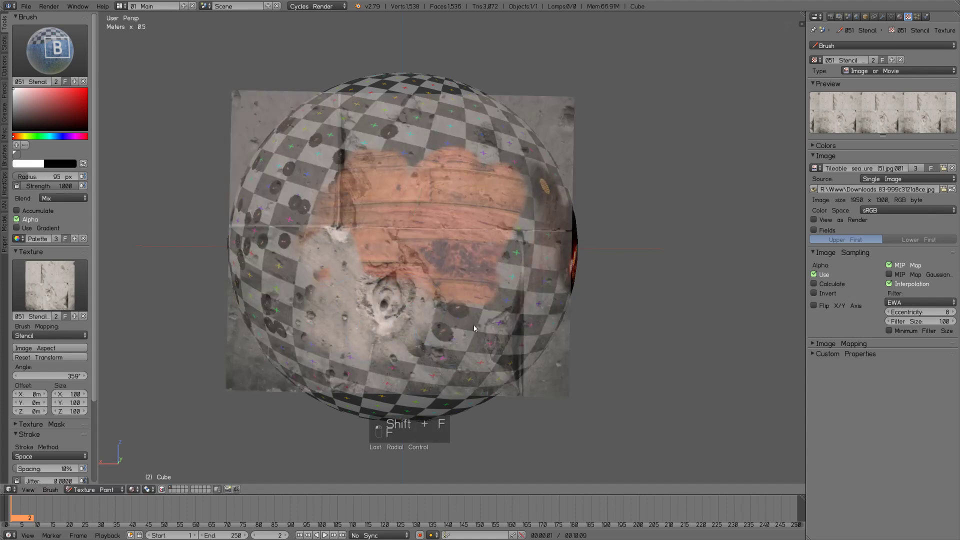
Paint concrete through the stencil over the dark bokeh patch and the checker area below it
{"action": "middle_click_drag", "start_coordinate": [474, 328], "coordinate": [342, 216]}
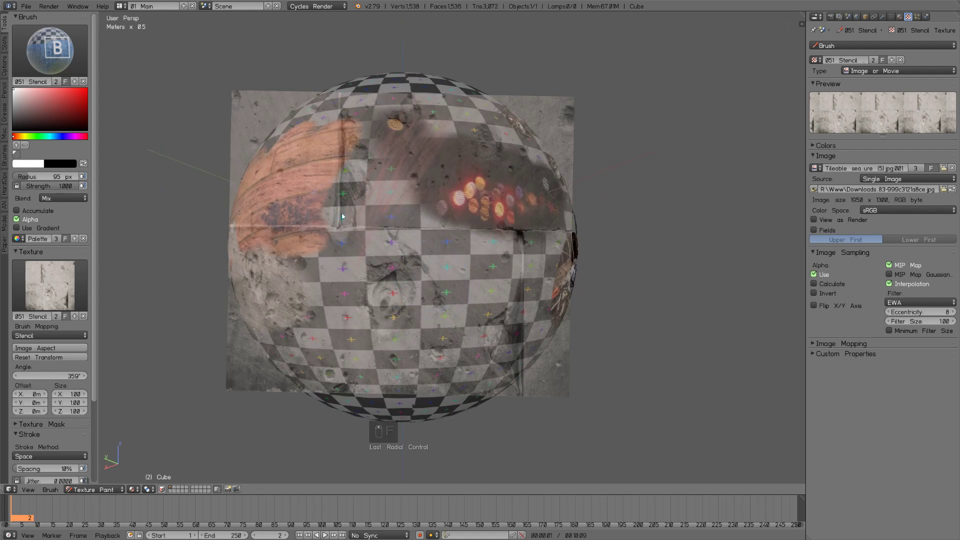
{"action": "mouse_move", "coordinate": [342, 216]}
{"action": "left_mouse_down"}
{"action": "mouse_move", "coordinate": [520, 223]}
{"action": "mouse_move", "coordinate": [349, 184]}
{"action": "left_mouse_up"}
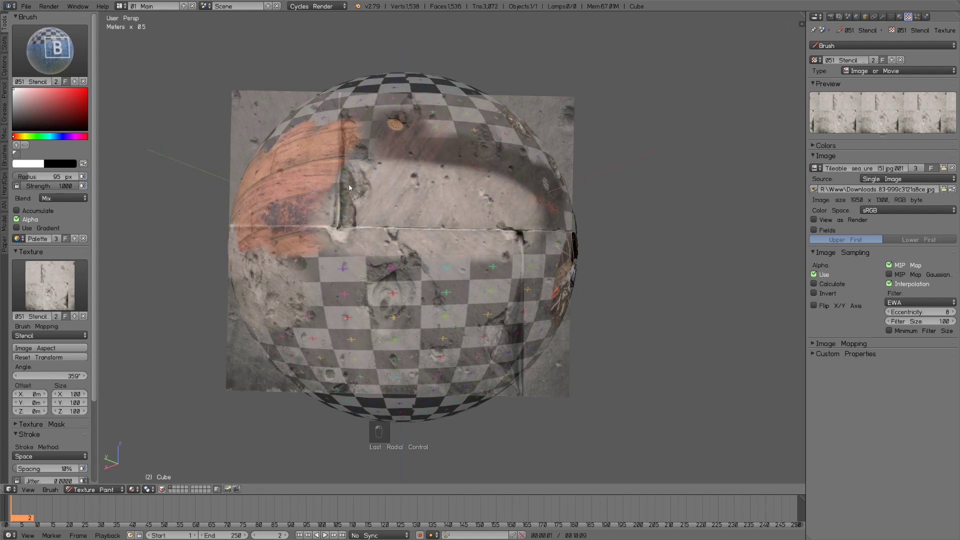
{"action": "left_click_drag", "start_coordinate": [407, 152], "coordinate": [529, 182]}
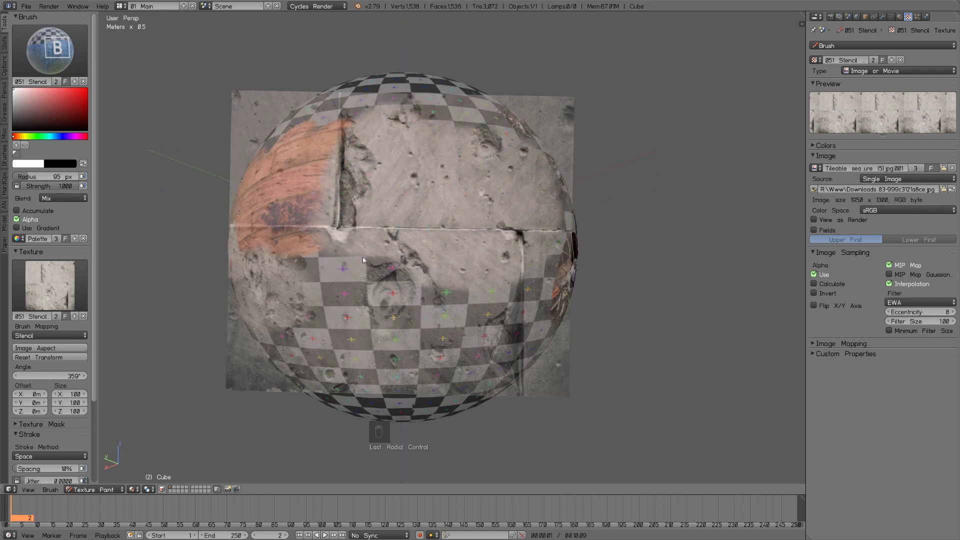
{"action": "mouse_move", "coordinate": [363, 257]}
{"action": "left_mouse_down"}
{"action": "mouse_move", "coordinate": [304, 286]}
{"action": "mouse_move", "coordinate": [446, 331]}
{"action": "mouse_move", "coordinate": [326, 340]}
{"action": "mouse_move", "coordinate": [380, 314]}
{"action": "left_mouse_up"}
Rotate the concrete stencil to 16.2° and reposition it over the side of the sphere with the large decals
{"action": "middle_click_drag", "start_coordinate": [492, 298], "coordinate": [430, 296]}
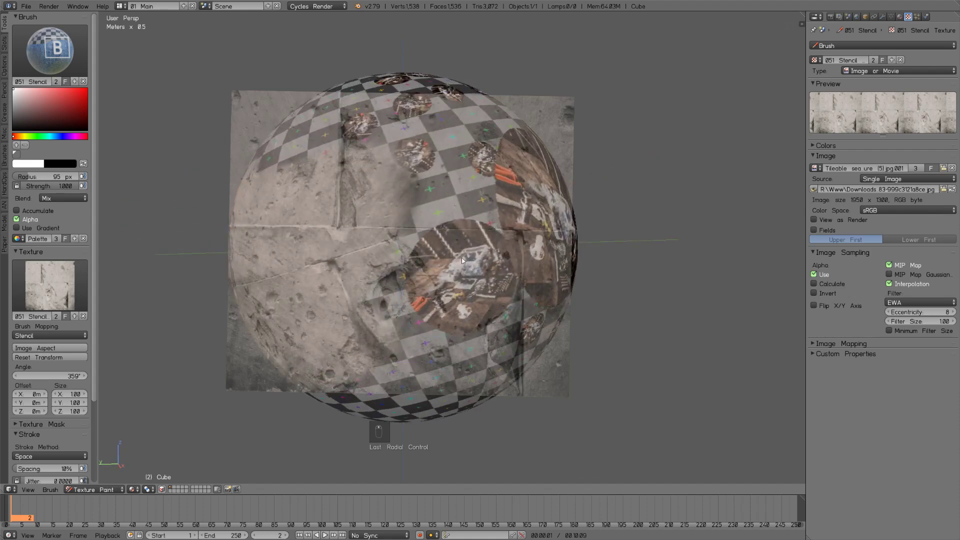
{"action": "right_click_drag", "start_coordinate": [574, 184], "coordinate": [561, 115], "text": "ctrl"}
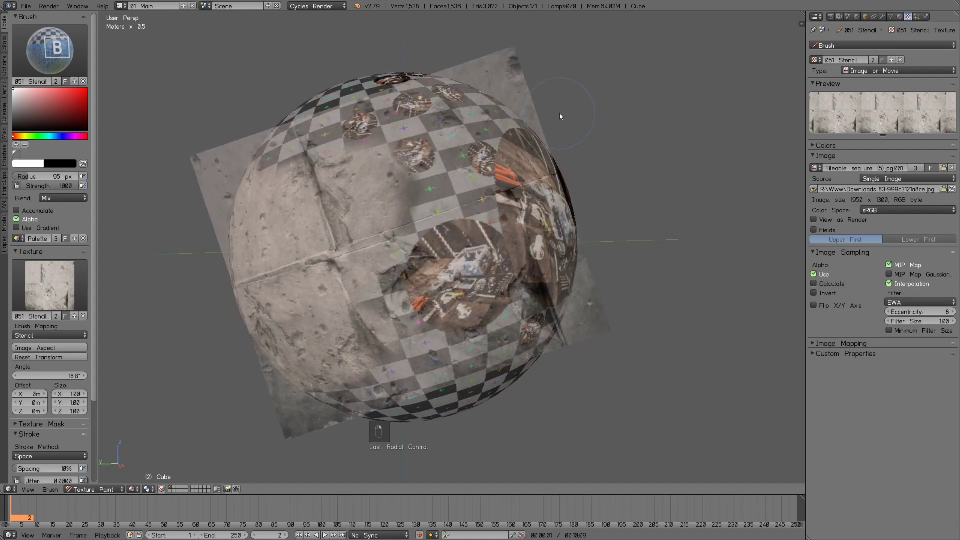
{"action": "right_click_drag", "start_coordinate": [538, 202], "coordinate": [560, 204]}
{"action": "right_click_drag", "start_coordinate": [504, 249], "coordinate": [489, 234]}
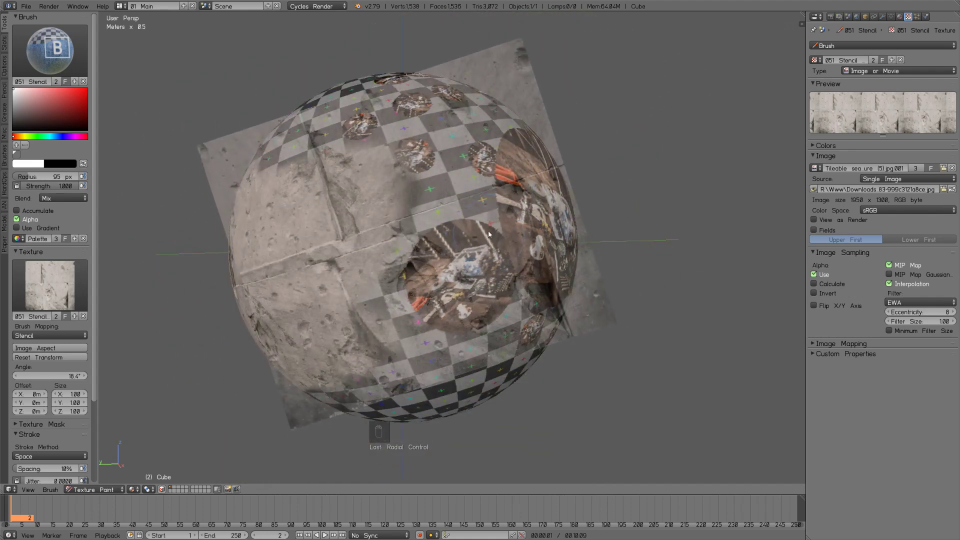
{"action": "right_click_drag", "start_coordinate": [572, 247], "coordinate": [552, 327], "text": "ctrl"}
Undo a trial concrete stroke, enlarge and shift the tilted stencil, and paint concrete over the large round decal
{"action": "left_click_drag", "start_coordinate": [380, 200], "coordinate": [465, 310]}
{"action": "key", "text": "ctrl+z"}
{"action": "right_click_drag", "start_coordinate": [551, 333], "coordinate": [547, 335], "text": "shift"}
{"action": "mouse_move", "coordinate": [547, 335]}
{"action": "right_mouse_down"}
{"action": "mouse_move", "coordinate": [574, 280]}
{"action": "mouse_move", "coordinate": [557, 329]}
{"action": "mouse_move", "coordinate": [593, 265]}
{"action": "mouse_move", "coordinate": [602, 283]}
{"action": "right_mouse_up"}
{"action": "left_click_drag", "start_coordinate": [414, 234], "coordinate": [472, 216]}
{"action": "left_click_drag", "start_coordinate": [391, 195], "coordinate": [372, 169]}
{"action": "mouse_move", "coordinate": [462, 181]}
{"action": "left_mouse_down"}
{"action": "mouse_move", "coordinate": [445, 321]}
{"action": "mouse_move", "coordinate": [365, 351]}
{"action": "mouse_move", "coordinate": [470, 372]}
{"action": "mouse_move", "coordinate": [502, 241]}
{"action": "left_mouse_up"}
Move the tilted concrete stencil lower and paint more concrete over the lowest small decals and nearby checkers
{"action": "middle_click_drag", "start_coordinate": [522, 275], "coordinate": [519, 370]}
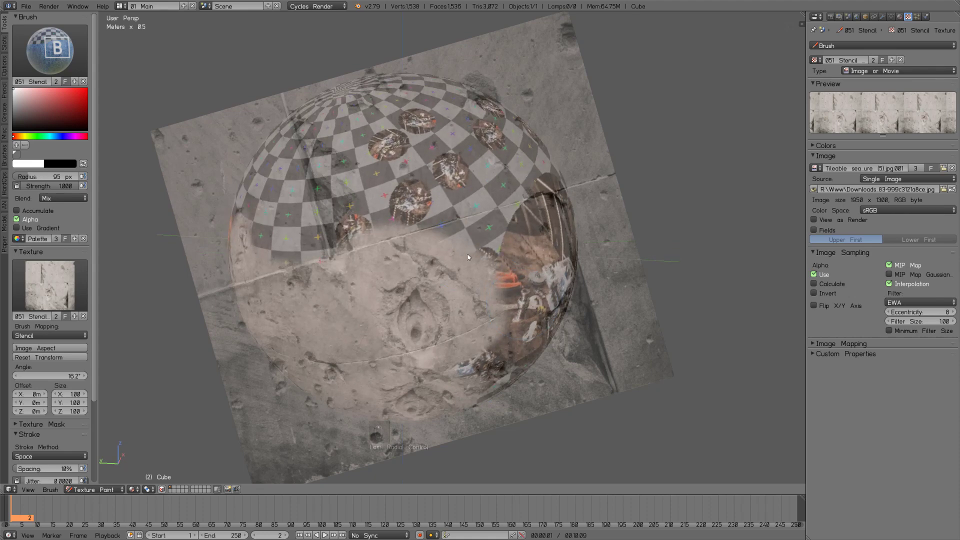
{"action": "right_click_drag", "start_coordinate": [457, 256], "coordinate": [461, 384]}
{"action": "mouse_move", "coordinate": [515, 234]}
{"action": "right_mouse_down"}
{"action": "mouse_move", "coordinate": [450, 237]}
{"action": "mouse_move", "coordinate": [394, 199]}
{"action": "right_mouse_up"}
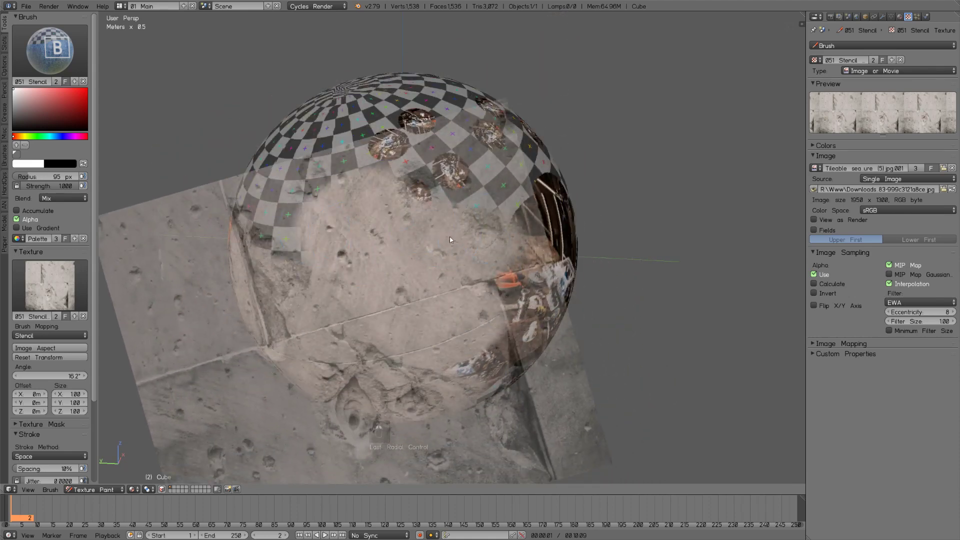
Switch back to the 050 Stencil brush and place its wood stencil over the unpainted checkers, rotated to 5.9°
{"action": "mouse_move", "coordinate": [423, 323]}
{"action": "middle_mouse_down"}
{"action": "mouse_move", "coordinate": [495, 303]}
{"action": "mouse_move", "coordinate": [461, 346]}
{"action": "middle_mouse_up"}
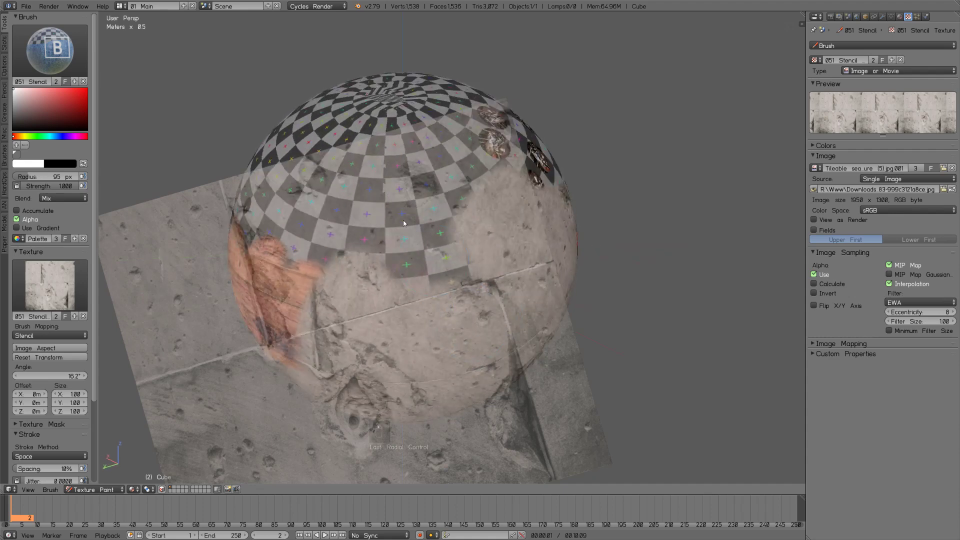
{"action": "key", "text": "5"}
{"action": "right_click_drag", "start_coordinate": [503, 271], "coordinate": [460, 286]}
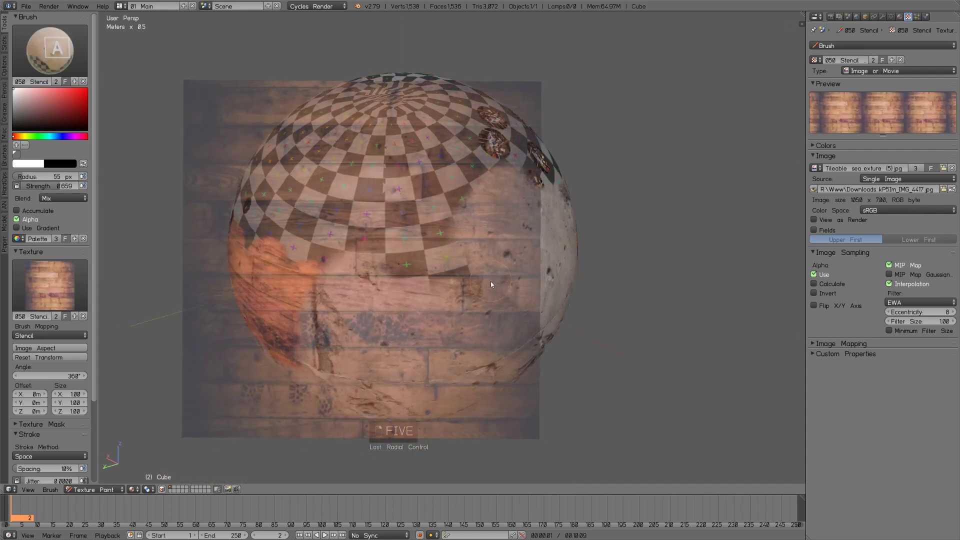
{"action": "right_click_drag", "start_coordinate": [493, 314], "coordinate": [530, 321], "text": "ctrl"}
Paint wood planks along the upper edge of the concrete, joining them to the existing wood patch
{"action": "left_click_drag", "start_coordinate": [429, 241], "coordinate": [382, 264]}
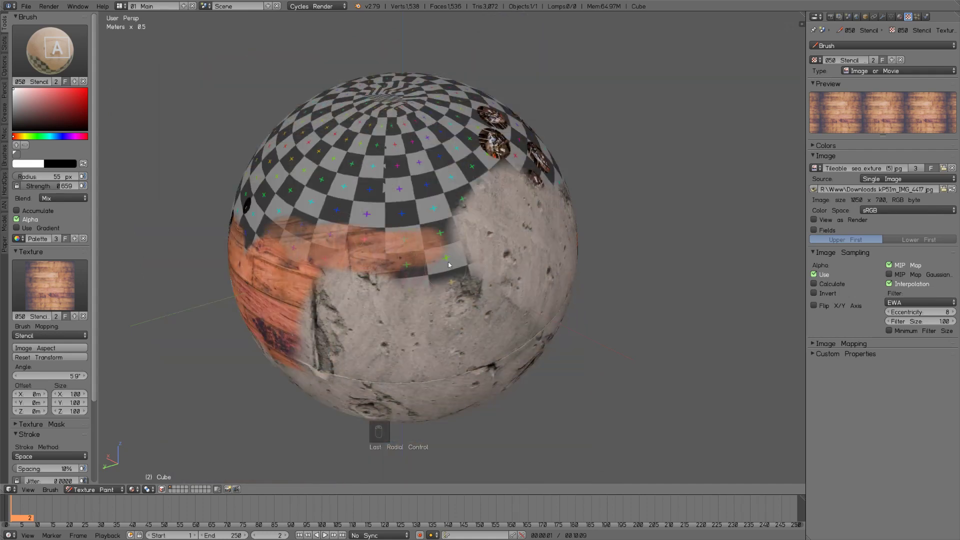
{"action": "mouse_move", "coordinate": [439, 271]}
{"action": "left_mouse_down"}
{"action": "mouse_move", "coordinate": [395, 242]}
{"action": "mouse_move", "coordinate": [319, 247]}
{"action": "left_mouse_up"}
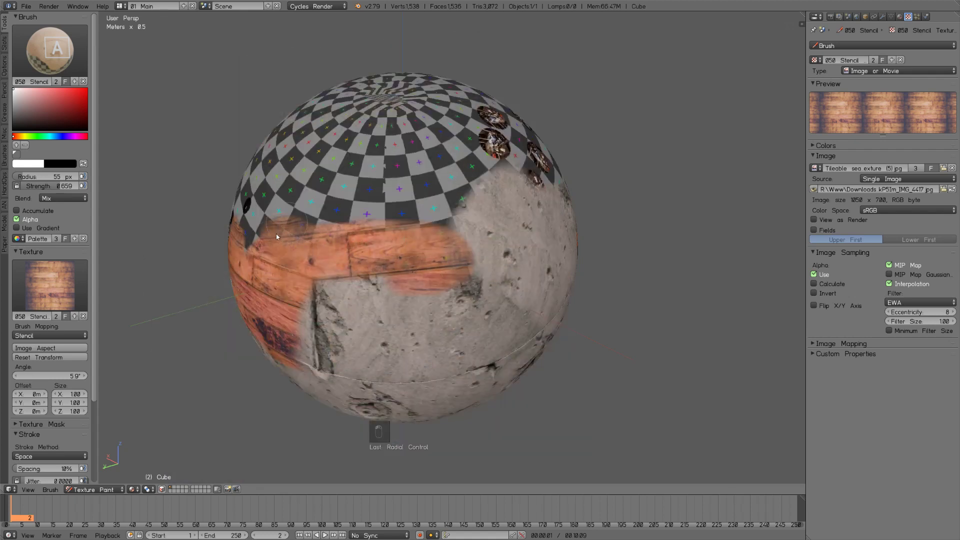
{"action": "left_click_drag", "start_coordinate": [439, 221], "coordinate": [451, 215]}
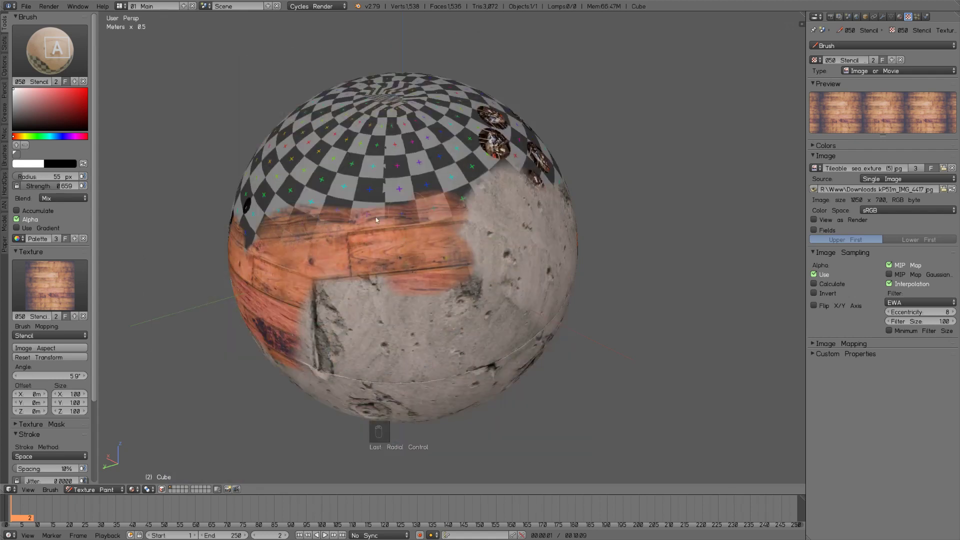
{"action": "mouse_move", "coordinate": [376, 217]}
{"action": "left_mouse_down"}
{"action": "mouse_move", "coordinate": [322, 223]}
{"action": "mouse_move", "coordinate": [342, 221]}
{"action": "left_mouse_up"}
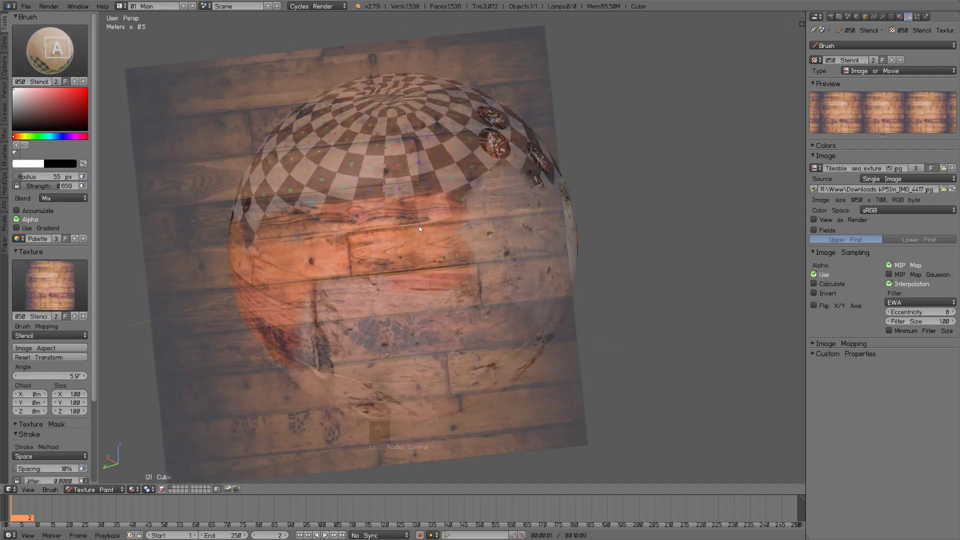
{"action": "left_click", "coordinate": [50, 50]}
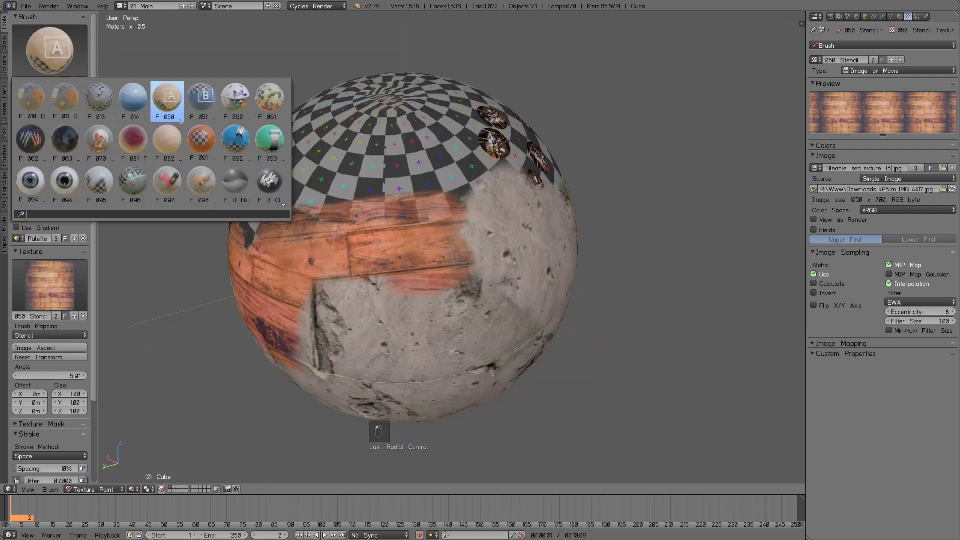
{"action": "left_click_drag", "start_coordinate": [287, 221], "coordinate": [372, 207]}
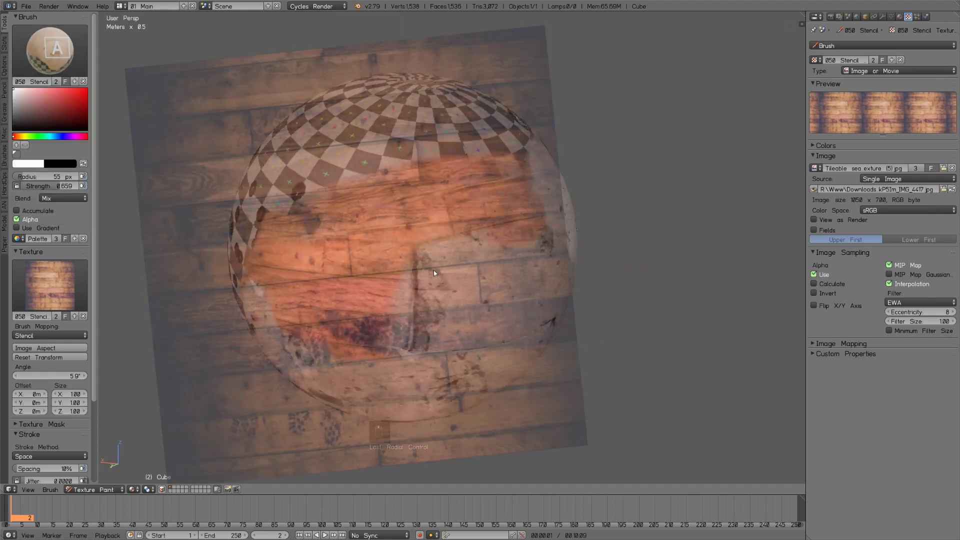
Keep the 050 Stencil brush and shift its wood stencil sideways off the sphere's edge, rotated to 358°
{"action": "left_click", "coordinate": [50, 50]}
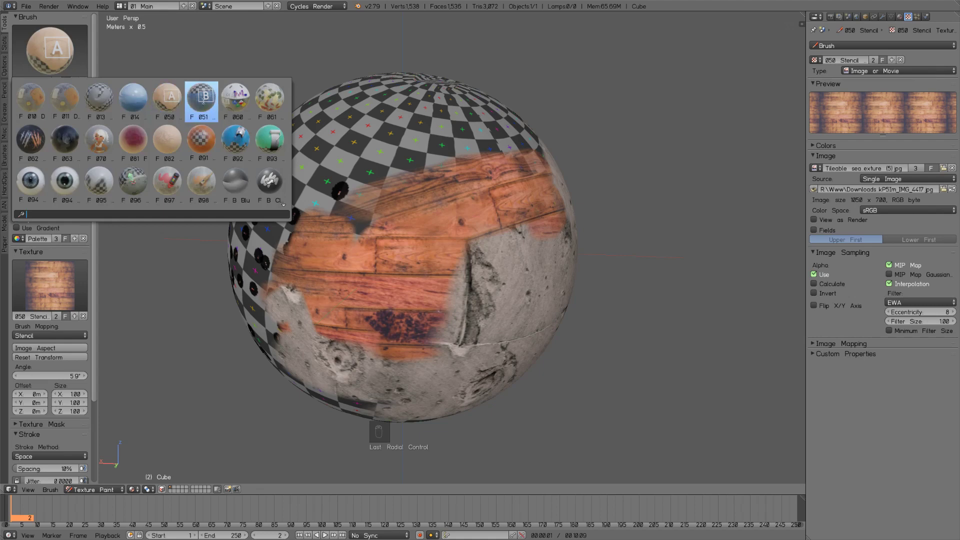
{"action": "key", "text": "Escape"}
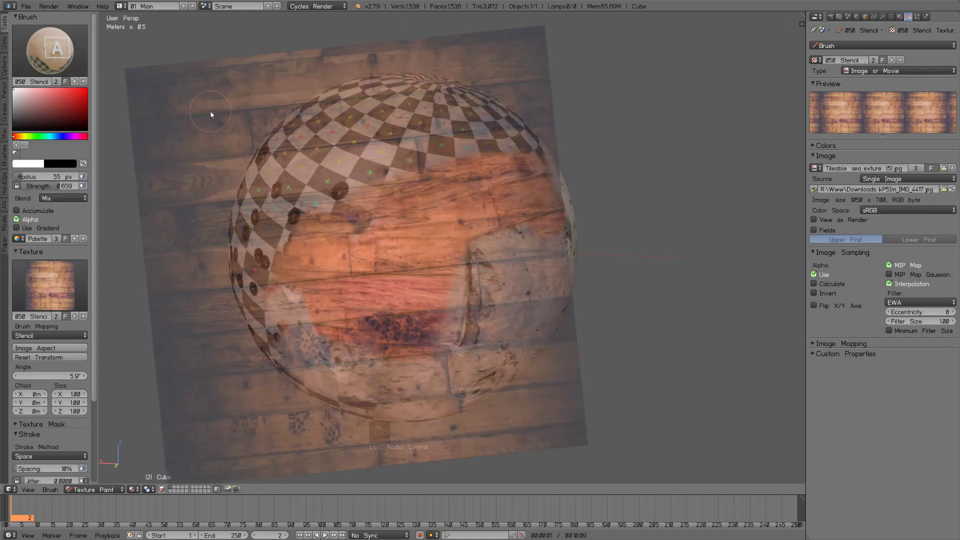
{"action": "right_click_drag", "start_coordinate": [539, 318], "coordinate": [460, 343]}
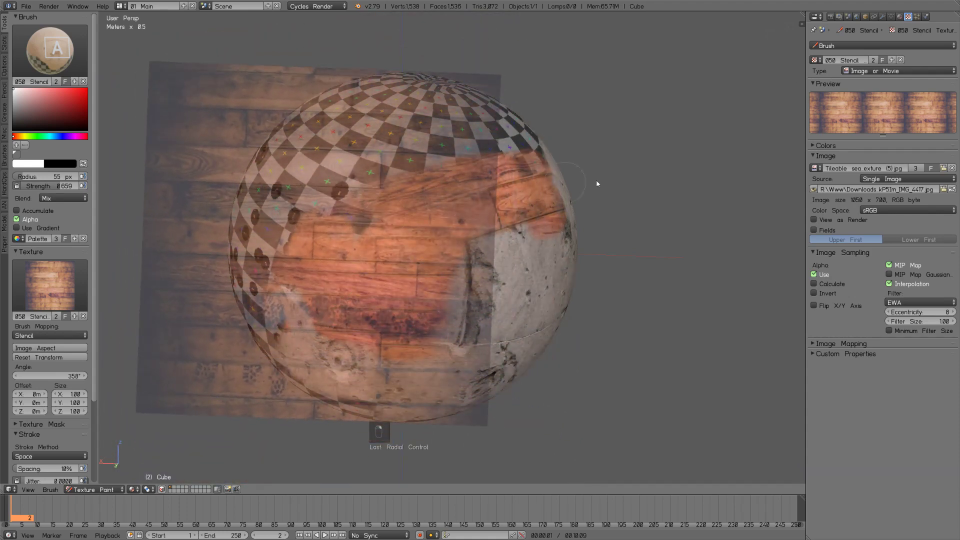
Replace the 050 Stencil brush's image with the workbench tools photo from the Textures folder, using thumbnail view to find it
{"action": "left_click", "coordinate": [943, 189]}
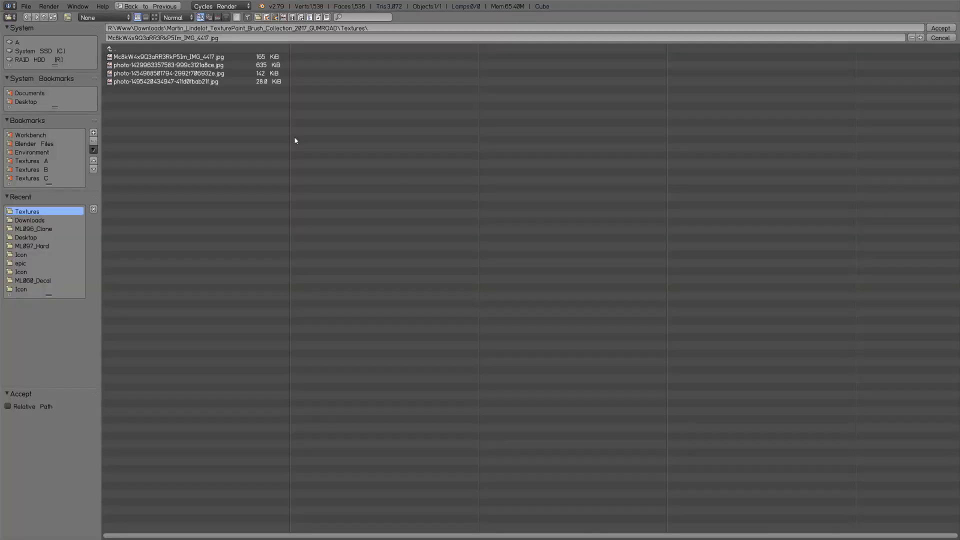
{"action": "left_click", "coordinate": [154, 17]}
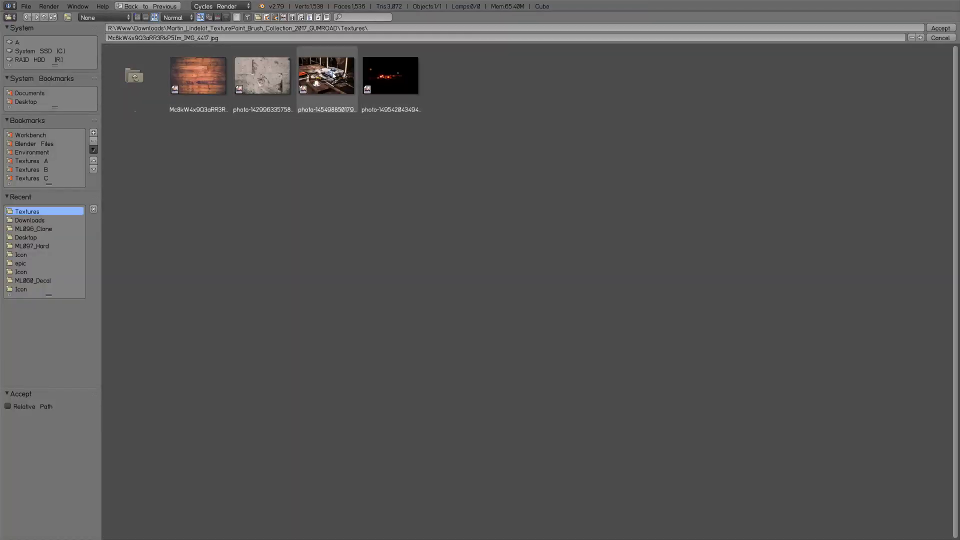
{"action": "left_click", "coordinate": [332, 79]}
{"action": "left_click", "coordinate": [940, 28]}
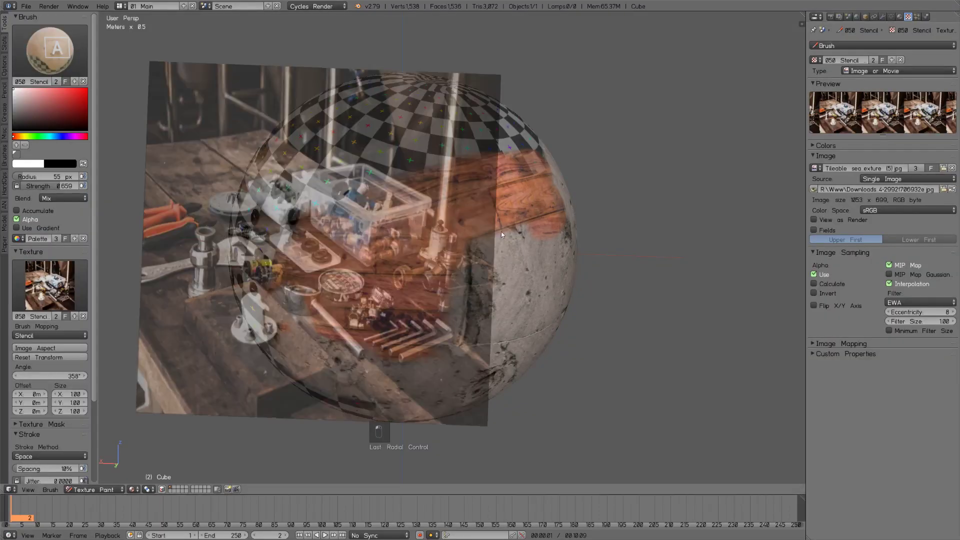
Reset the 050 Stencil brush's transform, fit it to the workbench photo's aspect, and paint part of the photo onto the sphere
{"action": "mouse_move", "coordinate": [432, 338]}
{"action": "right_mouse_down", "text": "shift"}
{"action": "mouse_move", "coordinate": [481, 338]}
{"action": "mouse_move", "coordinate": [445, 340]}
{"action": "right_mouse_up", "text": "shift"}
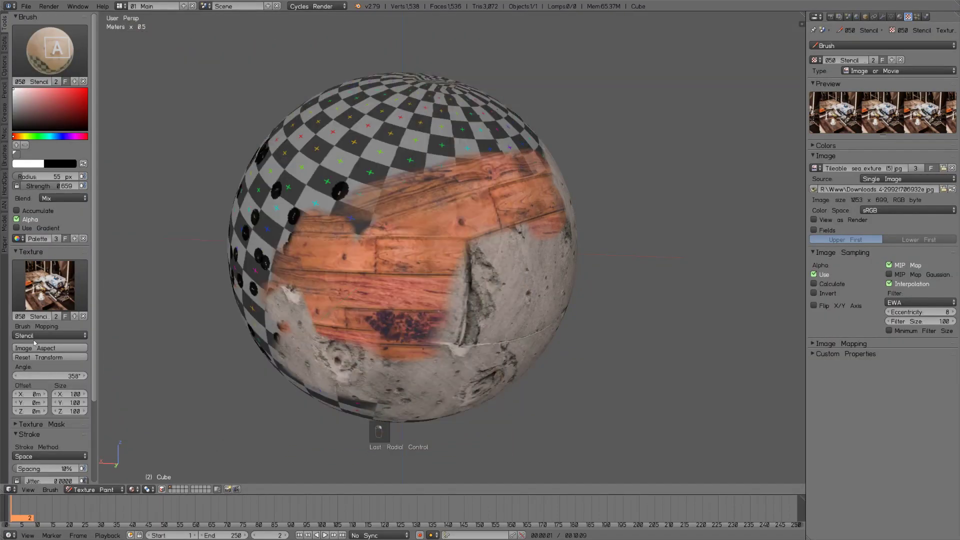
{"action": "left_click", "coordinate": [45, 358]}
{"action": "left_click", "coordinate": [59, 346]}
{"action": "mouse_move", "coordinate": [174, 399]}
{"action": "right_mouse_down"}
{"action": "mouse_move", "coordinate": [459, 225]}
{"action": "mouse_move", "coordinate": [584, 277]}
{"action": "right_mouse_up"}
{"action": "mouse_move", "coordinate": [371, 202]}
{"action": "left_mouse_down"}
{"action": "mouse_move", "coordinate": [359, 207]}
{"action": "mouse_move", "coordinate": [374, 250]}
{"action": "mouse_move", "coordinate": [411, 238]}
{"action": "mouse_move", "coordinate": [357, 242]}
{"action": "left_mouse_up"}
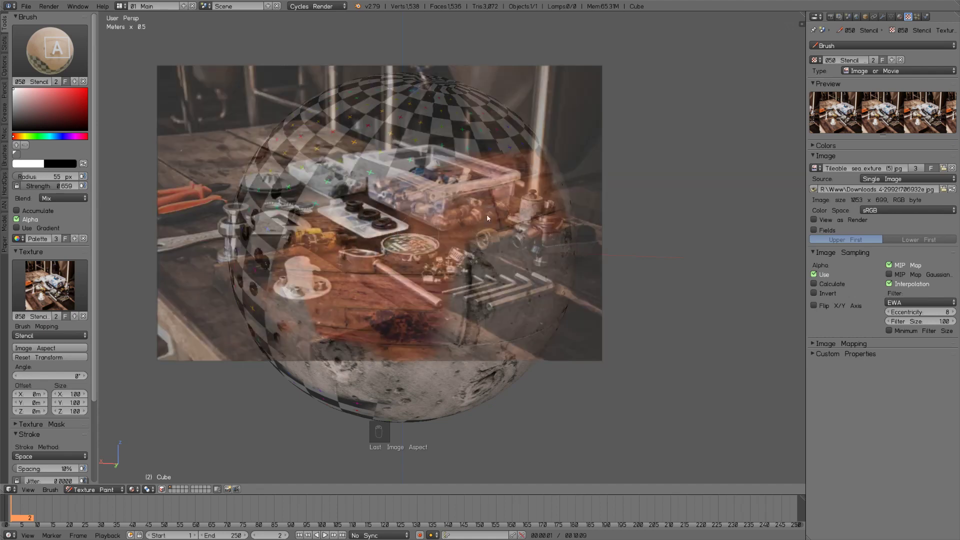
{"action": "left_click_drag", "start_coordinate": [469, 282], "coordinate": [433, 238]}
Alternate between the concrete brush and the 050 Stencil brush to paint concrete and workbench details over the middle of the wood patch
{"action": "key", "text": "5"}
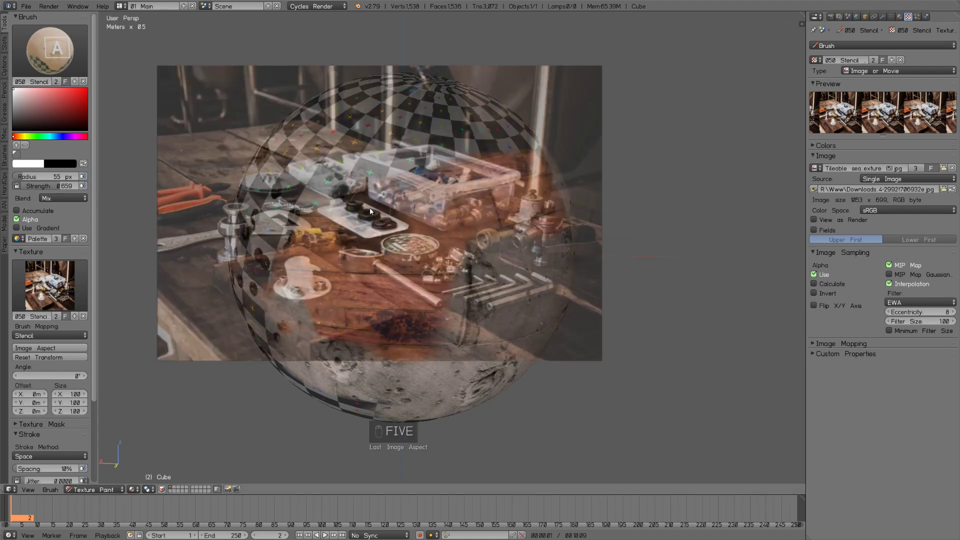
{"action": "key", "text": "7"}
{"action": "key", "text": "6"}
{"action": "key", "text": "5"}
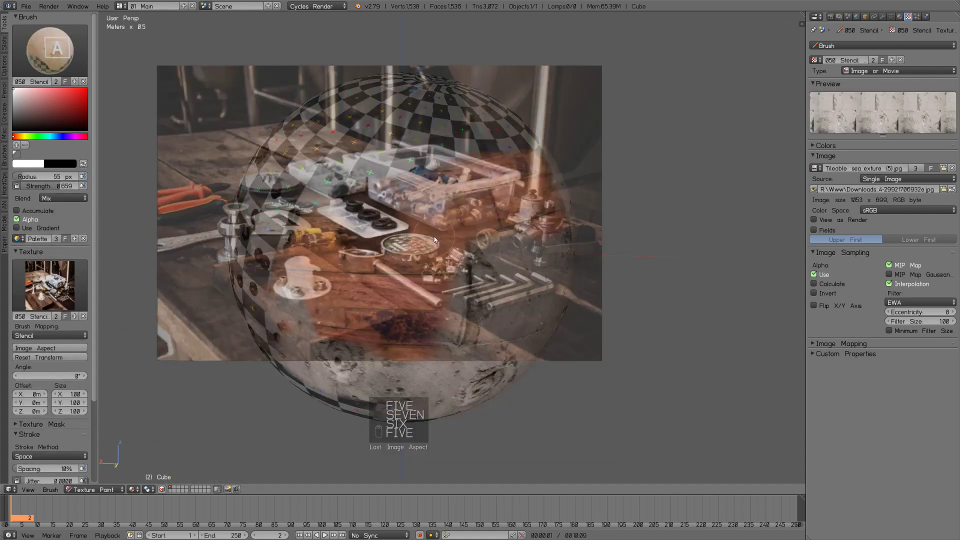
{"action": "mouse_move", "coordinate": [411, 252]}
{"action": "left_mouse_down"}
{"action": "mouse_move", "coordinate": [393, 212]}
{"action": "mouse_move", "coordinate": [414, 216]}
{"action": "left_mouse_up"}
{"action": "key", "text": "6"}
{"action": "left_click_drag", "start_coordinate": [415, 217], "coordinate": [413, 241]}
{"action": "left_click_drag", "start_coordinate": [330, 262], "coordinate": [357, 280]}
{"action": "key", "text": "5"}
{"action": "mouse_move", "coordinate": [397, 233]}
{"action": "left_mouse_down"}
{"action": "mouse_move", "coordinate": [377, 217]}
{"action": "mouse_move", "coordinate": [401, 200]}
{"action": "left_mouse_up"}
Leave Texture Paint for Object Mode and inspect the brush marks on the sphere's opposite side
{"action": "key", "text": "Tab"}
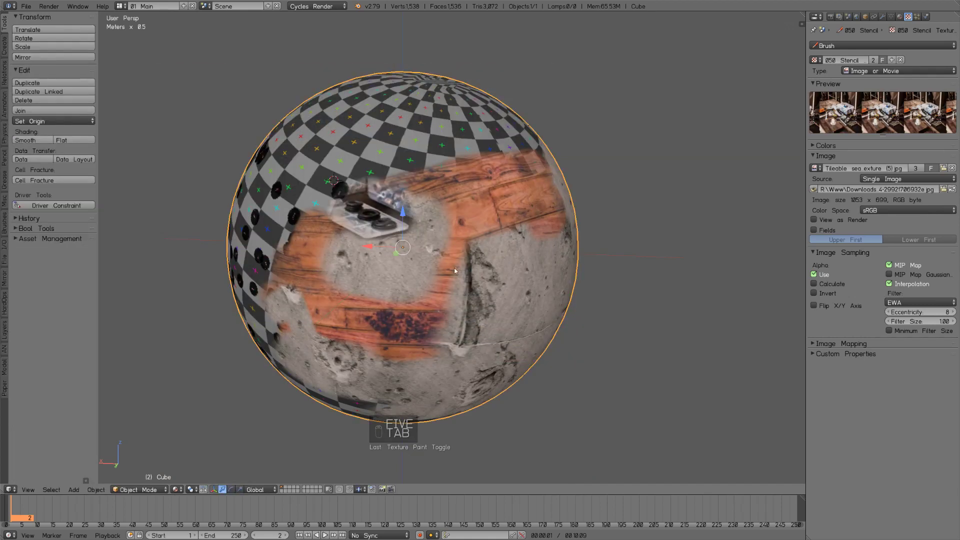
{"action": "mouse_move", "coordinate": [454, 268]}
{"action": "middle_mouse_down"}
{"action": "mouse_move", "coordinate": [491, 262]}
{"action": "mouse_move", "coordinate": [446, 244]}
{"action": "mouse_move", "coordinate": [501, 250]}
{"action": "mouse_move", "coordinate": [478, 290]}
{"action": "mouse_move", "coordinate": [448, 180]}
{"action": "mouse_move", "coordinate": [443, 264]}
{"action": "middle_mouse_up"}
{"action": "middle_click_drag", "start_coordinate": [456, 296], "coordinate": [488, 240]}
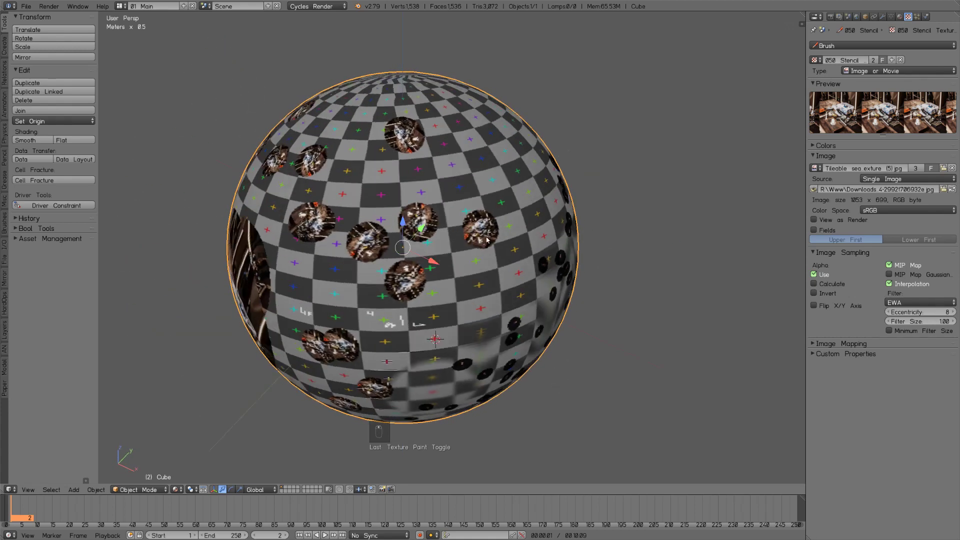
{"action": "key", "text": "alt+Tab"}
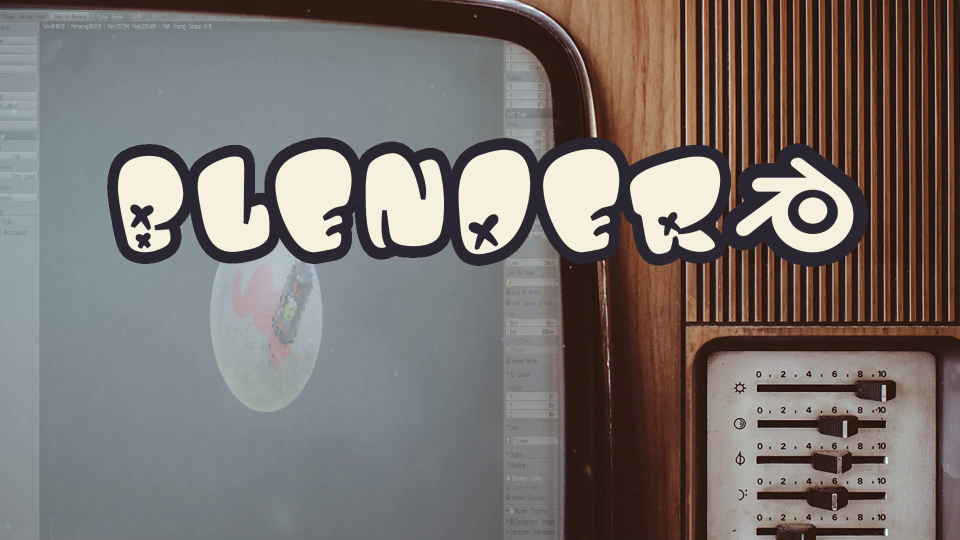
{"action": "scroll", "coordinate": [305, 337], "scroll_direction": "up", "scroll_amount": 6}
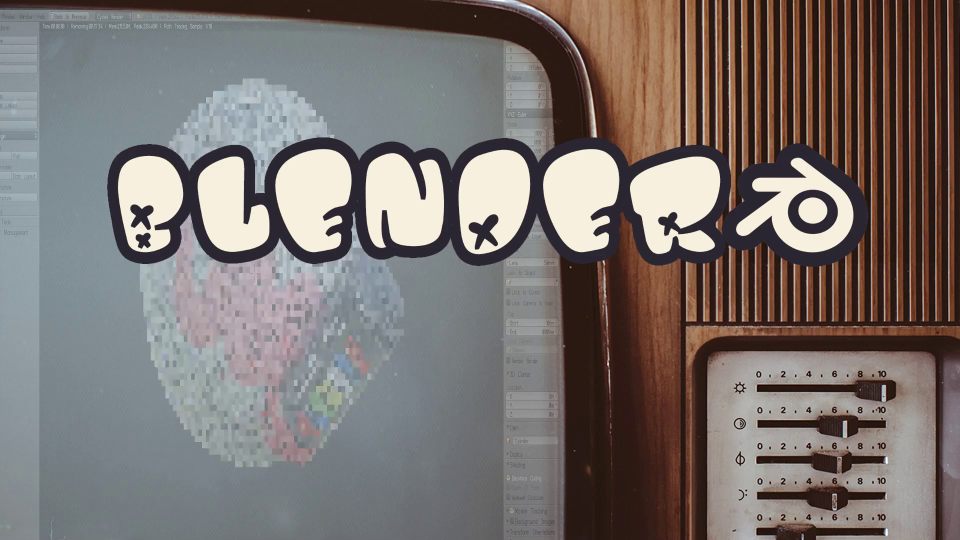
{"action": "mouse_move", "coordinate": [306, 337]}
{"action": "middle_mouse_down"}
{"action": "mouse_move", "coordinate": [245, 340]}
{"action": "mouse_move", "coordinate": [289, 330]}
{"action": "mouse_move", "coordinate": [260, 328]}
{"action": "mouse_move", "coordinate": [287, 308]}
{"action": "mouse_move", "coordinate": [300, 320]}
{"action": "mouse_move", "coordinate": [325, 272]}
{"action": "mouse_move", "coordinate": [268, 307]}
{"action": "middle_mouse_up"}
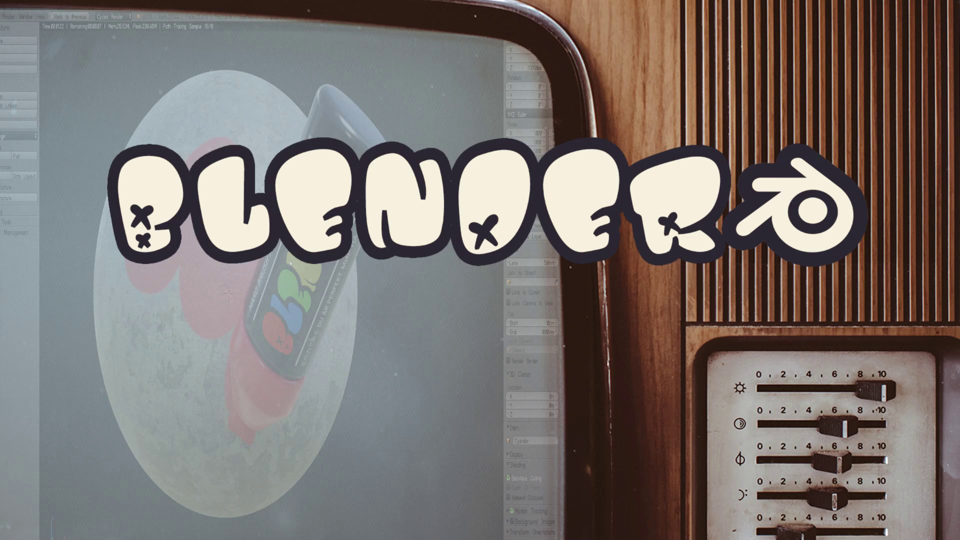
{"action": "key", "text": "t"}
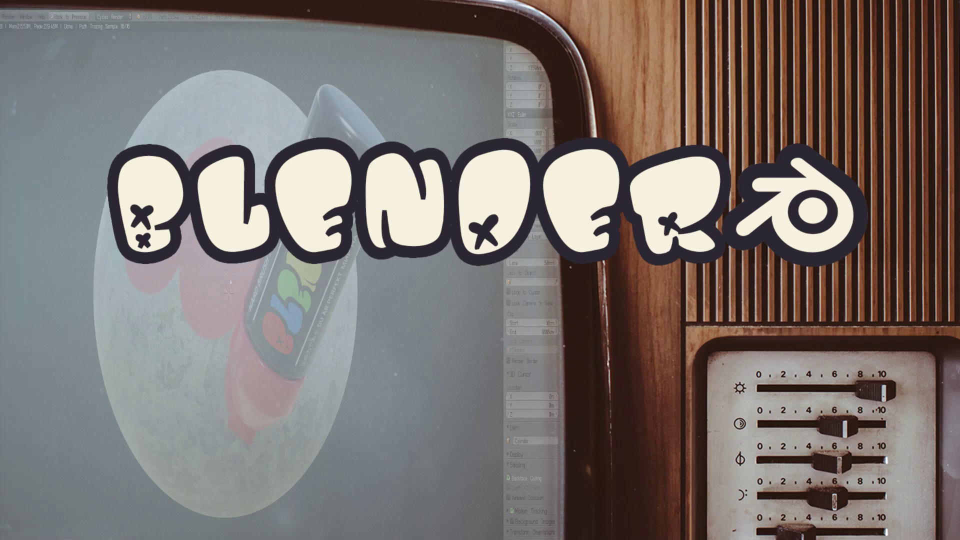
{"action": "middle_click_drag", "start_coordinate": [234, 330], "coordinate": [279, 356]}
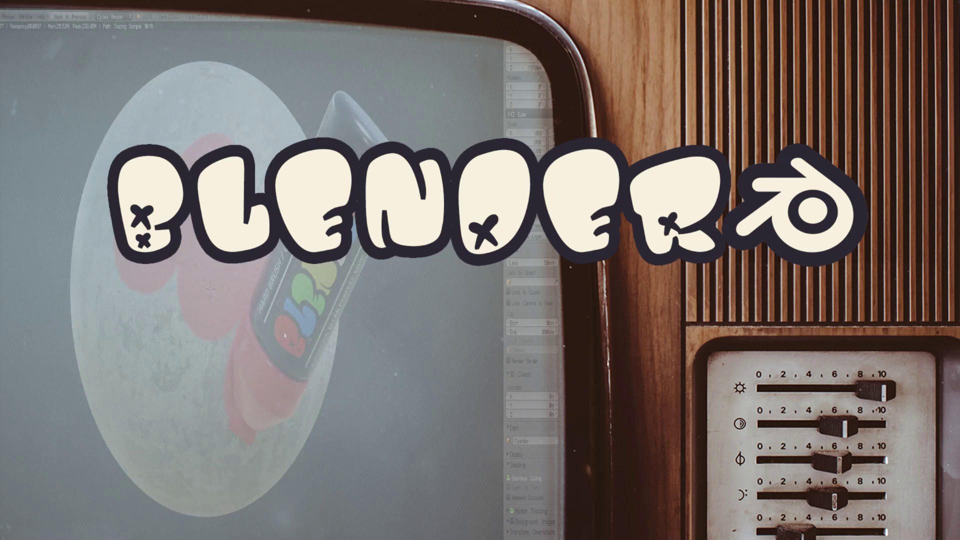